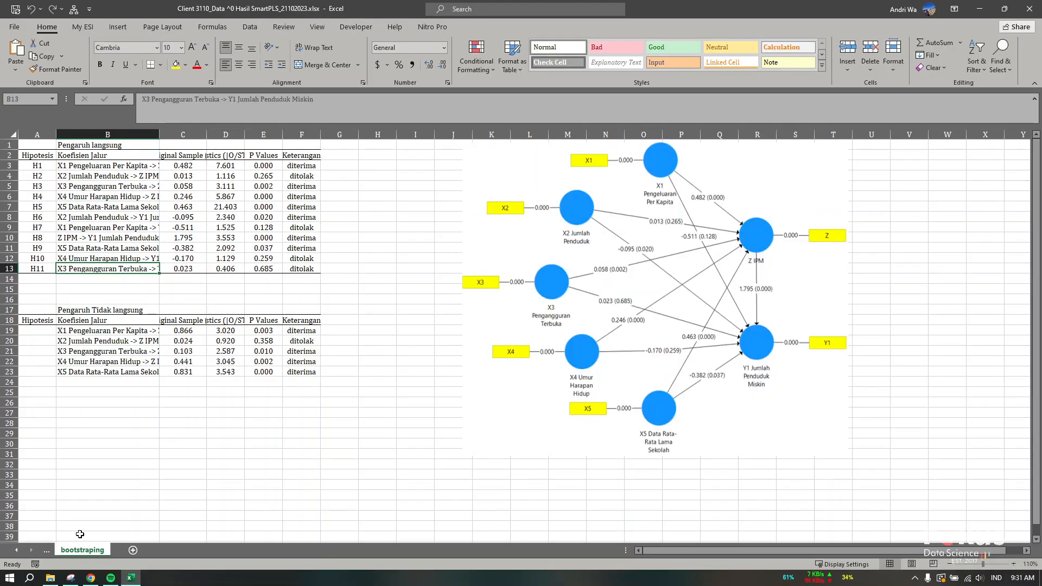
Open the data sheet and examine the variable columns C to I alongside their year and regency labels
left_click(17, 551)
left_click(17, 550)
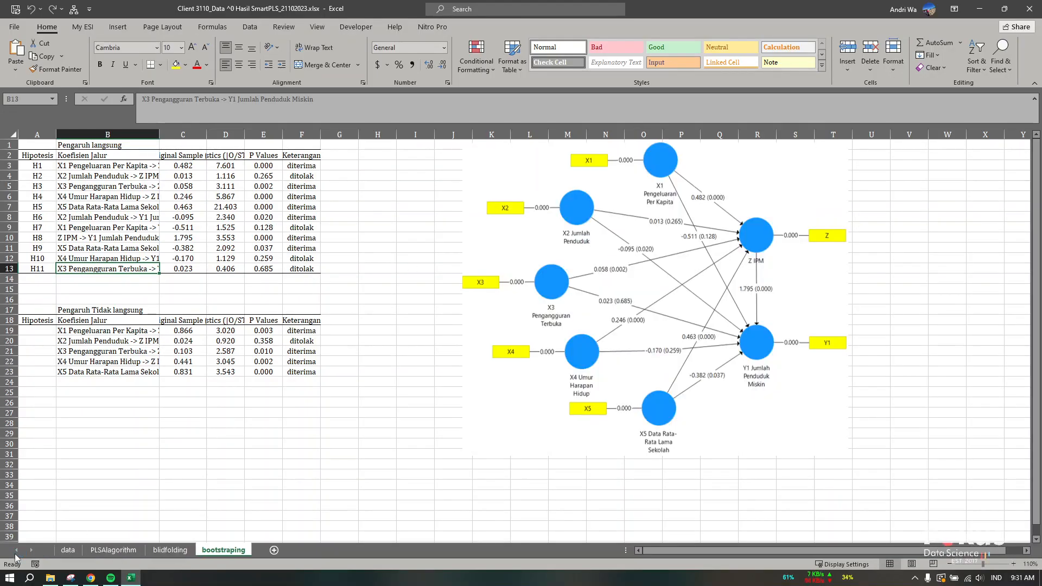
left_click(68, 550)
left_click(170, 179)
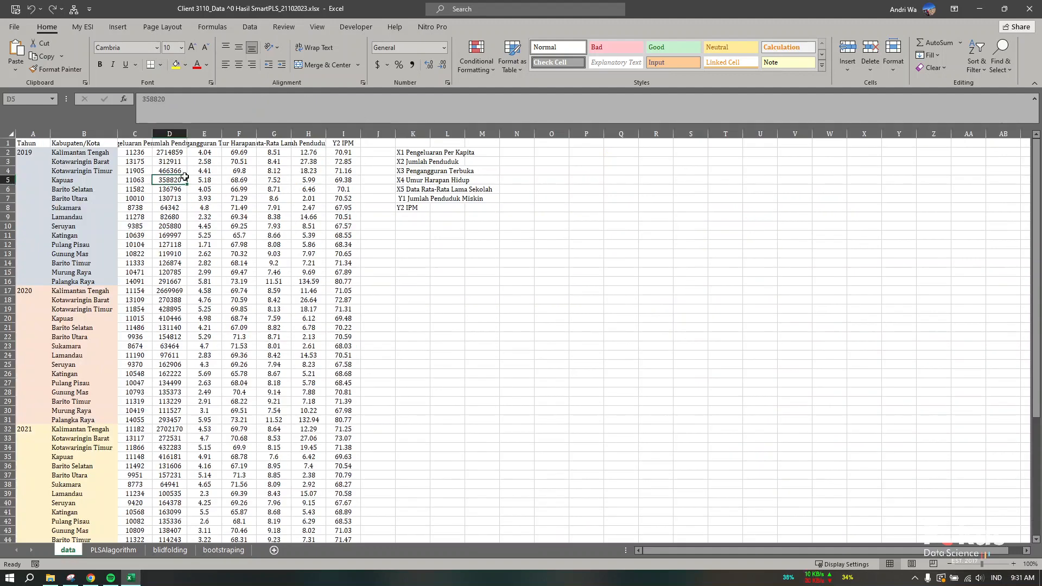
left_click(134, 133)
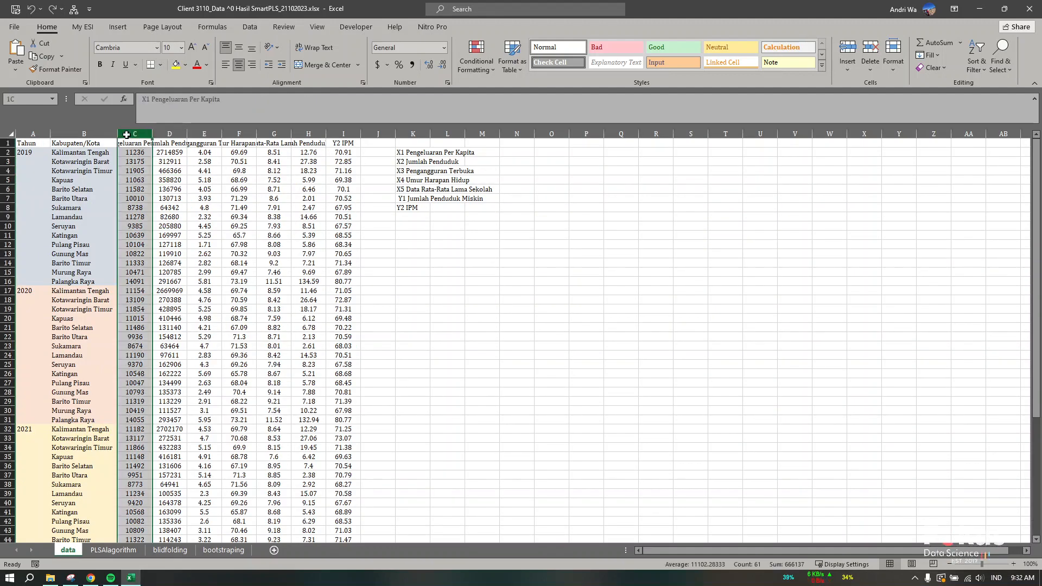
left_click(85, 133)
left_click(317, 181)
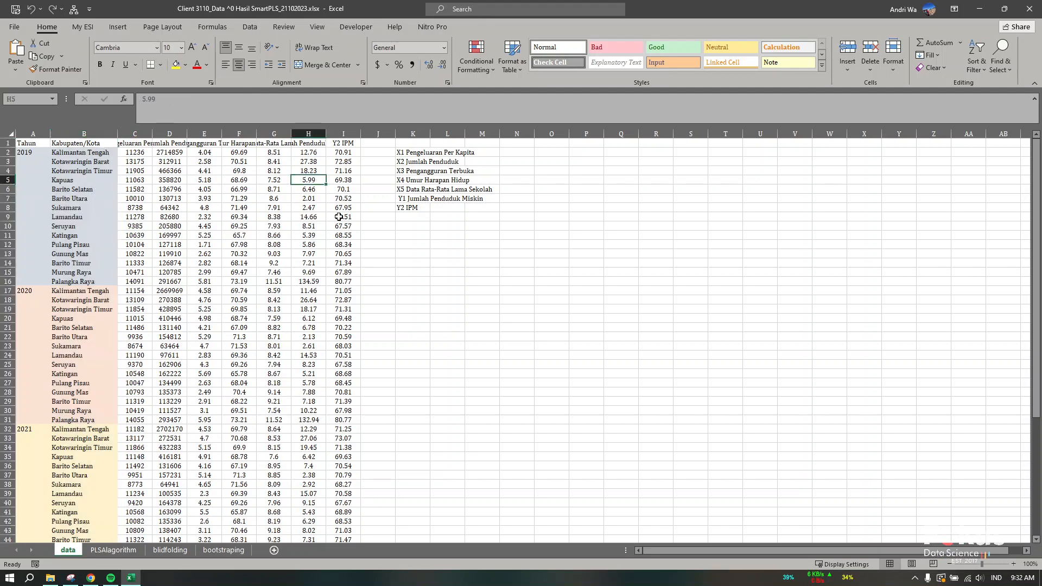
left_click(382, 264)
left_click_drag(135, 133, 343, 134)
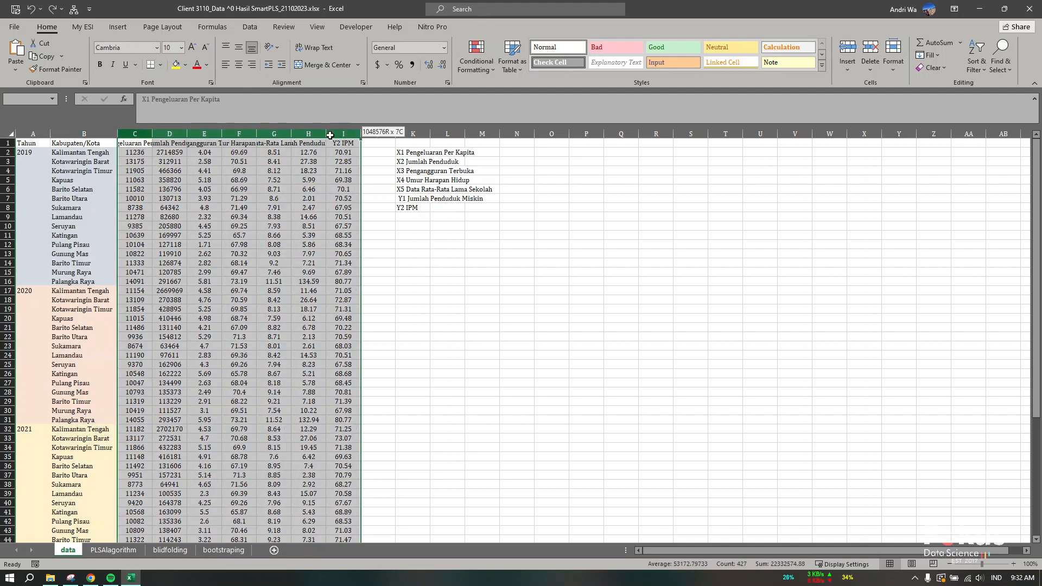
scroll(221, 244, "down", 9)
scroll(214, 262, "up", 9)
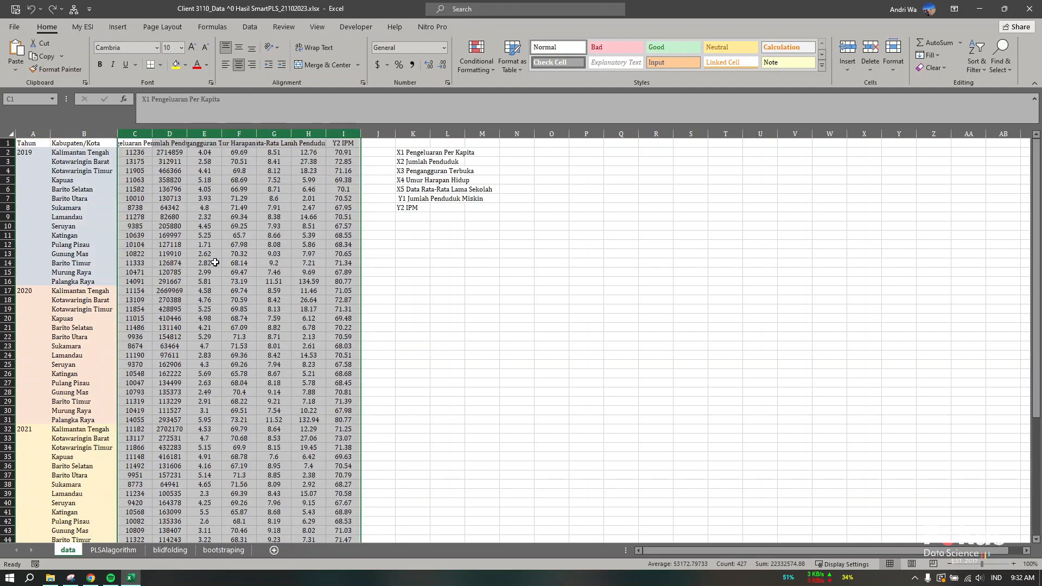
Read the full header names of the X1 to Y2 variable columns in row 1
left_click(151, 154)
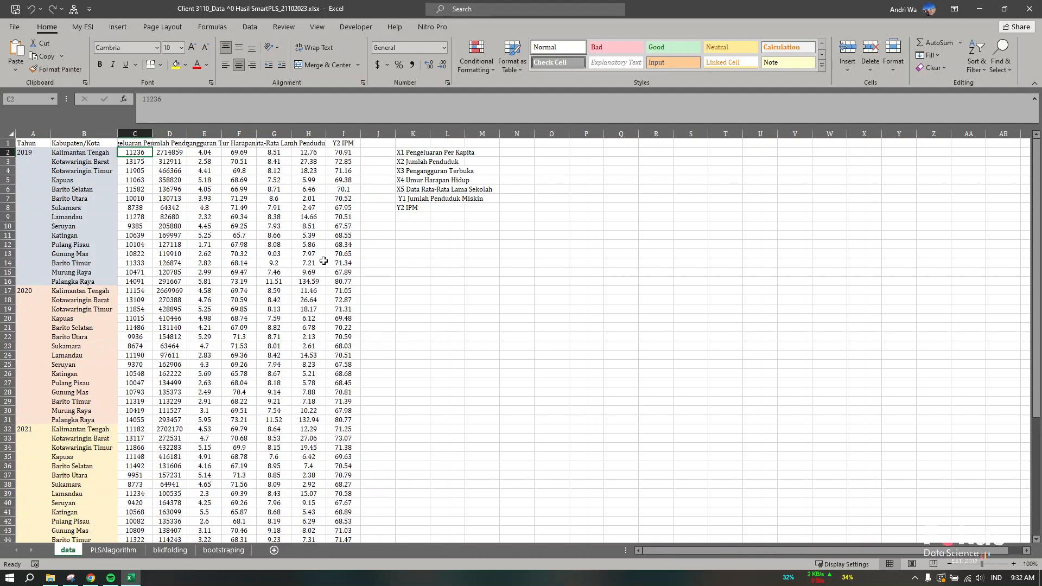
left_click(135, 144)
left_click(170, 142)
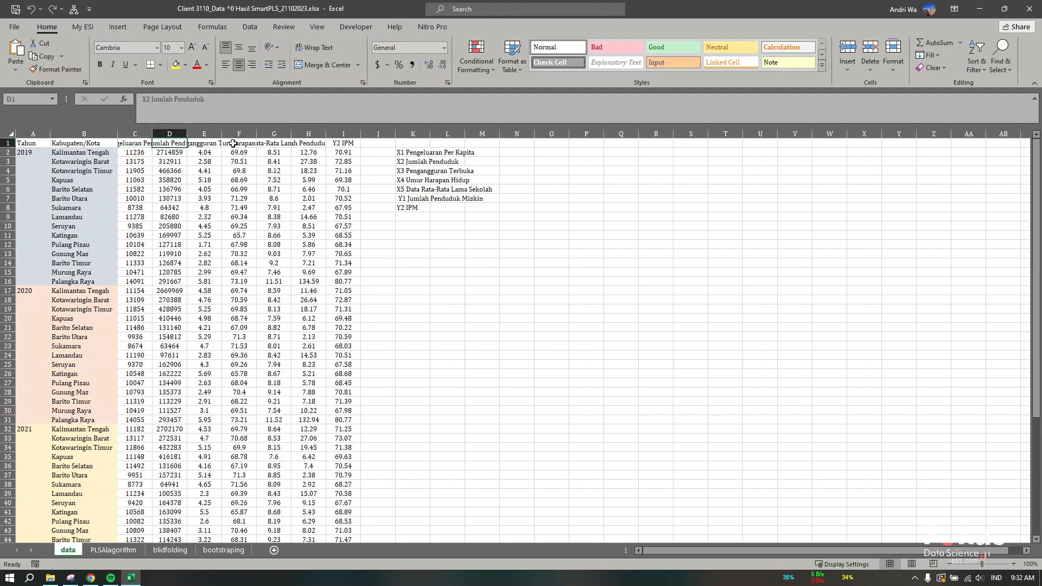
left_click(233, 143)
left_click(352, 151)
left_click(338, 142)
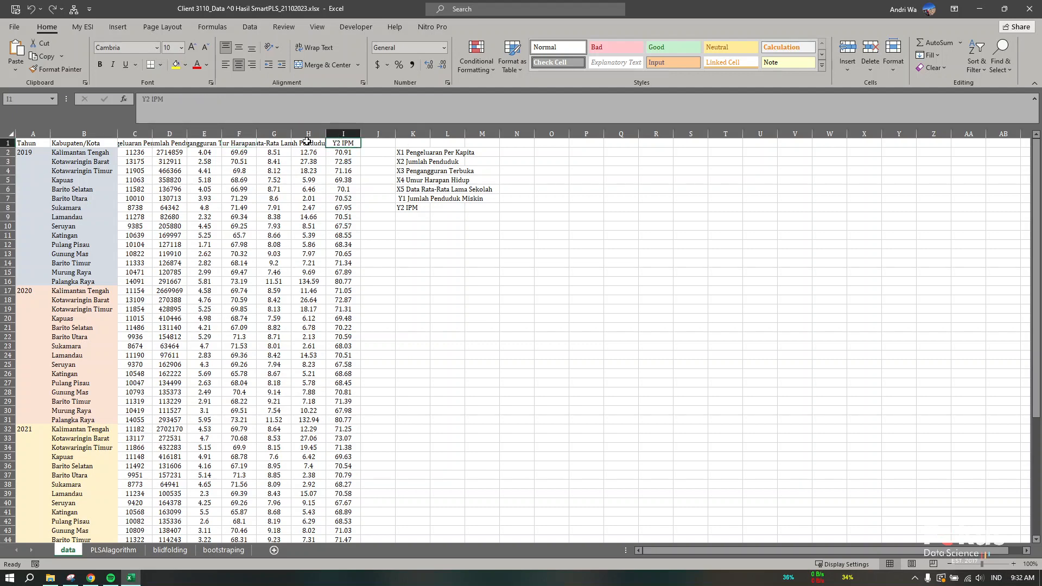
left_click(204, 142)
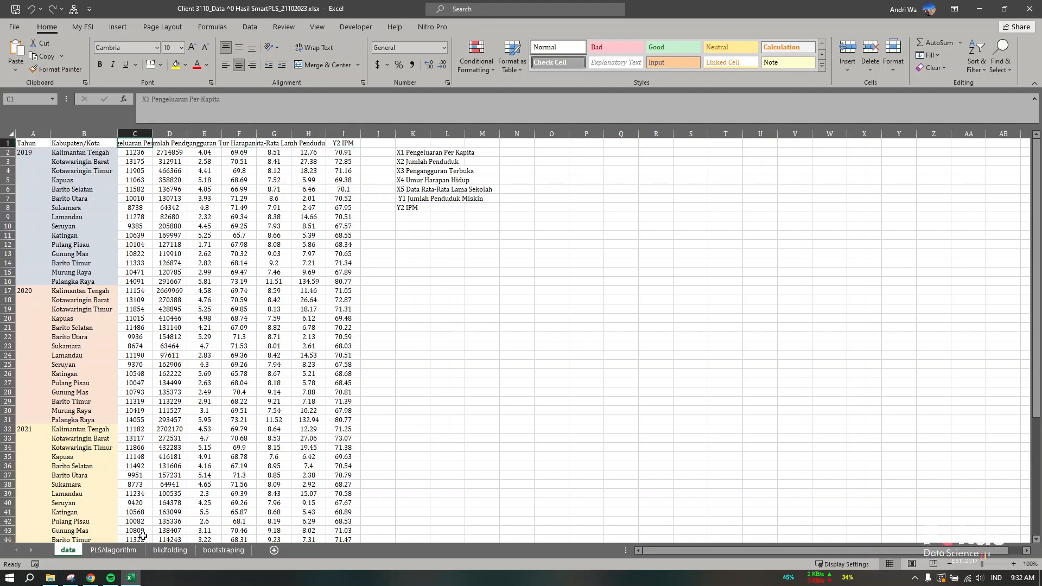
Open the SmartPLS CSV file from the client's project folder and view how its columns are laid out
left_click(131, 550)
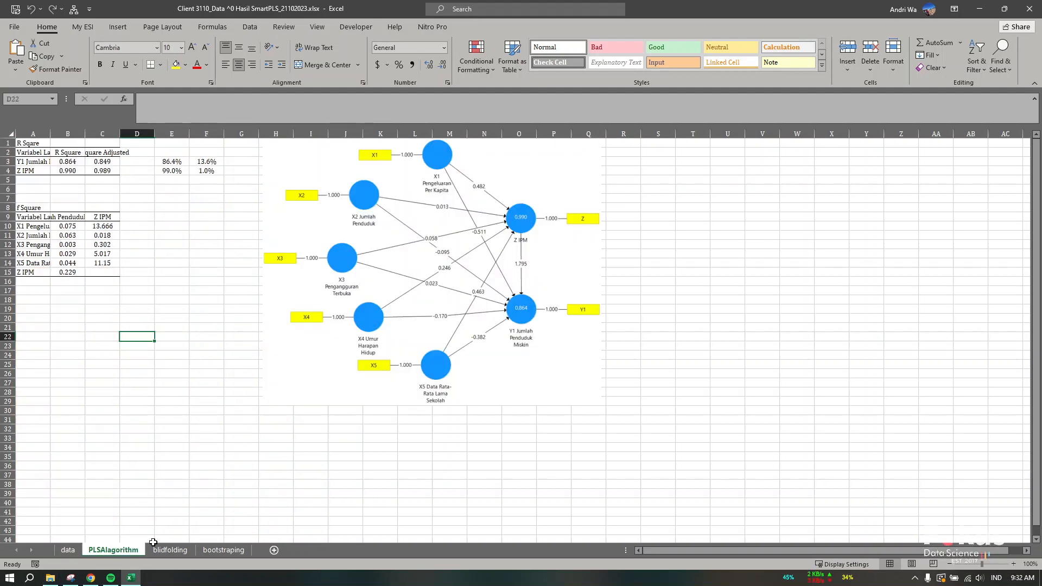
left_click(68, 550)
left_click(51, 578)
left_click(212, 461)
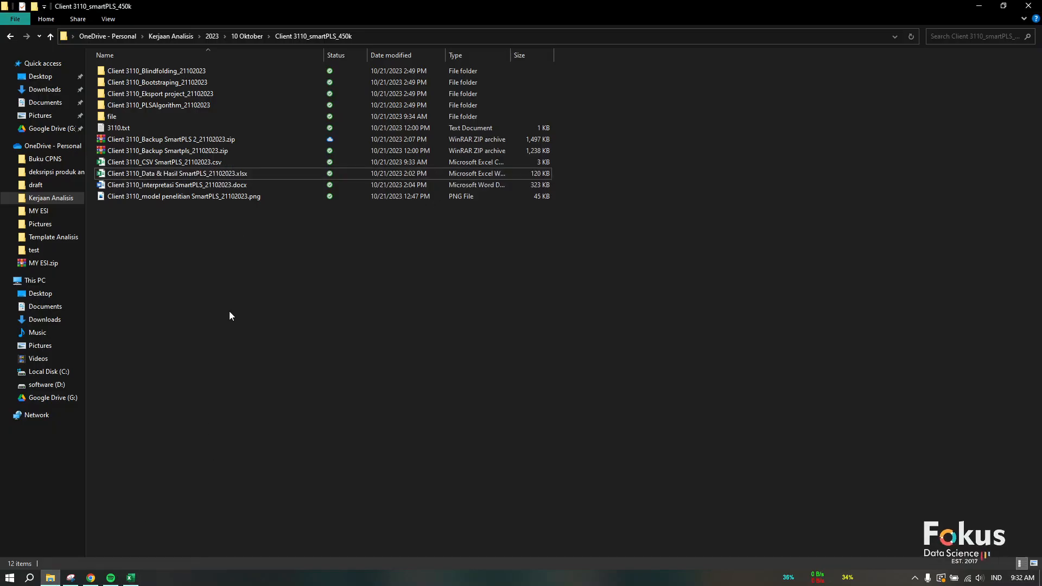
double_click(241, 163)
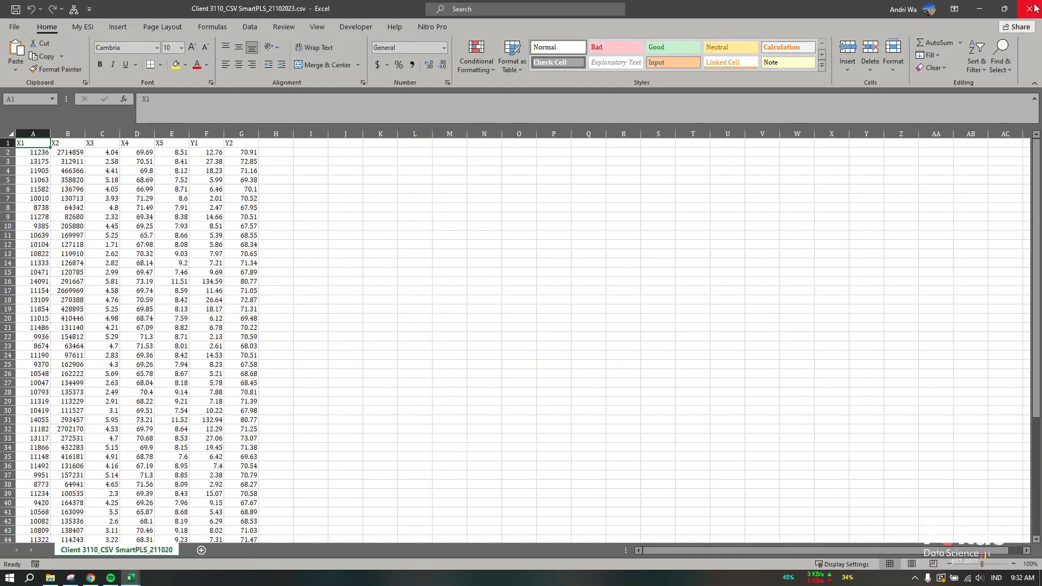
left_click(980, 8)
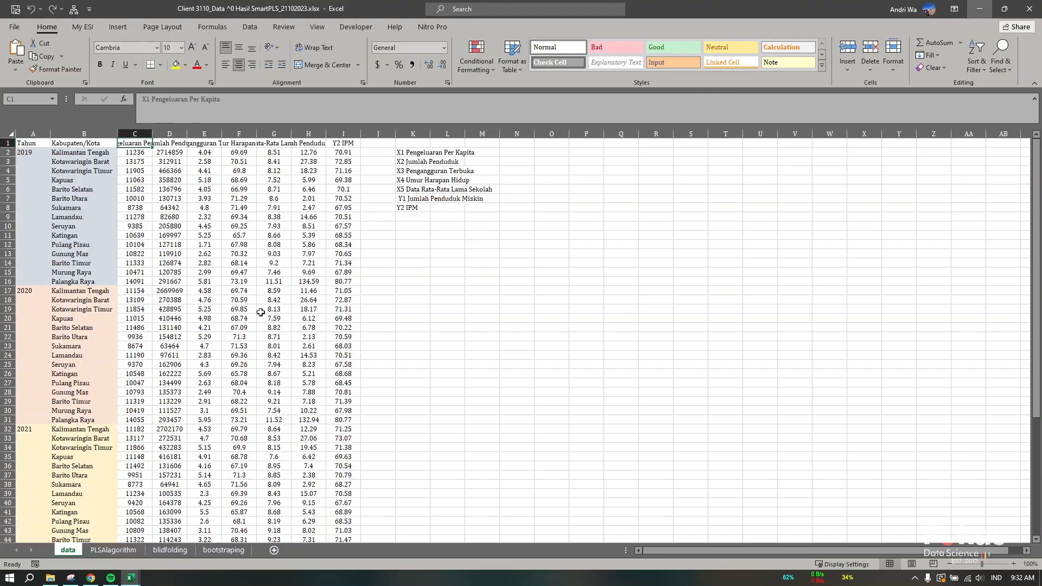
Create a new blank workbook and return to the SmartPLS data and results workbook
left_click(14, 26)
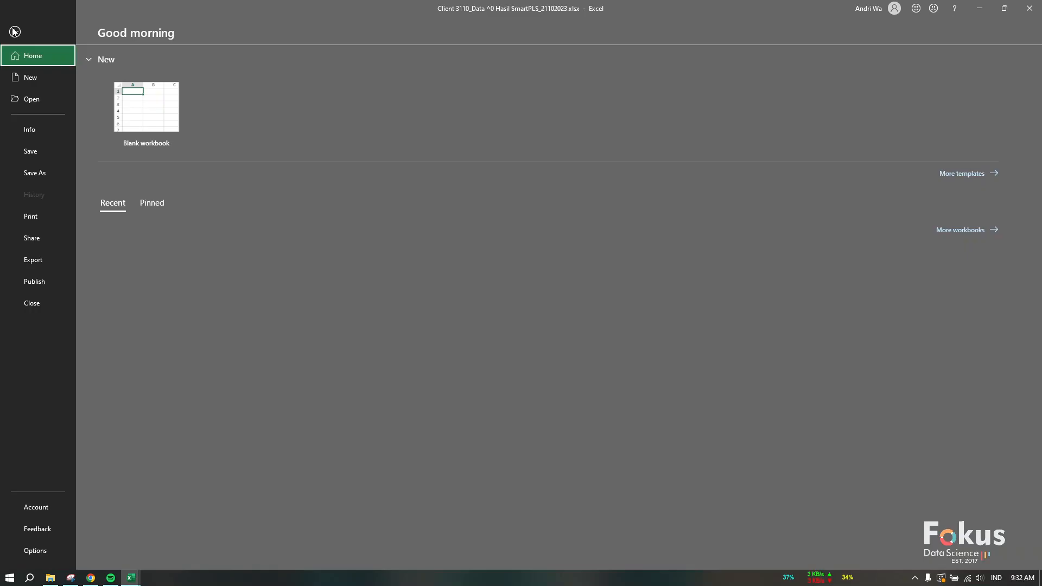
left_click(174, 107)
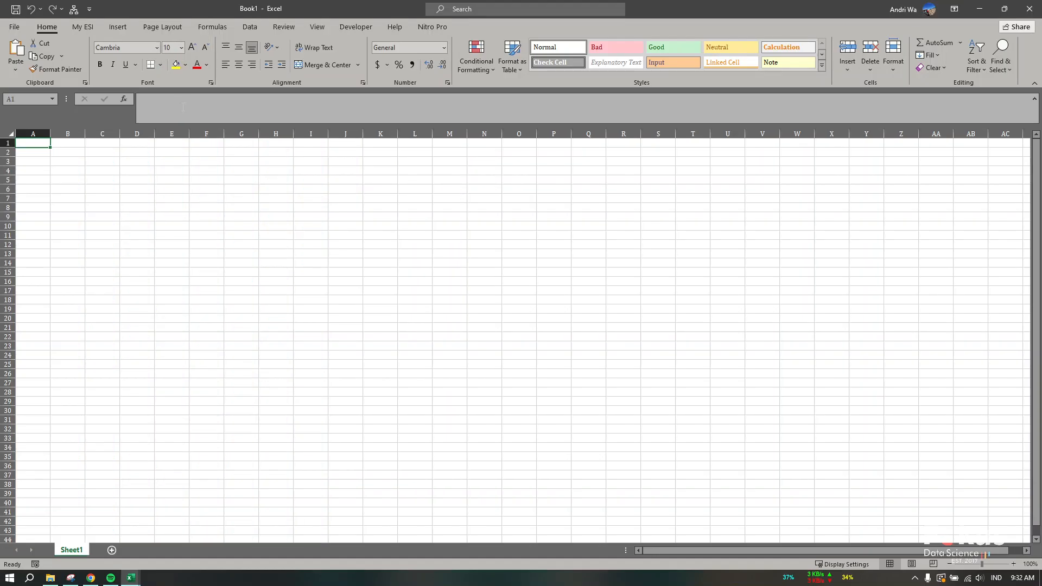
left_click(131, 578)
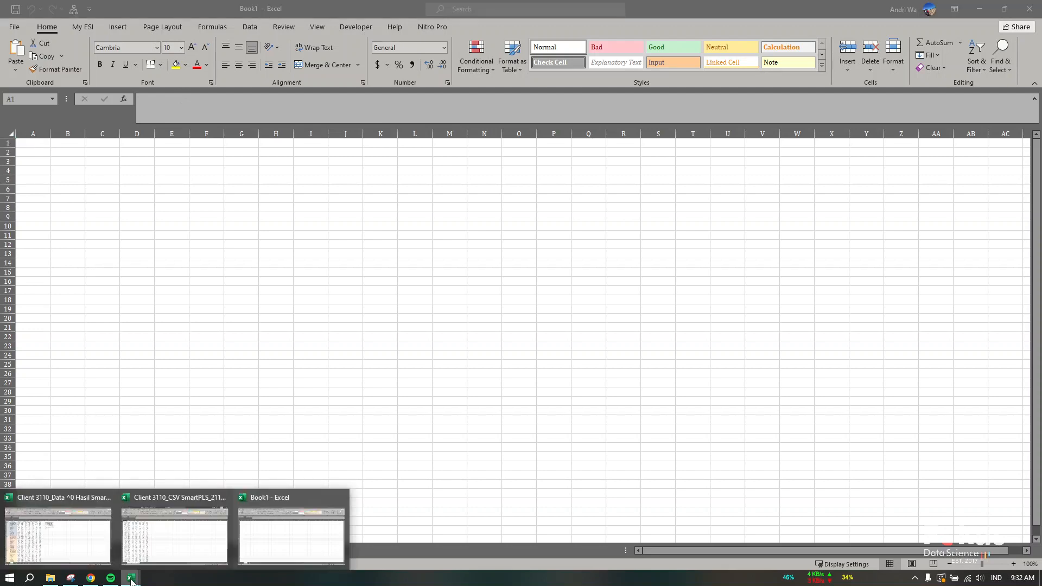
left_click(41, 547)
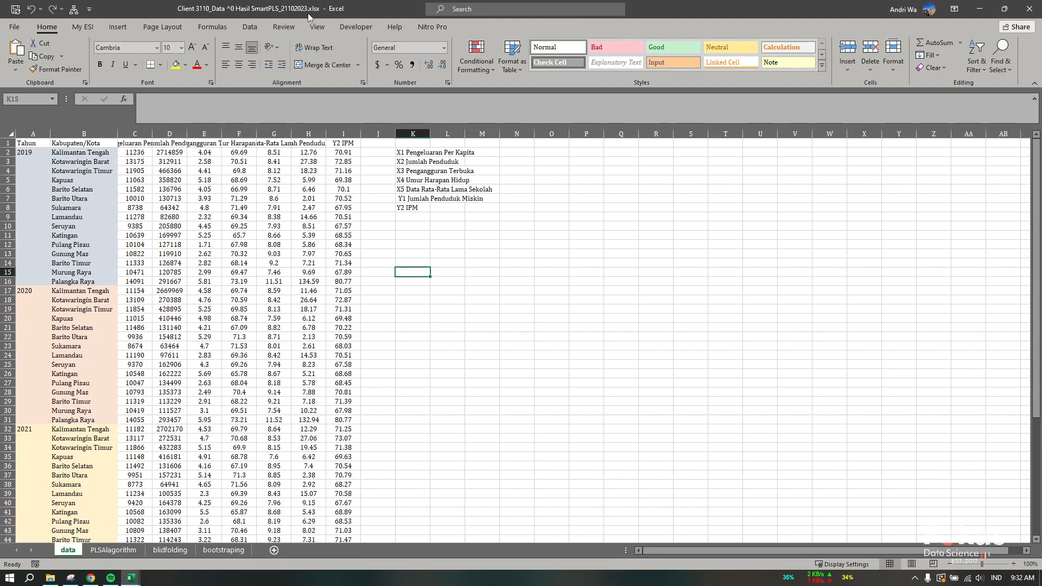
Copy the variable columns with their headers, range C1:I61, from the data sheet
left_click(413, 216)
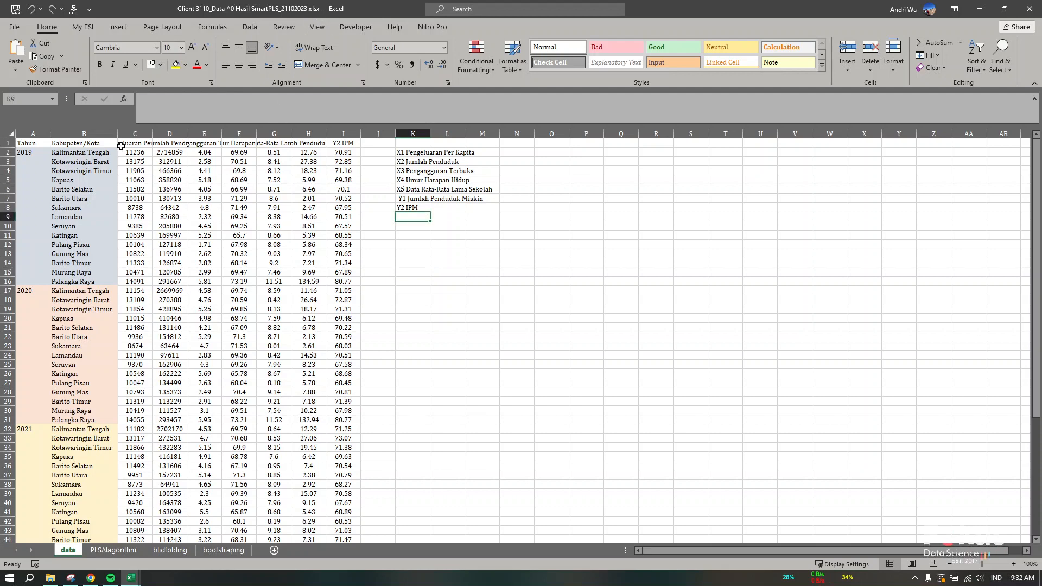
left_click(127, 142)
scroll(304, 356, "down", 20)
scroll(317, 365, "up", 15)
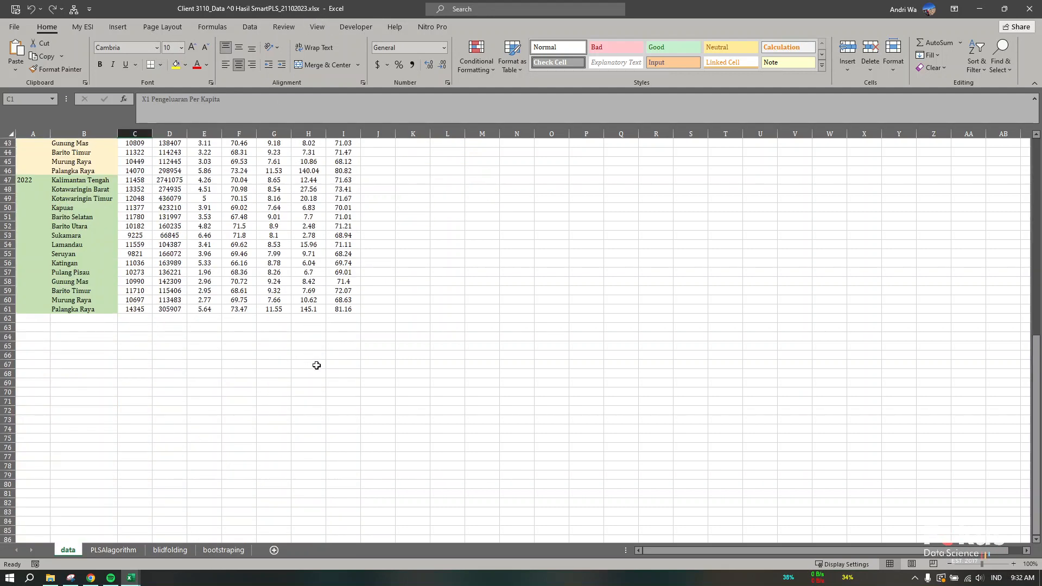
left_click(344, 311, "shift")
key("ctrl+c")
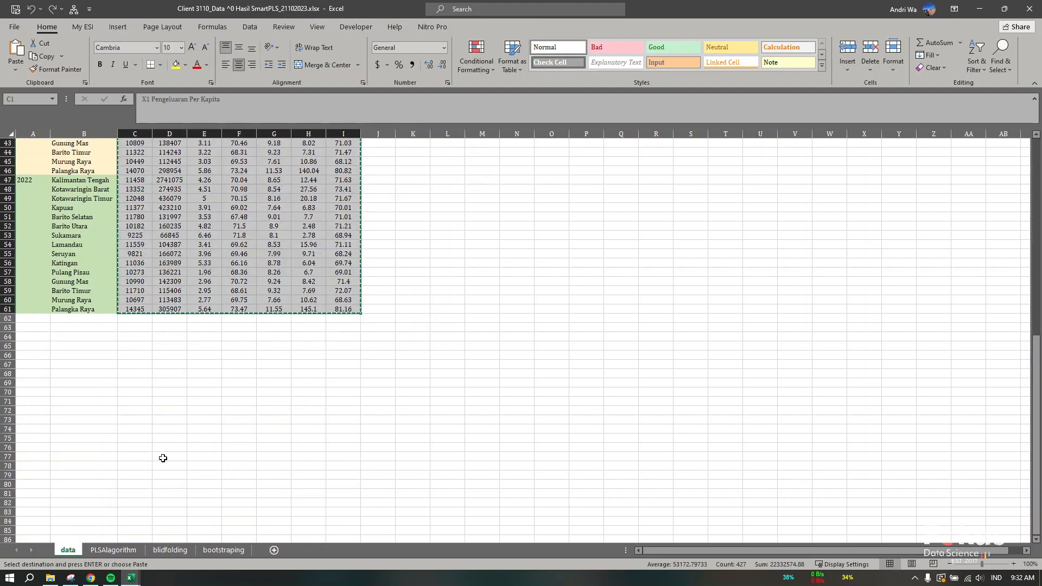
scroll(307, 438, "up", 14)
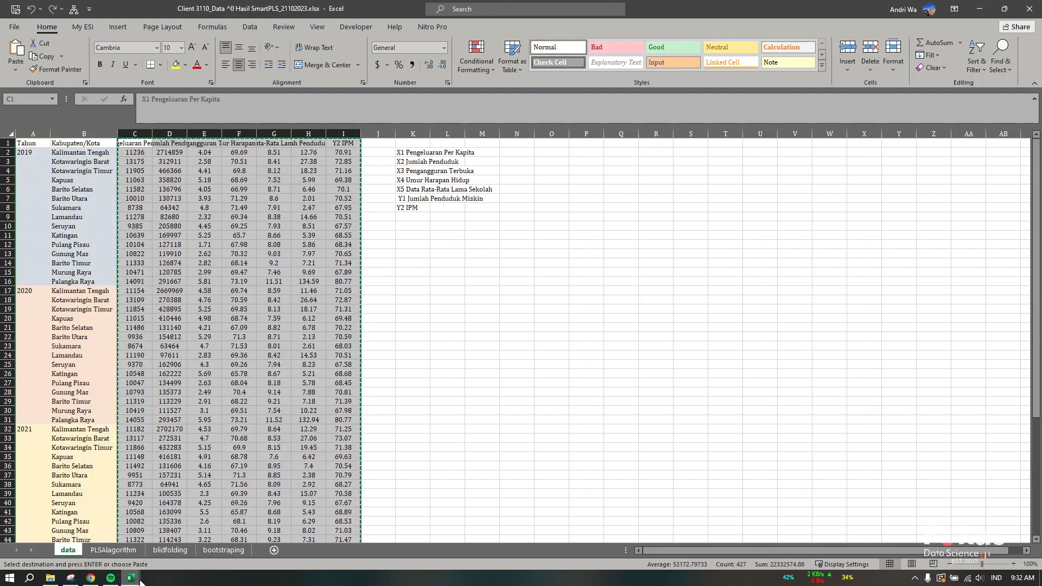
Paste the copied variable data into the blank workbook Book1, starting at cell A1
mouse_move(140, 582)
left_click(298, 538)
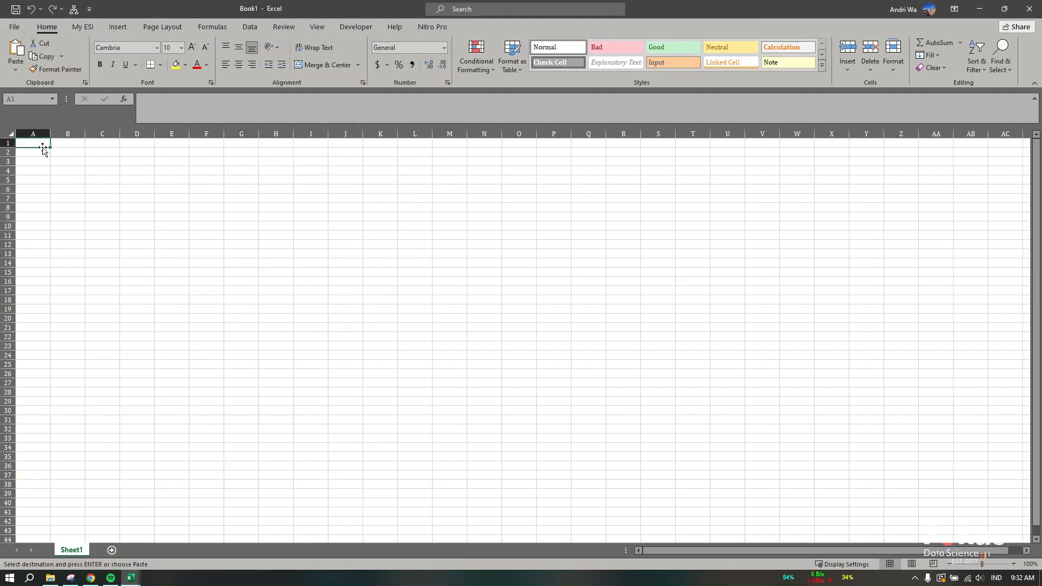
key("ctrl+v")
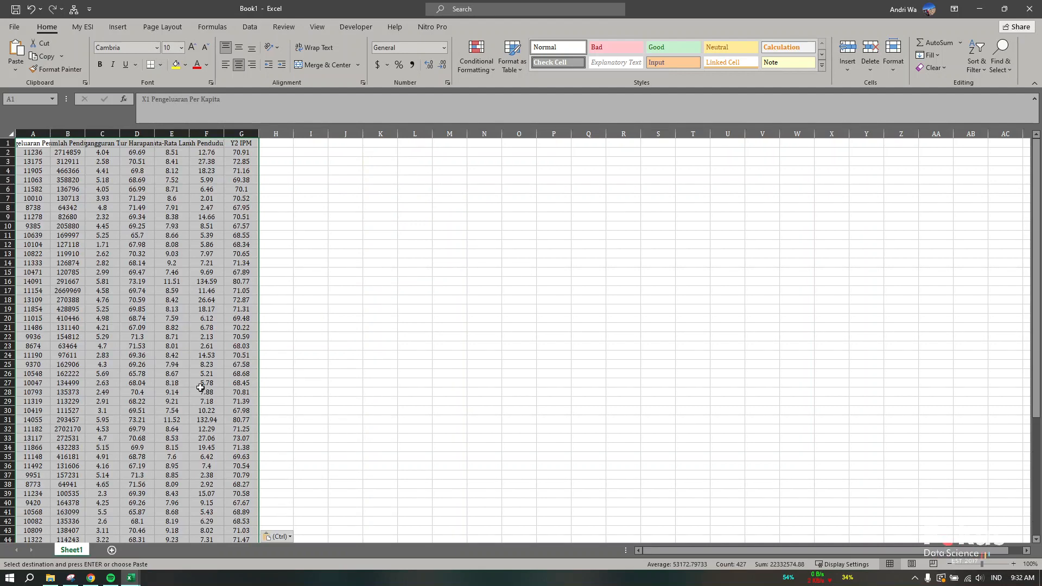
left_click(228, 261)
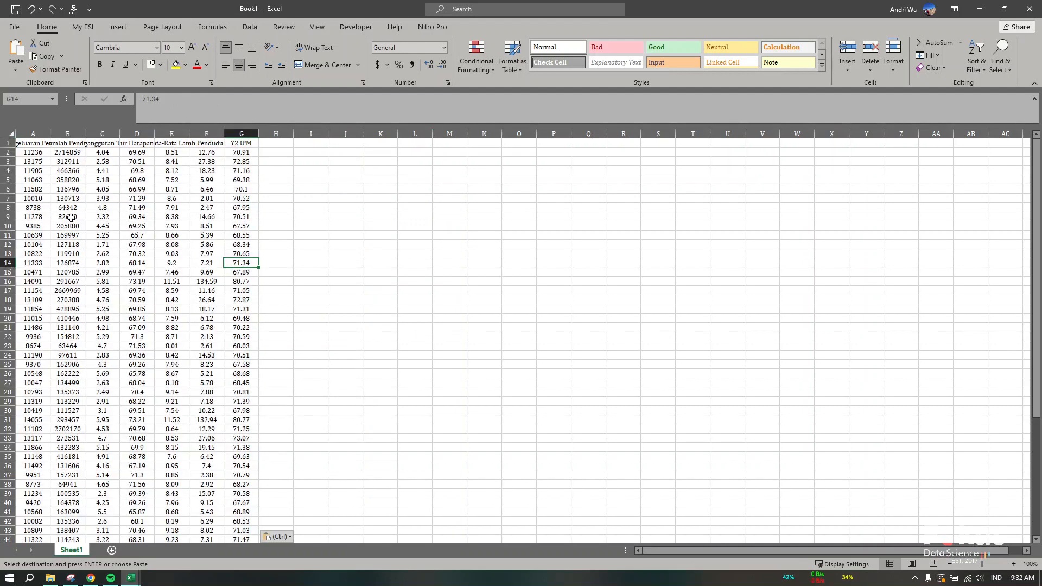
Replace the long header in cell A1 with the short code X1
left_click(38, 143)
left_click(104, 144)
left_click(208, 134)
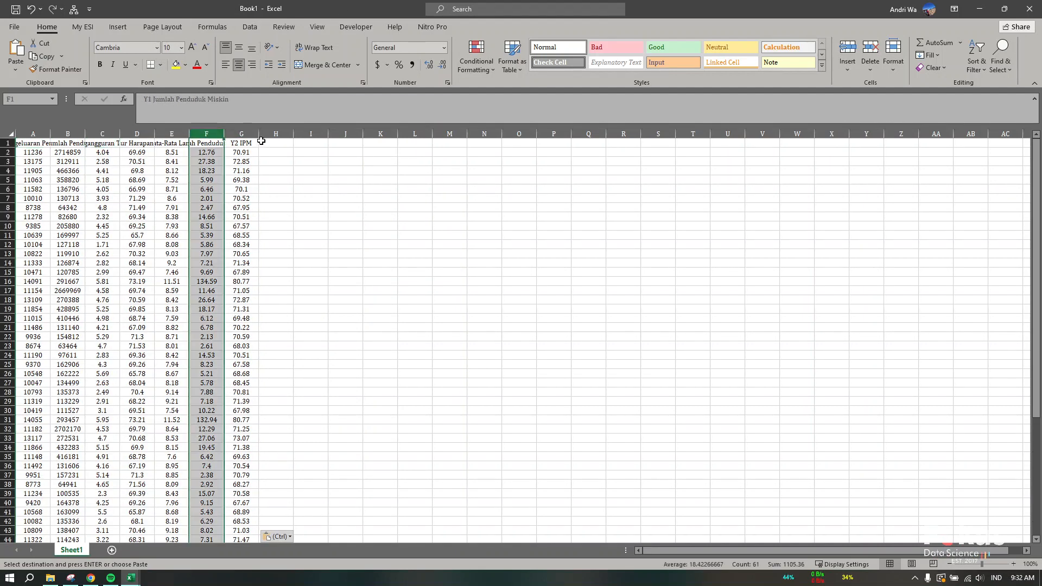
left_click(244, 142)
left_click_drag(39, 144, 142, 143)
left_click(26, 144)
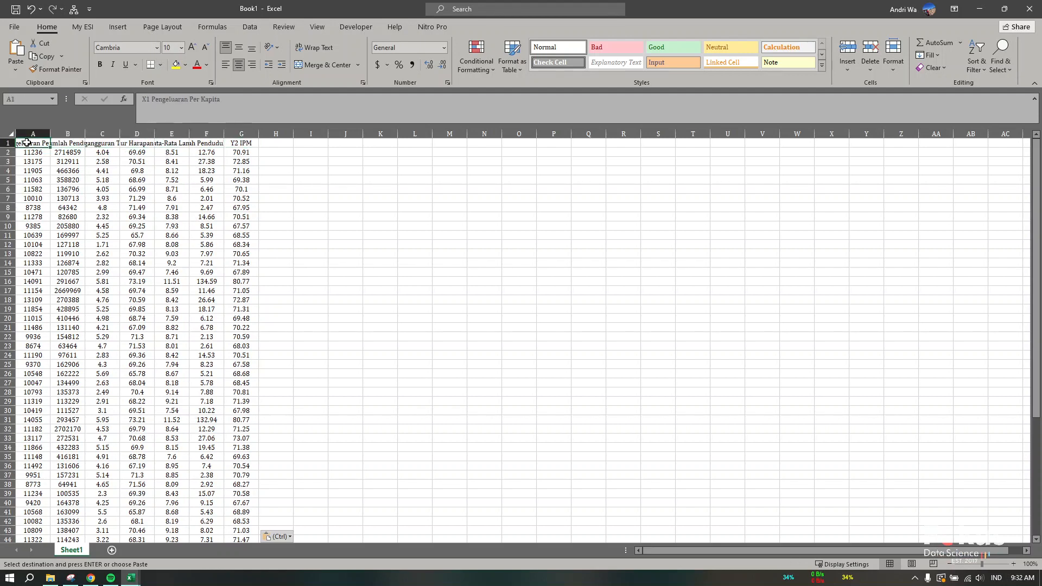
type("X1")
key("Return")
left_click(34, 143)
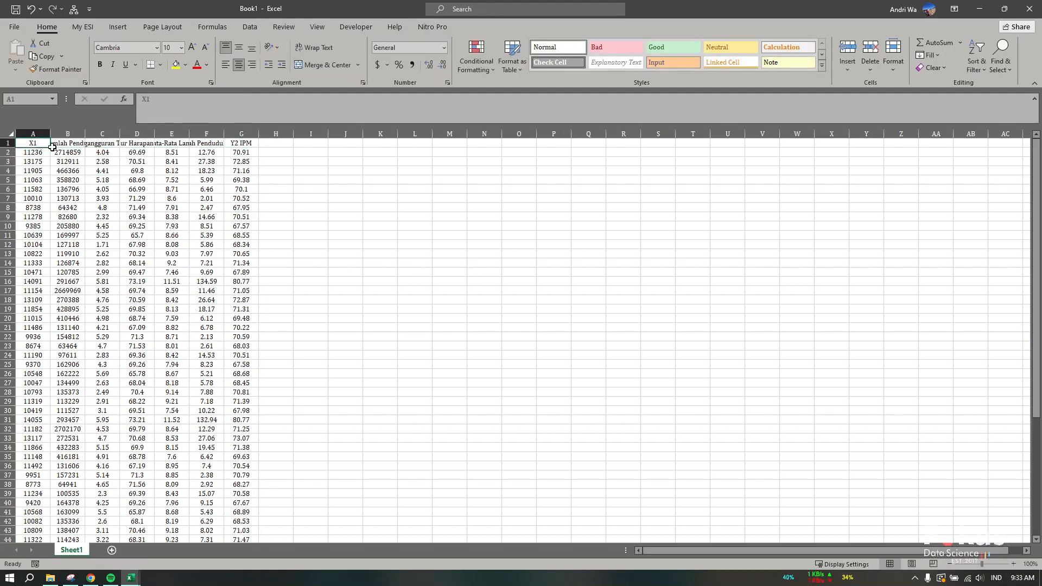
Fill the X1 header across B1:E1 as a series to name those columns X2, X3, X4 and X5
left_click_drag(52, 147, 138, 145)
left_click(173, 144)
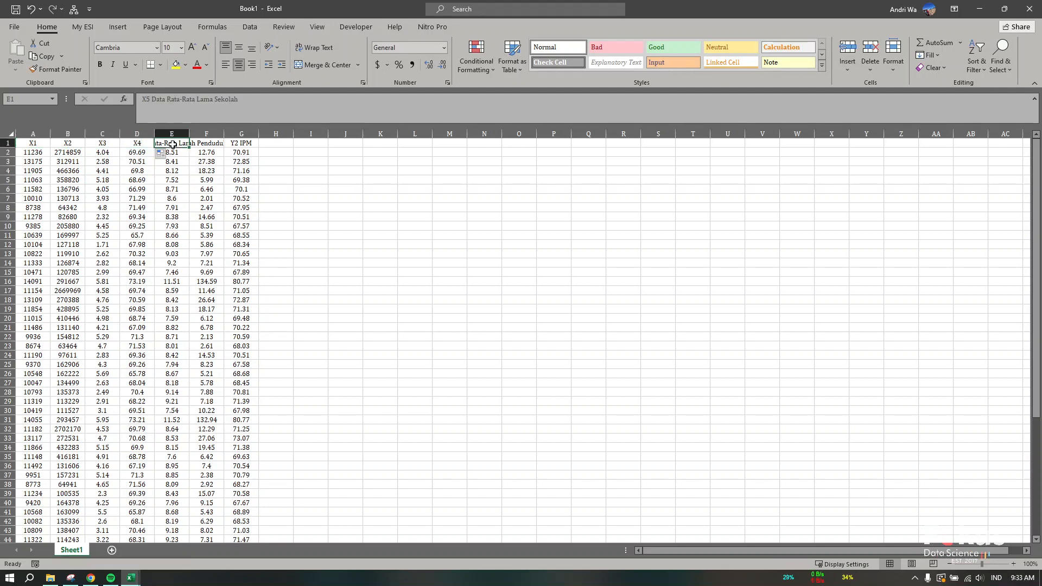
left_click(140, 142)
left_click_drag(161, 146, 172, 145)
Shorten the last two column headers to Y1 in F1 and Y2 in G1, and check the data rows
left_click(215, 142)
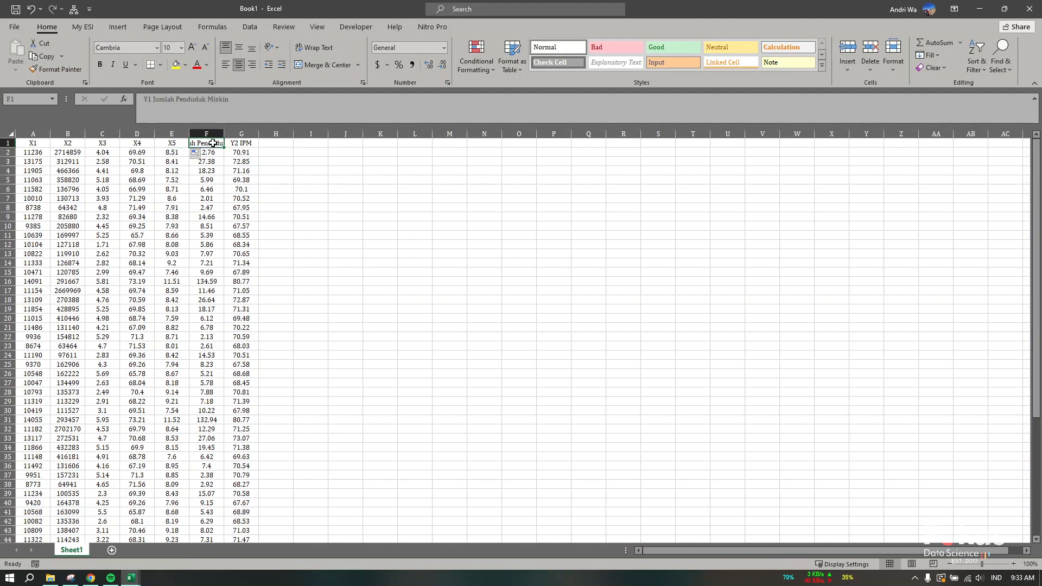
left_click(226, 144)
left_click(206, 142)
type("Y1")
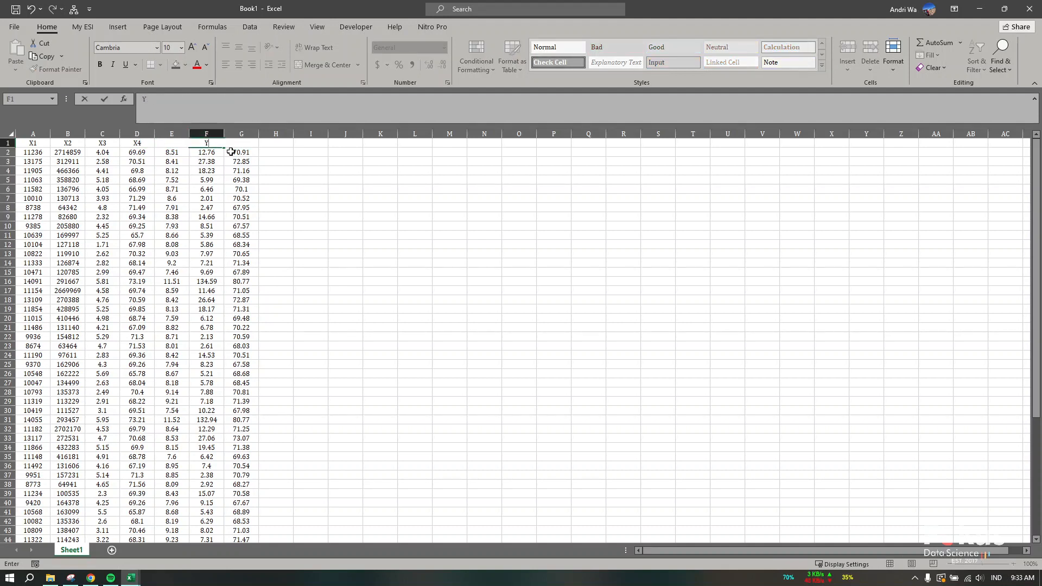
left_click(278, 159)
left_click(253, 144)
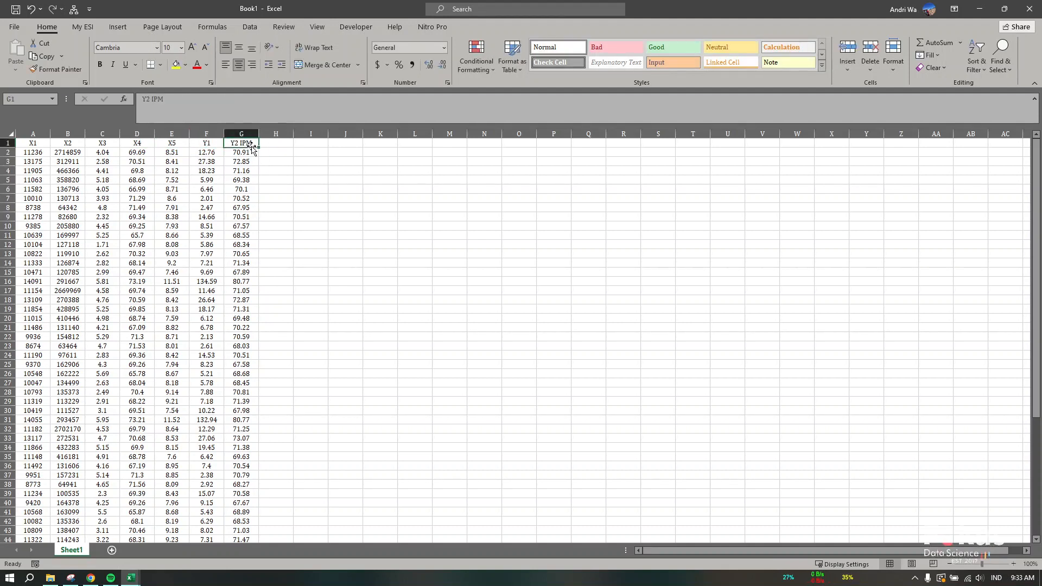
type("Y2")
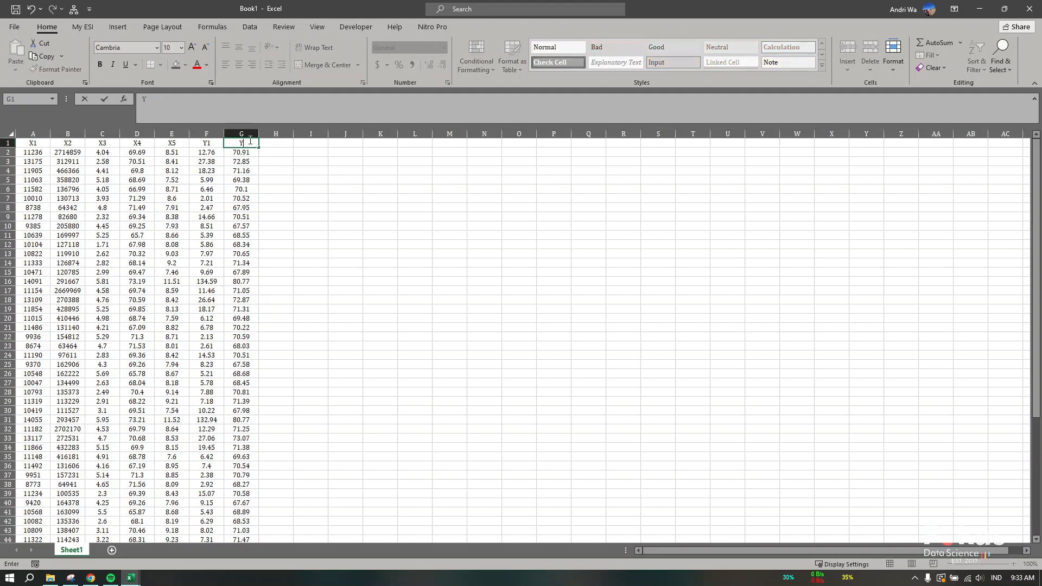
left_click(302, 170)
scroll(191, 297, "down", 4)
scroll(191, 297, "down", 19)
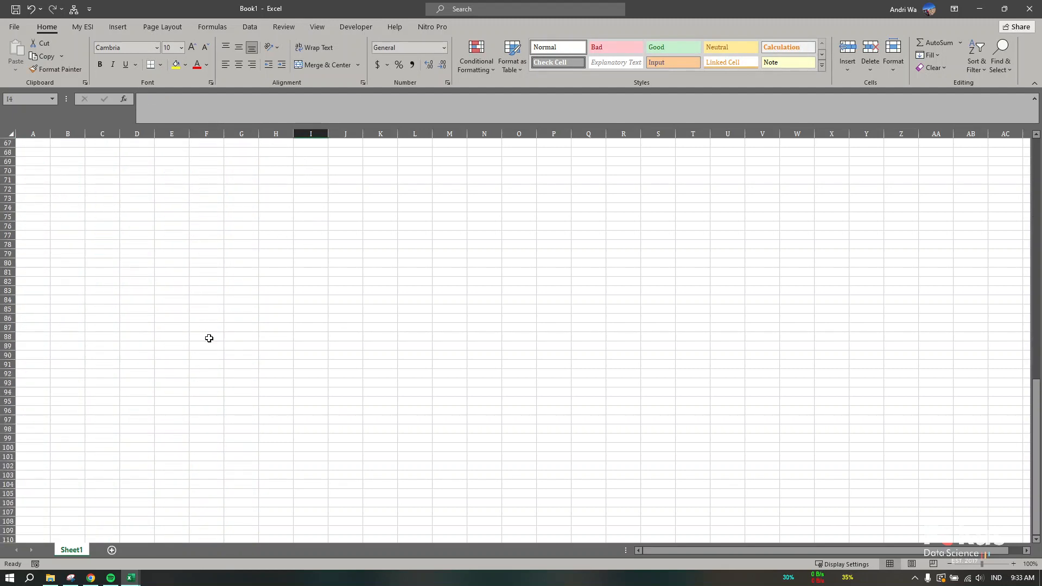
scroll(210, 336, "up", 20)
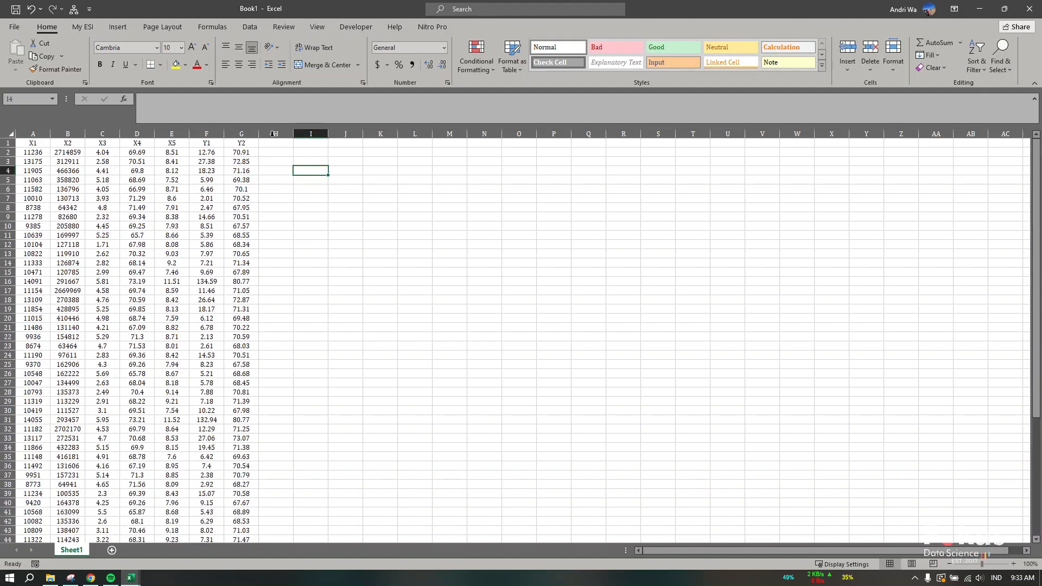
left_click(15, 27)
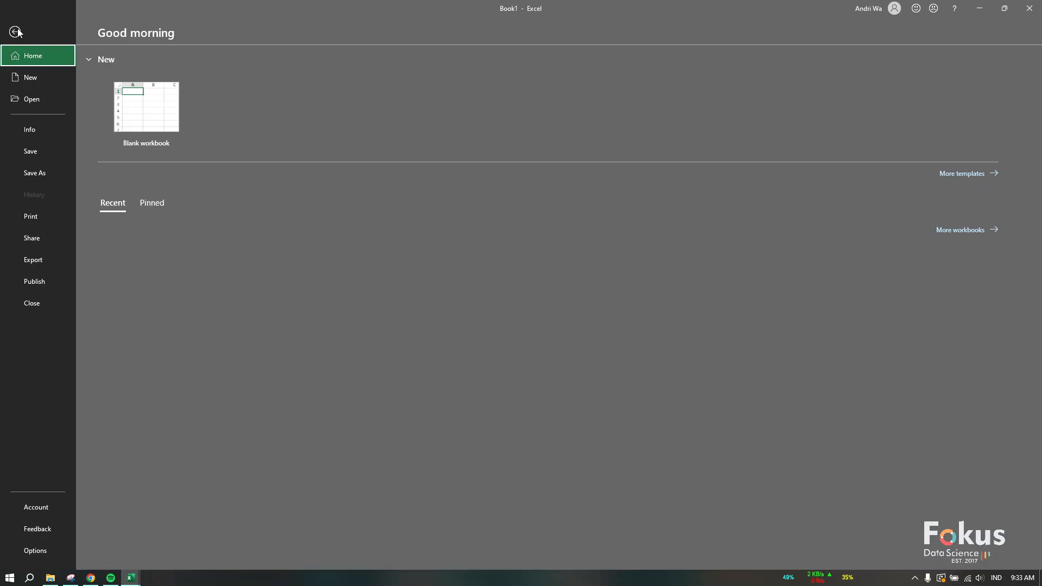
left_click(52, 171)
left_click(169, 214)
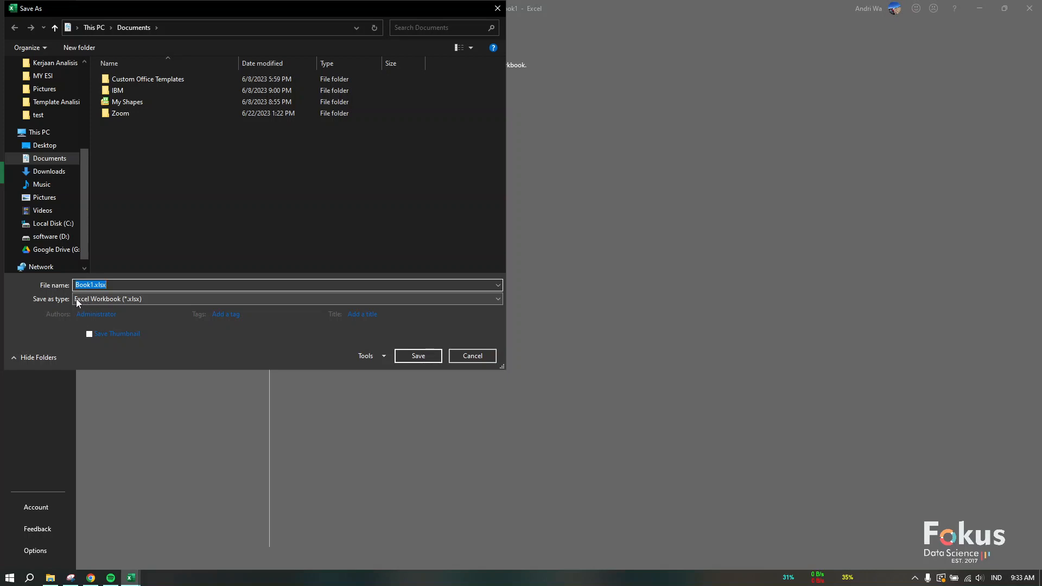
left_click(104, 300)
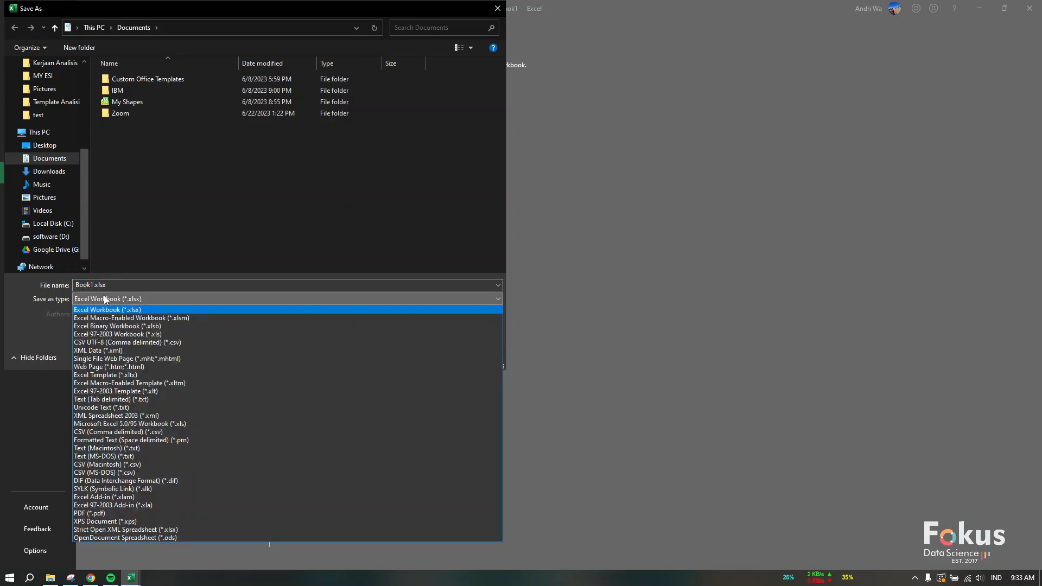
left_click(87, 343)
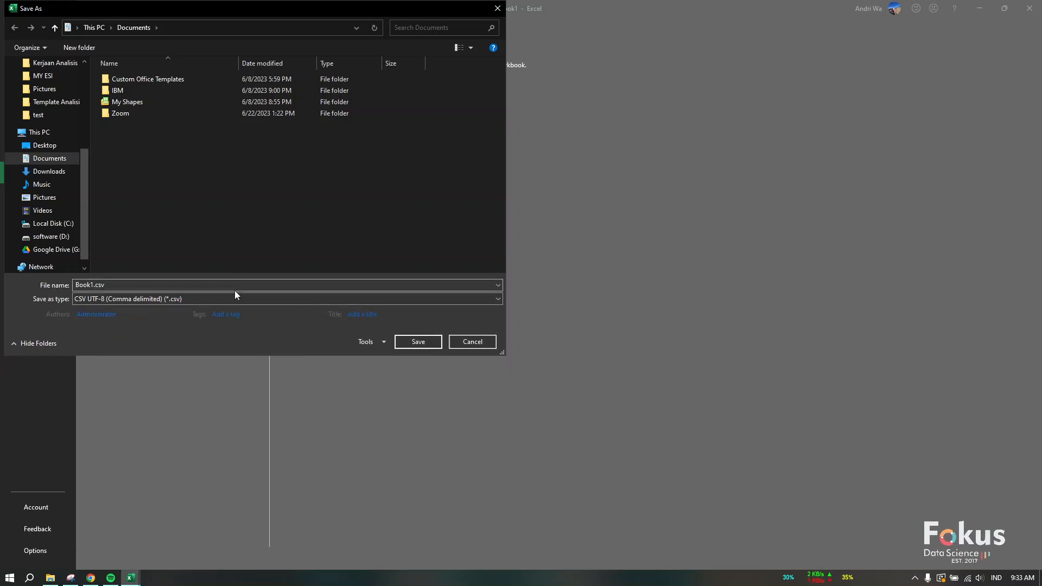
left_click(472, 341)
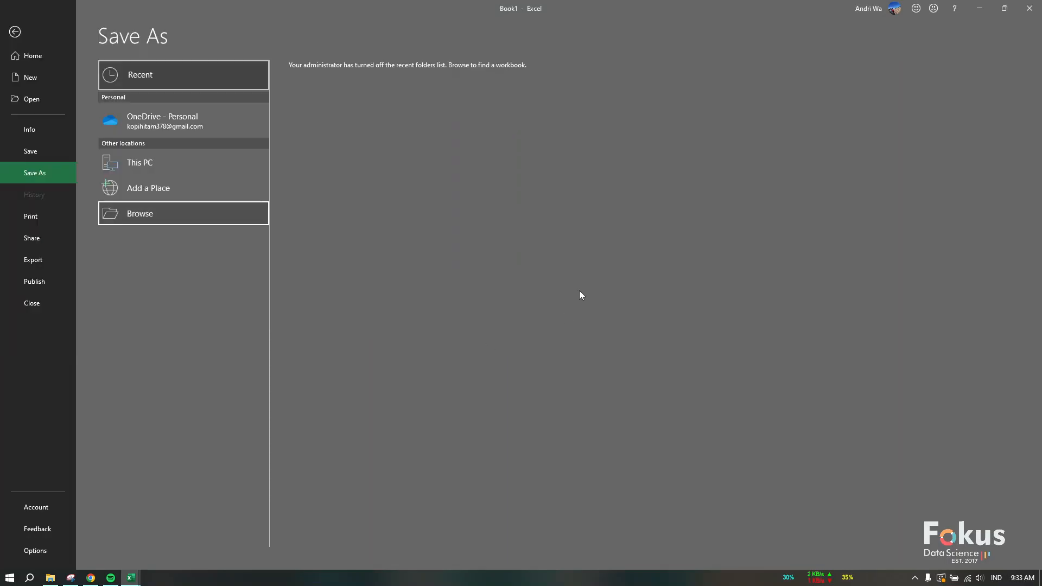
Close the Book1 workbook without saving its changes
left_click(1025, 11)
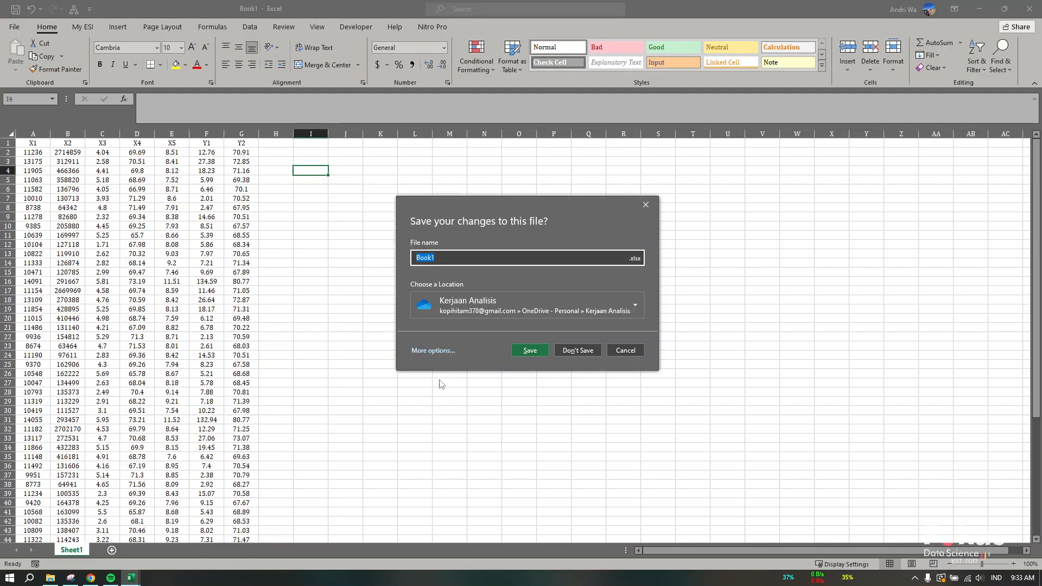
left_click(635, 350)
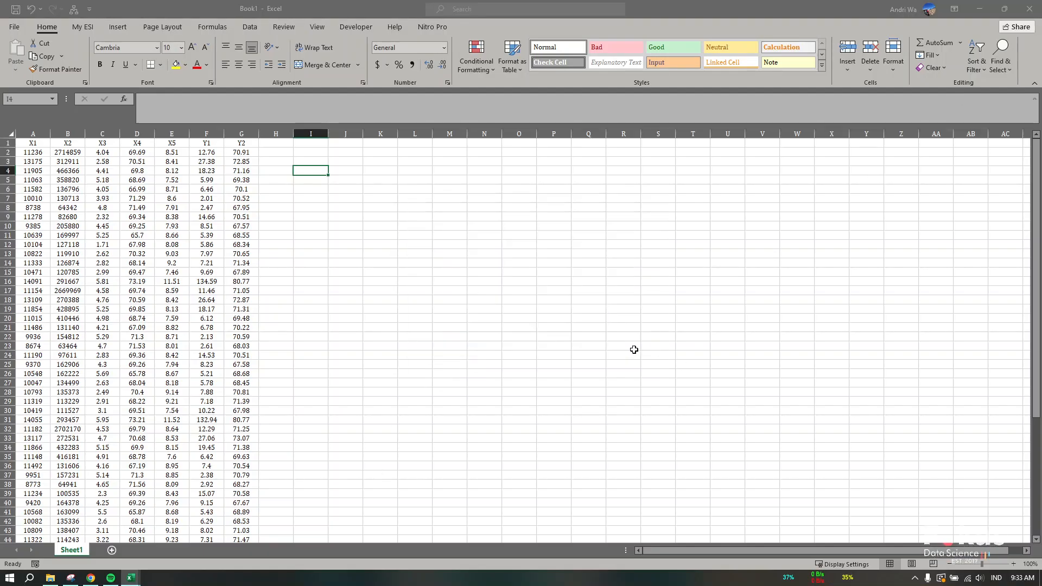
left_click(1030, 9)
left_click(575, 351)
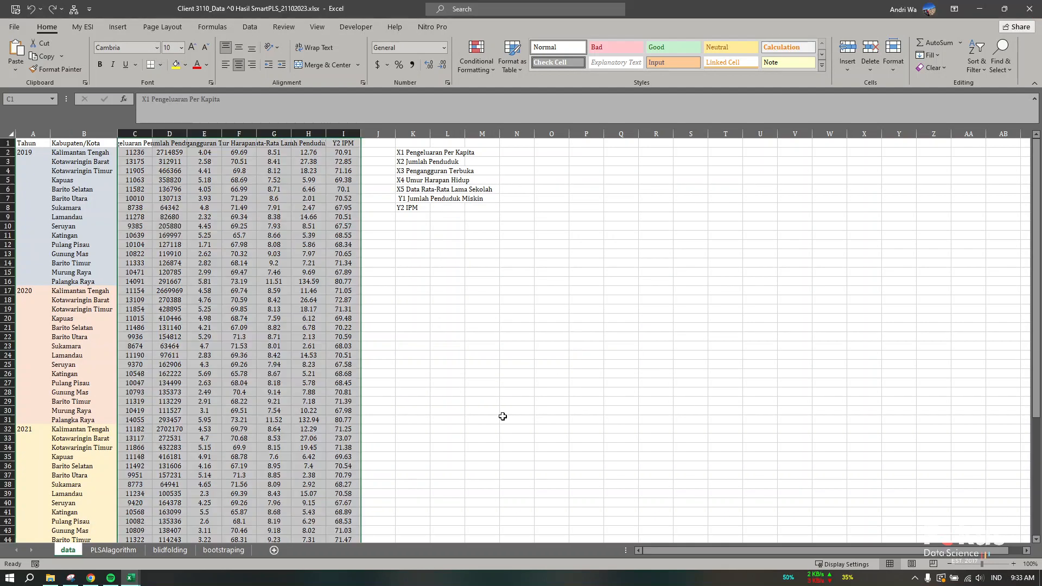
Switch to the already prepared client CSV workbook and examine its headers and data columns
mouse_move(133, 579)
left_click(178, 549)
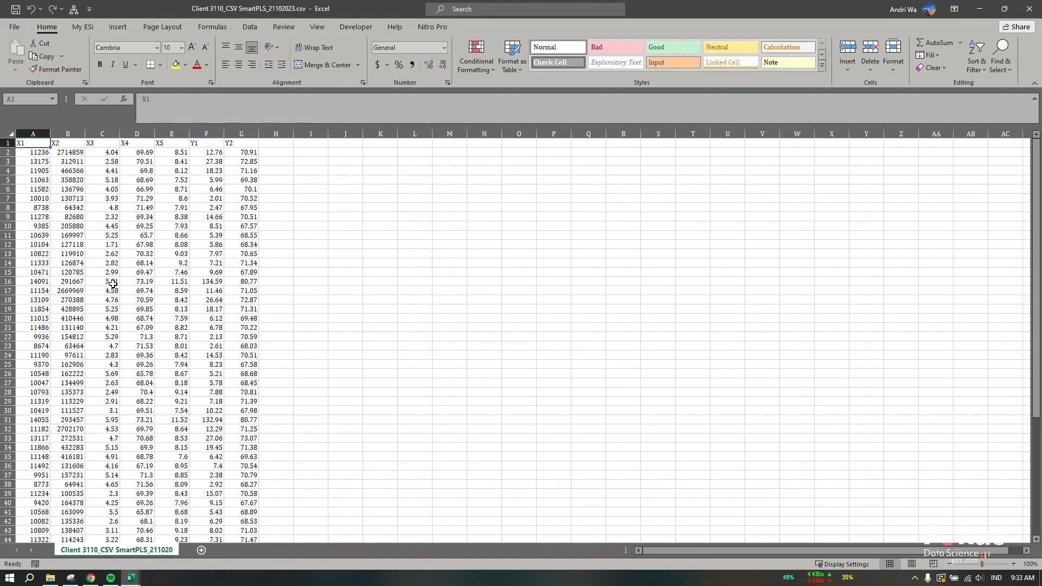
left_click(426, 327)
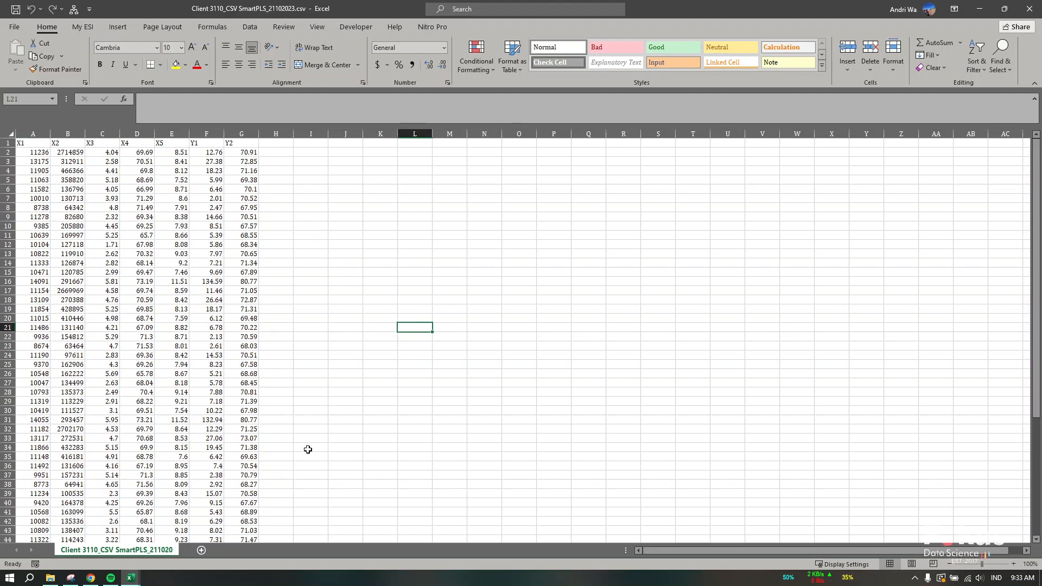
Launch SmartPLS 3 and maximize its window
left_click(10, 582)
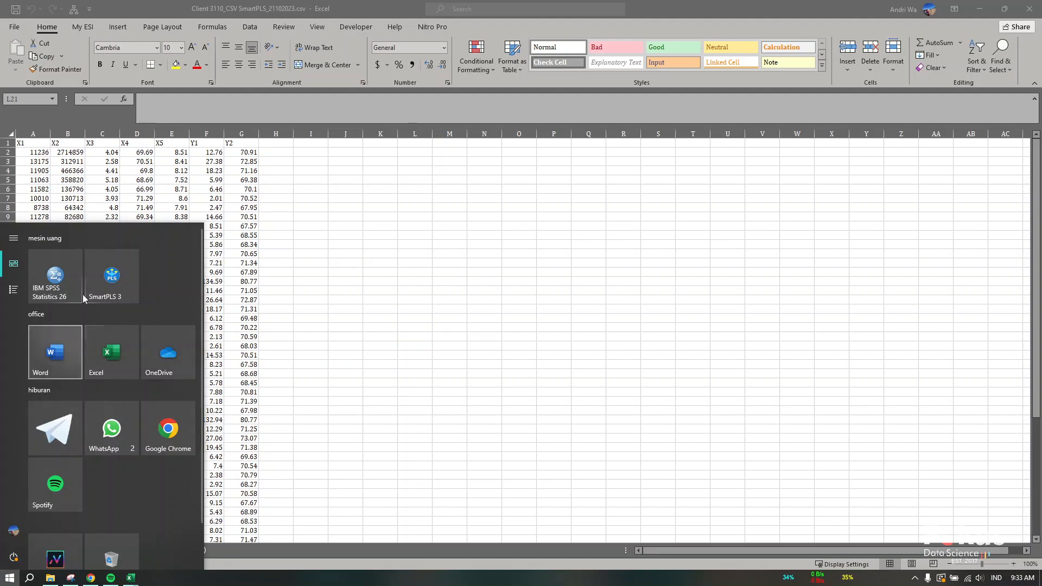
left_click(100, 285)
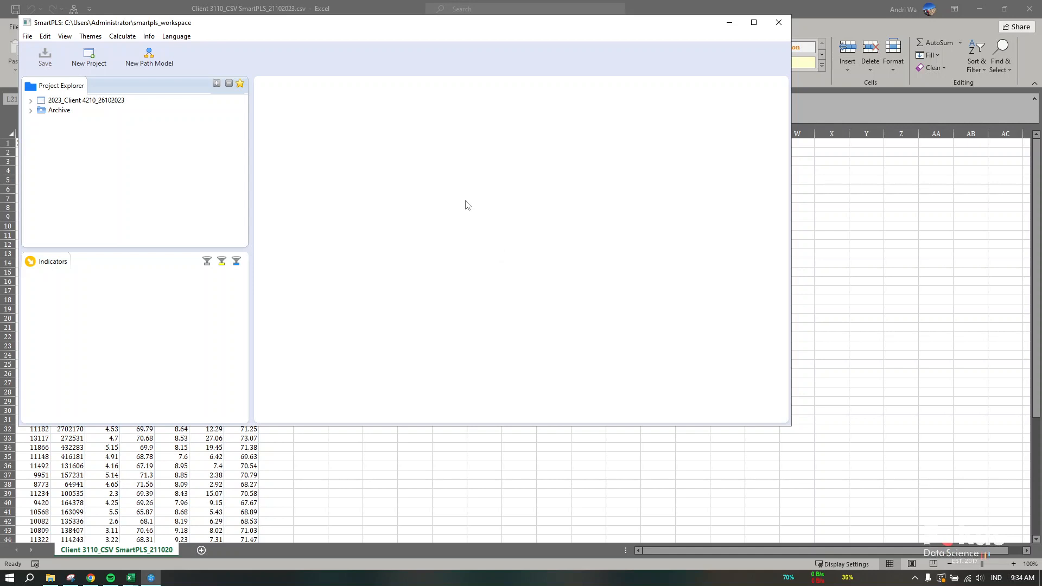
left_click(752, 24)
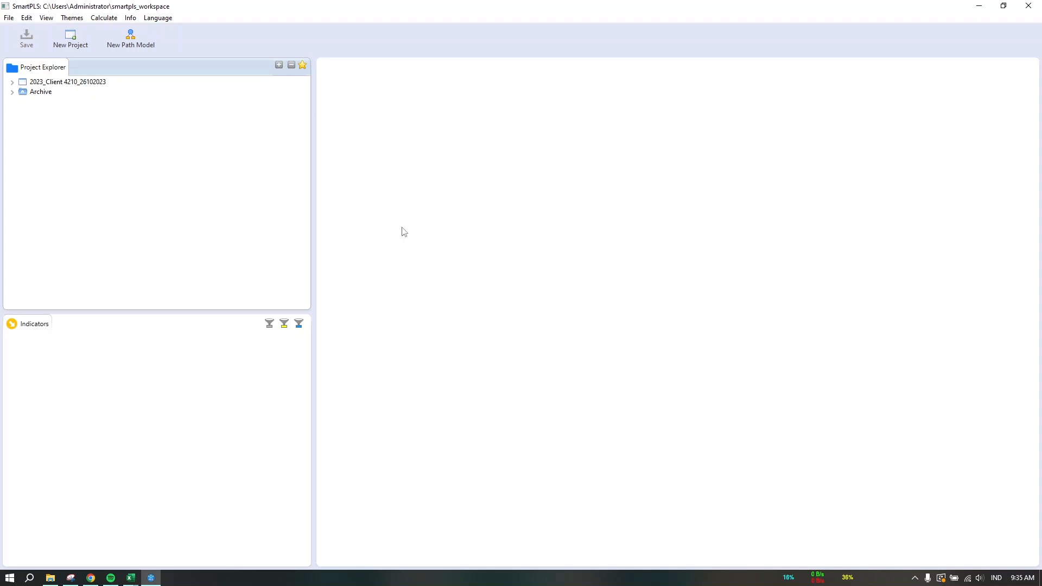
Create a new SmartPLS project named contoh
left_click(64, 41)
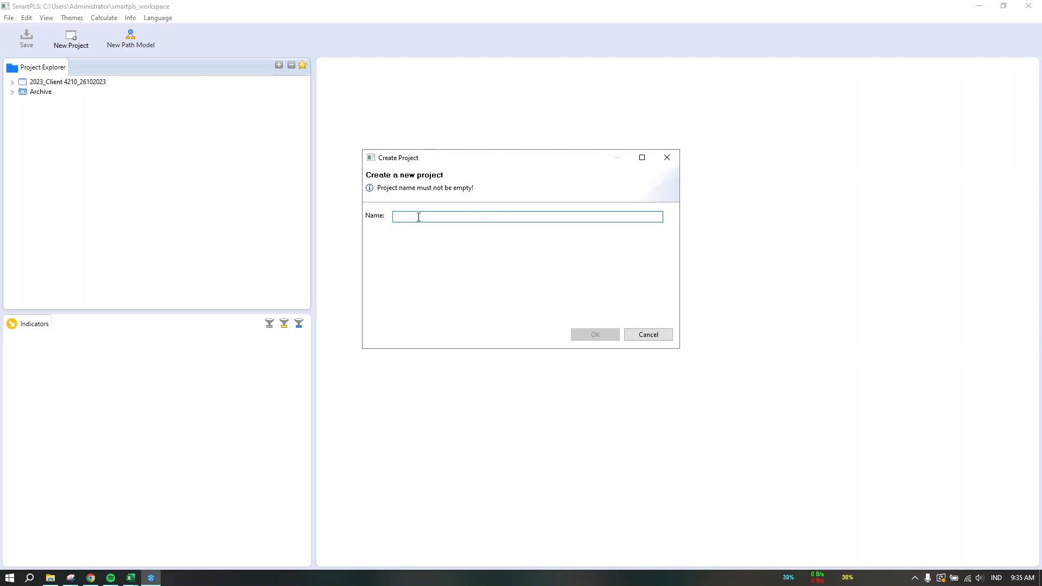
type("contoh")
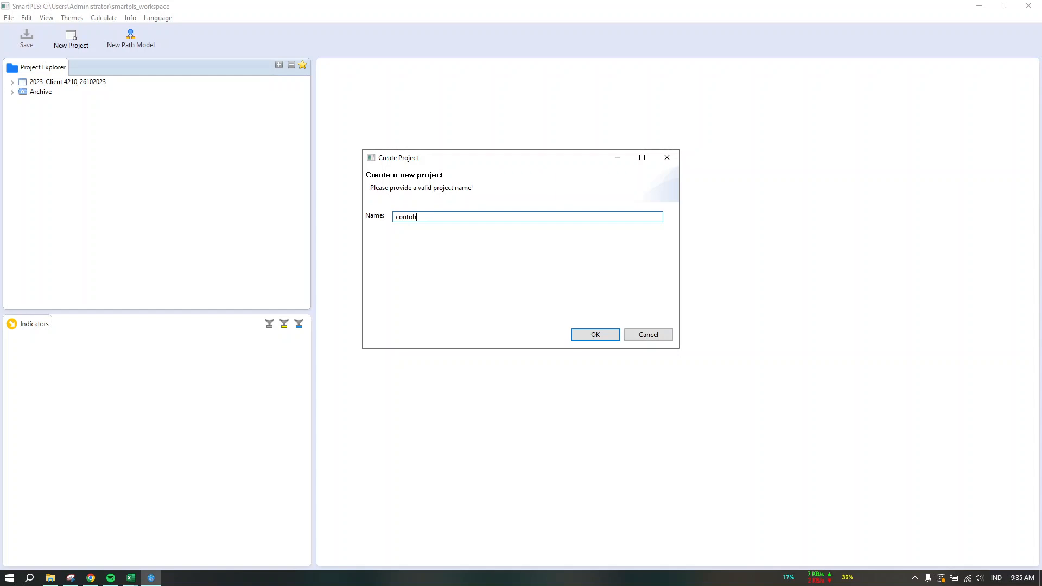
left_click(604, 333)
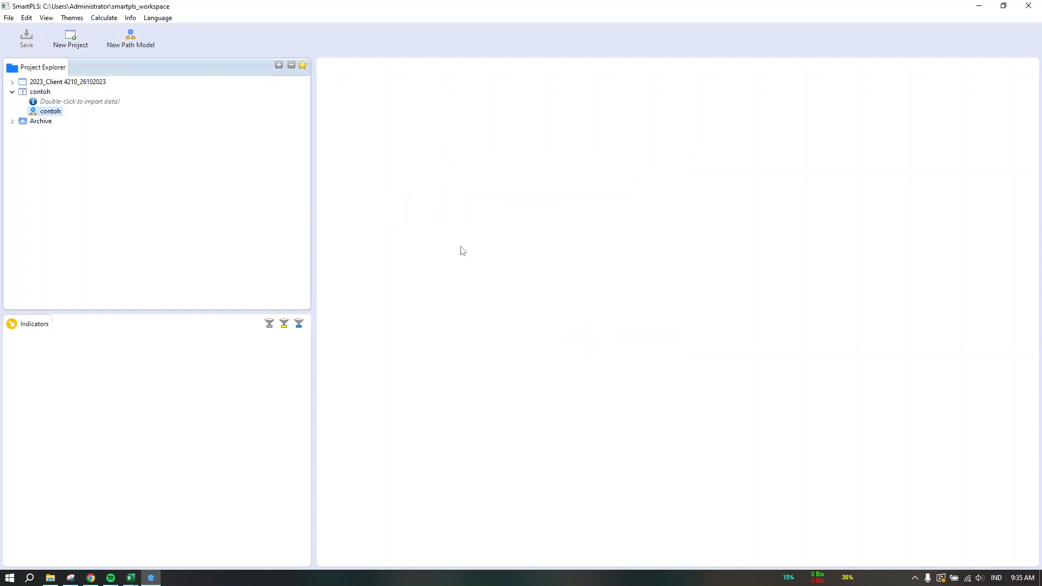
Archive the older 2023 client project and collapse the Archive folder in the project list
right_click(64, 81)
left_click(161, 154)
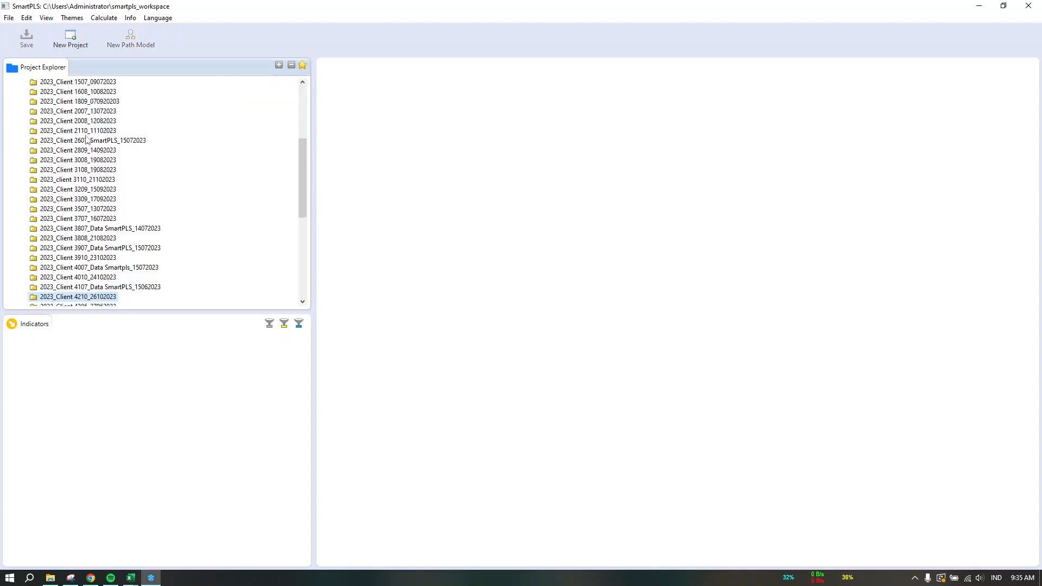
scroll(12, 108, "up", 5)
left_click(12, 112)
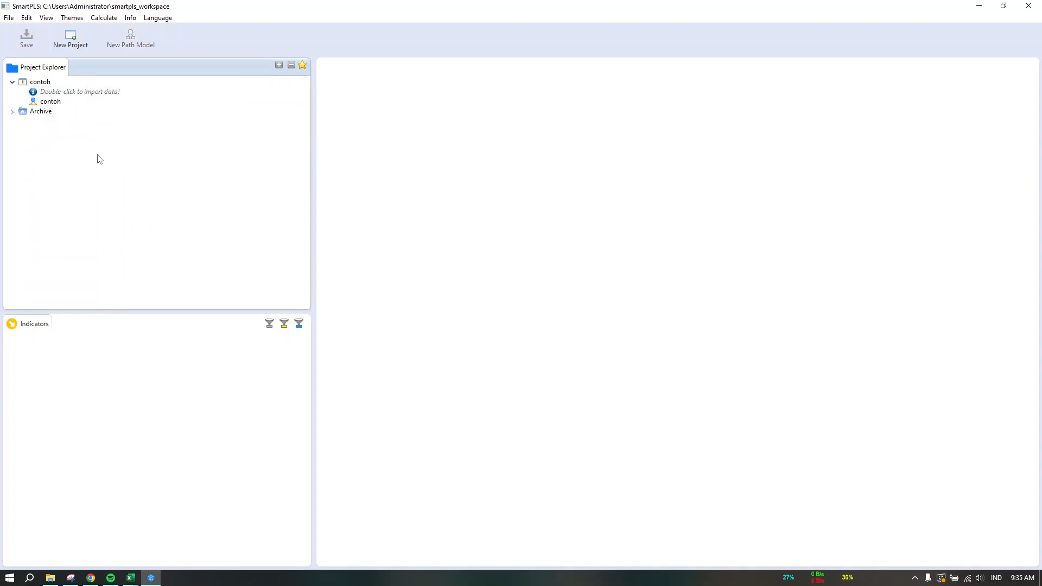
Import the client's CSV SmartPLS_21102023 data file into the contoh project, keeping the suggested name
double_click(61, 94)
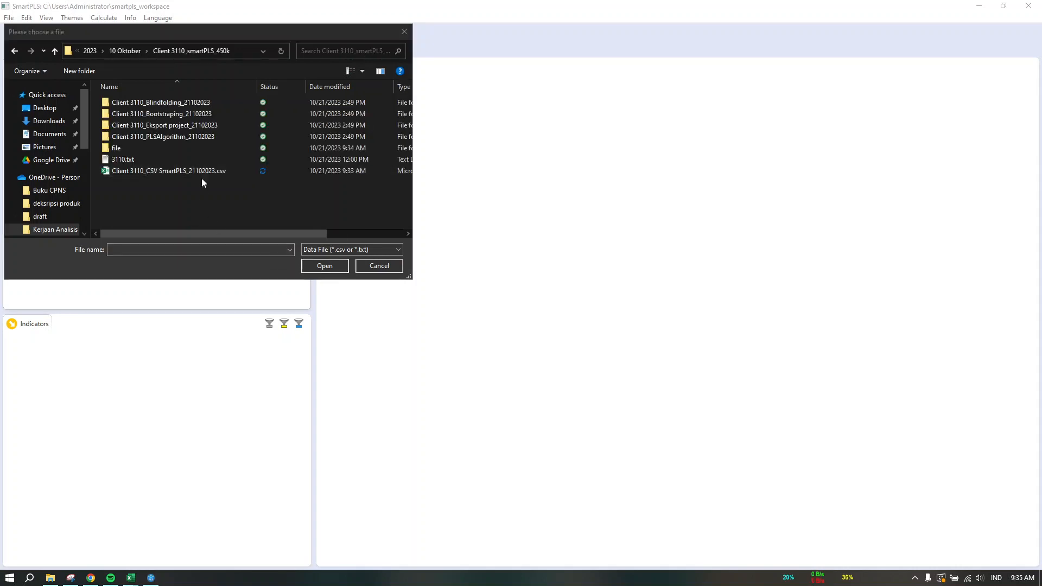
left_click(142, 172)
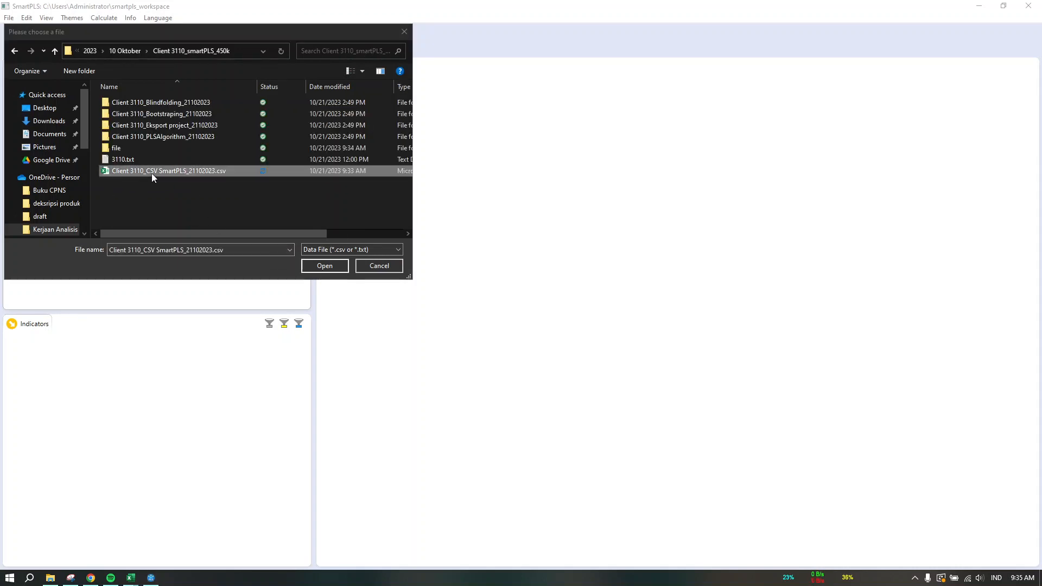
left_click(325, 267)
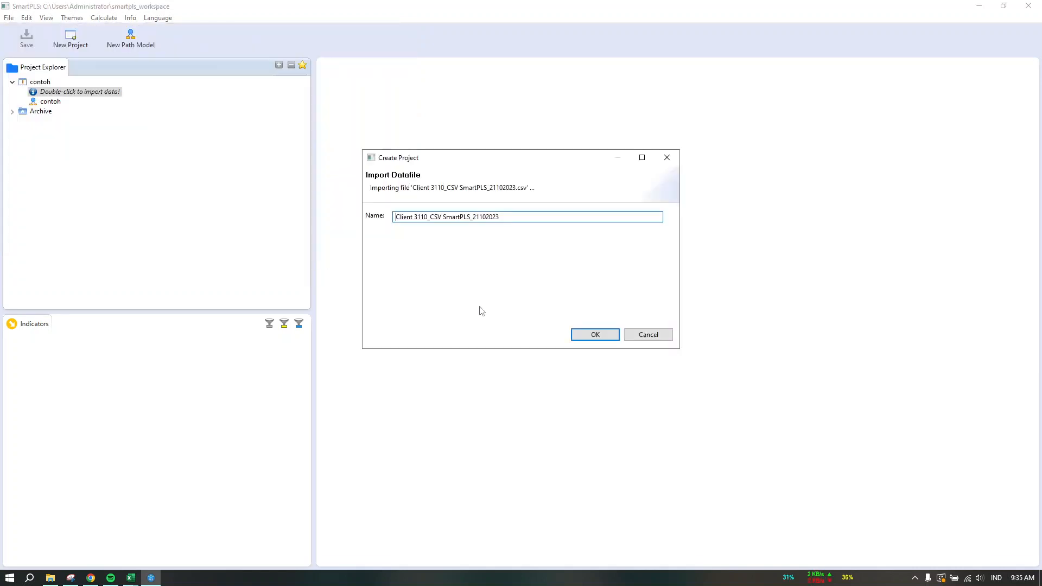
left_click(587, 341)
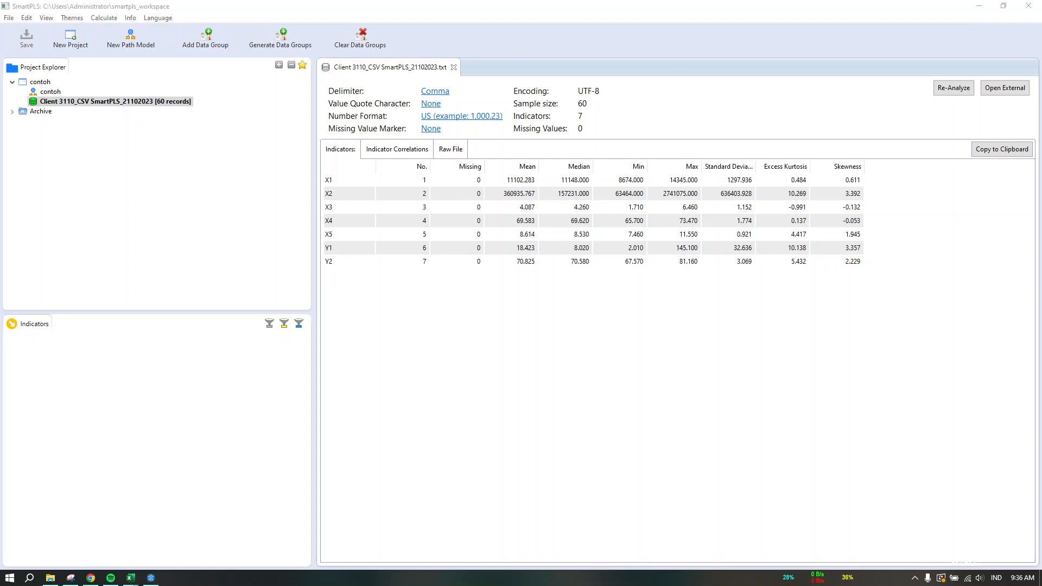
Close the imported data overview and open the contoh path model for editing
left_click(454, 67)
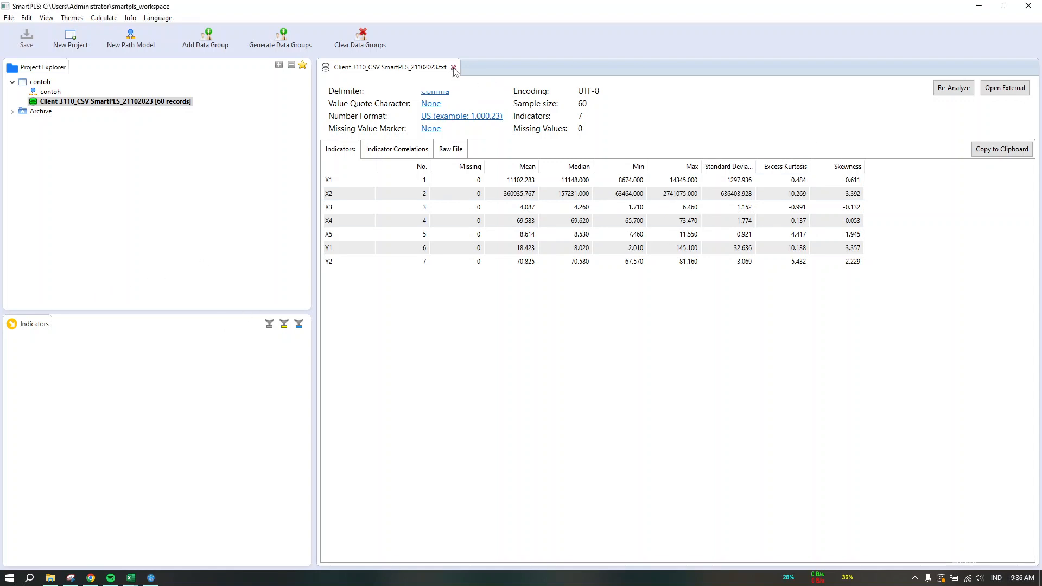
left_click(48, 92)
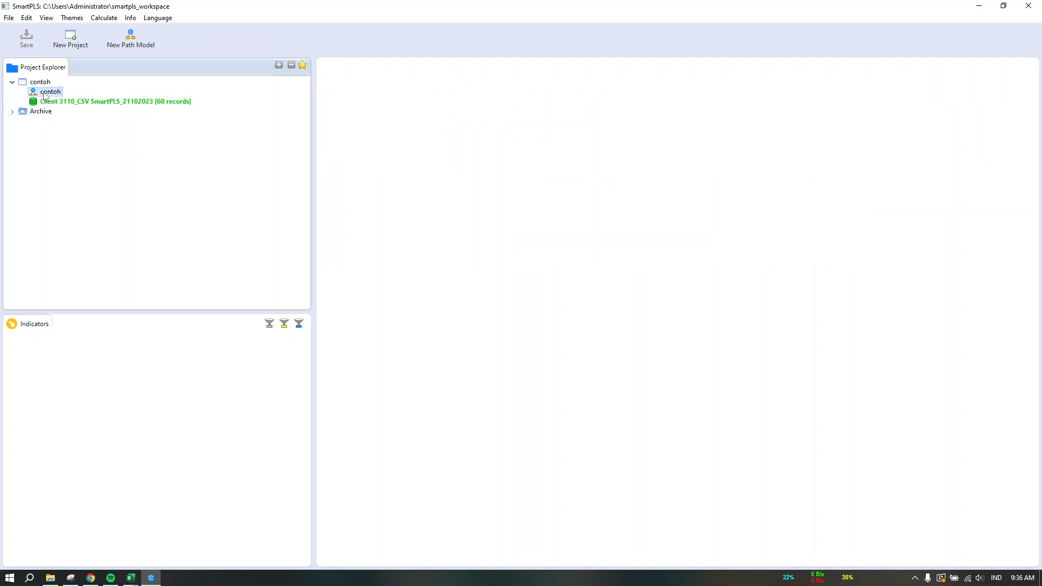
double_click(47, 91)
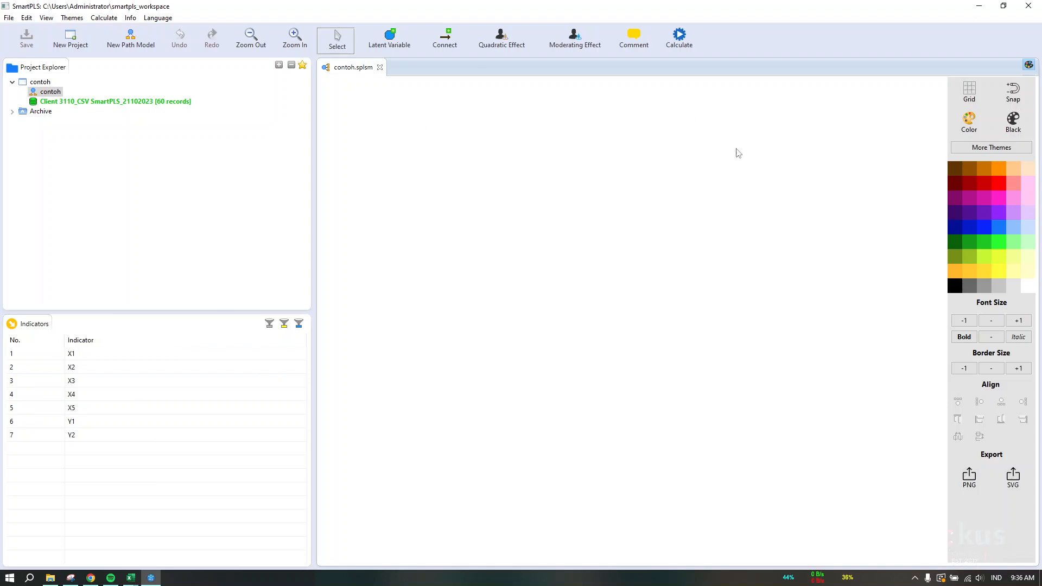
Add a separate latent variable for each indicator, with X1 to X5 in one column and Y1 and Y2 in a second column beside it
left_click_drag(76, 353, 458, 163)
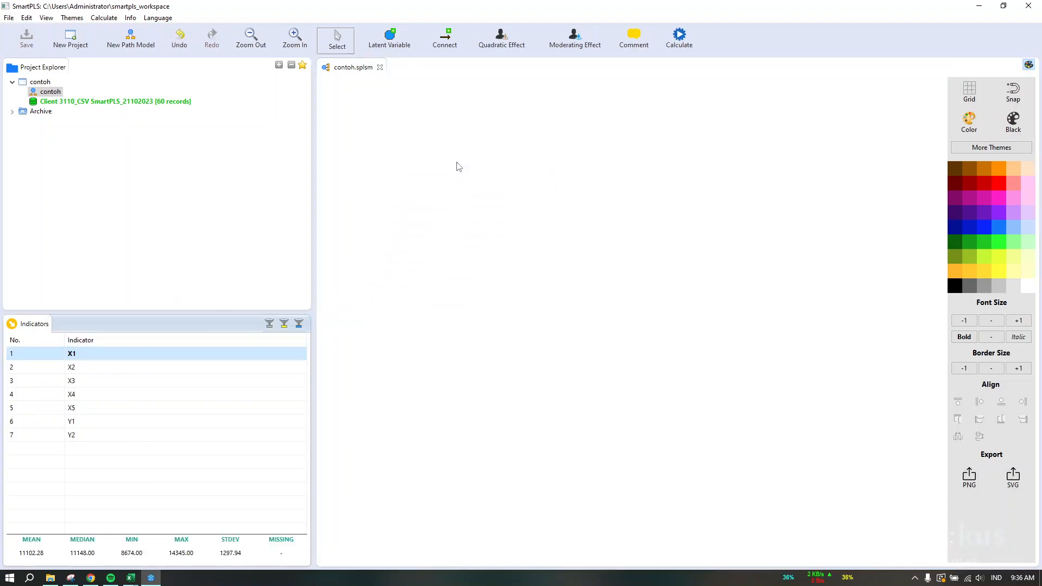
left_click_drag(128, 372, 452, 247)
left_click_drag(135, 383, 469, 319)
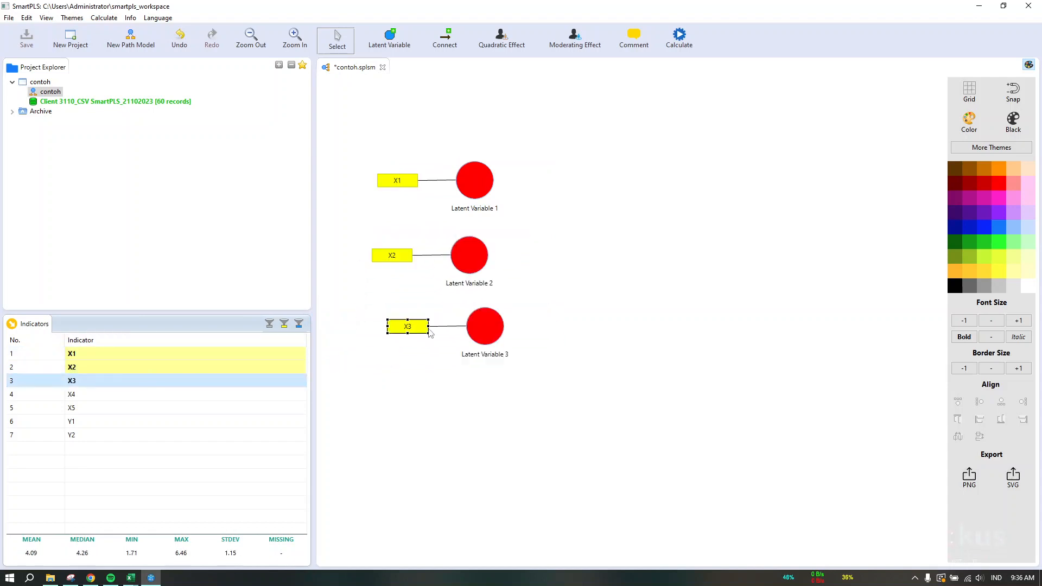
left_click_drag(73, 394, 460, 404)
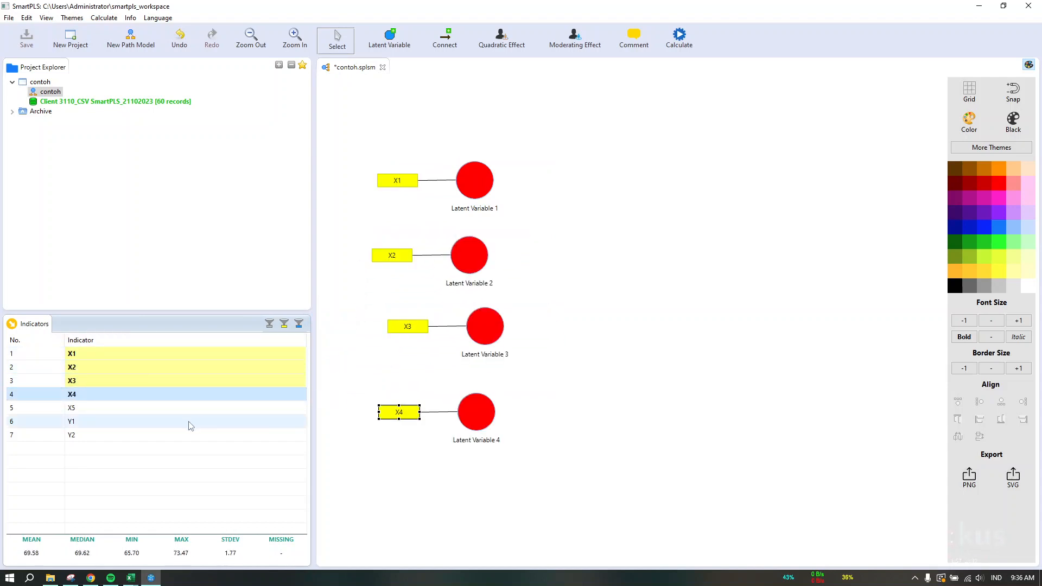
left_click_drag(97, 412, 432, 470)
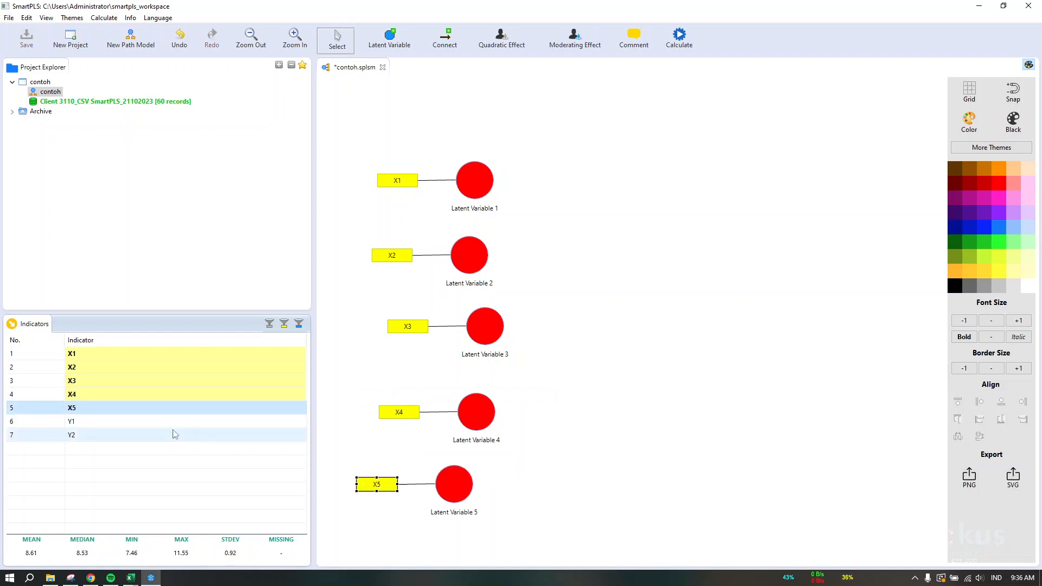
left_click_drag(250, 422, 678, 247)
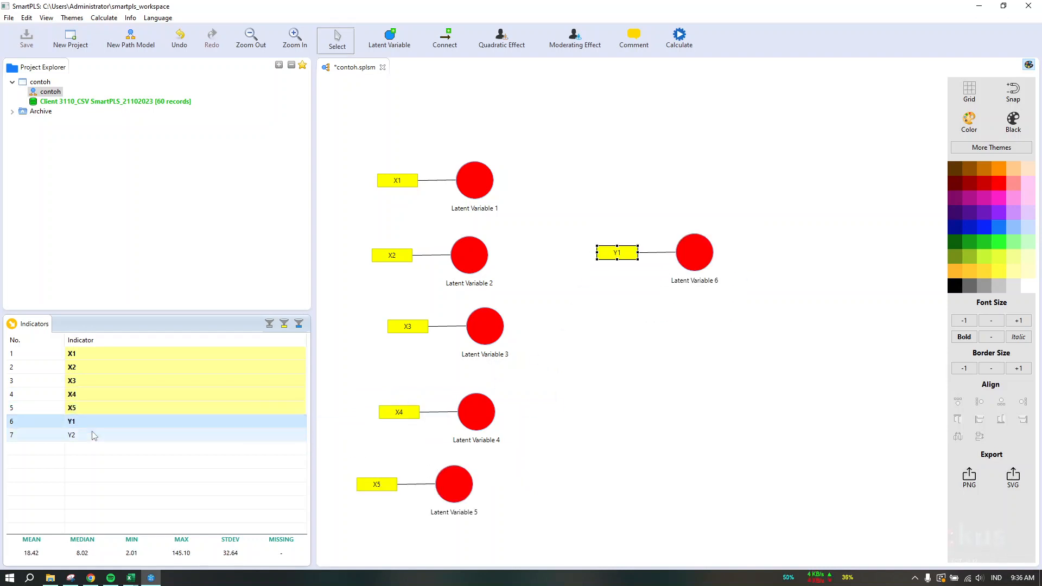
left_click_drag(90, 435, 698, 361)
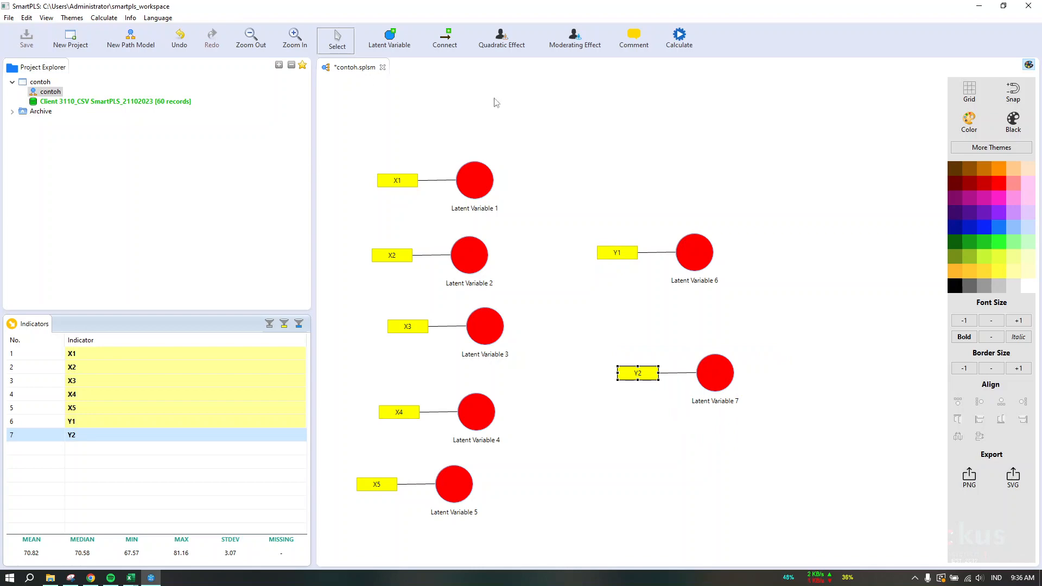
Arrange SmartPLS side by side with the Excel results workbook whose data sheet lists the full variable names
left_click_drag(599, 8, 1039, 191)
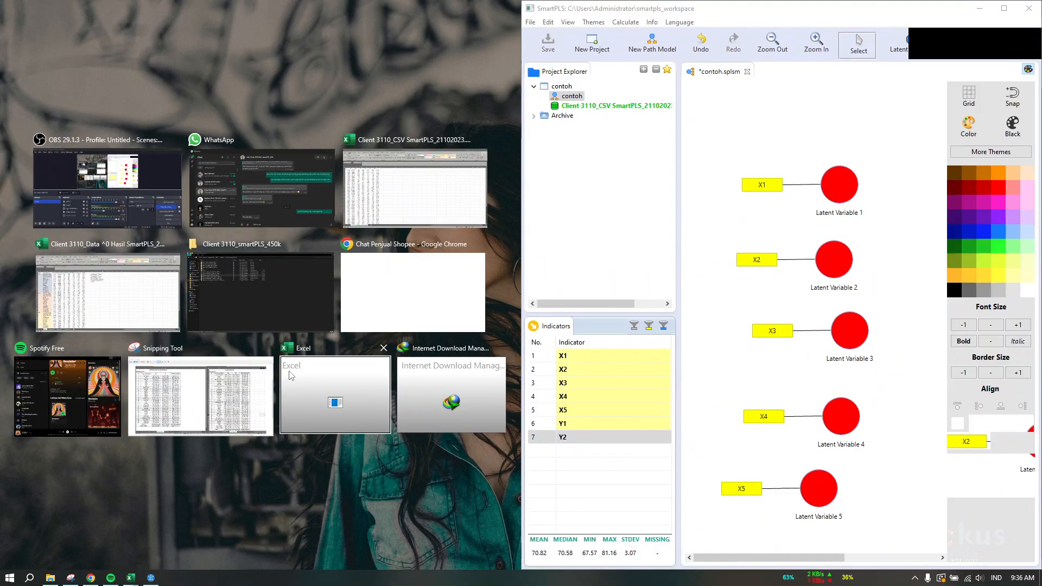
left_click(419, 200)
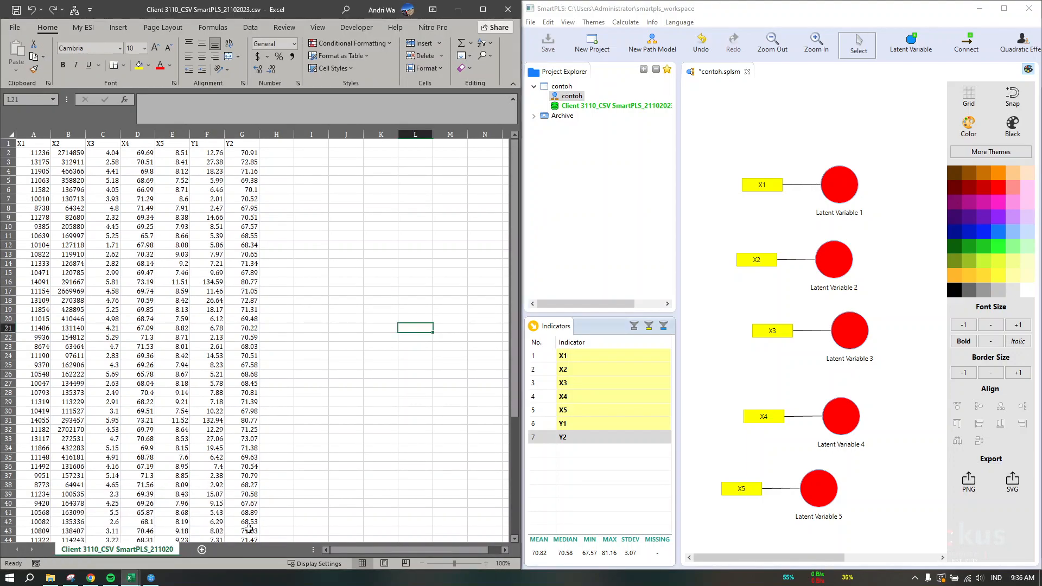
left_click(93, 522)
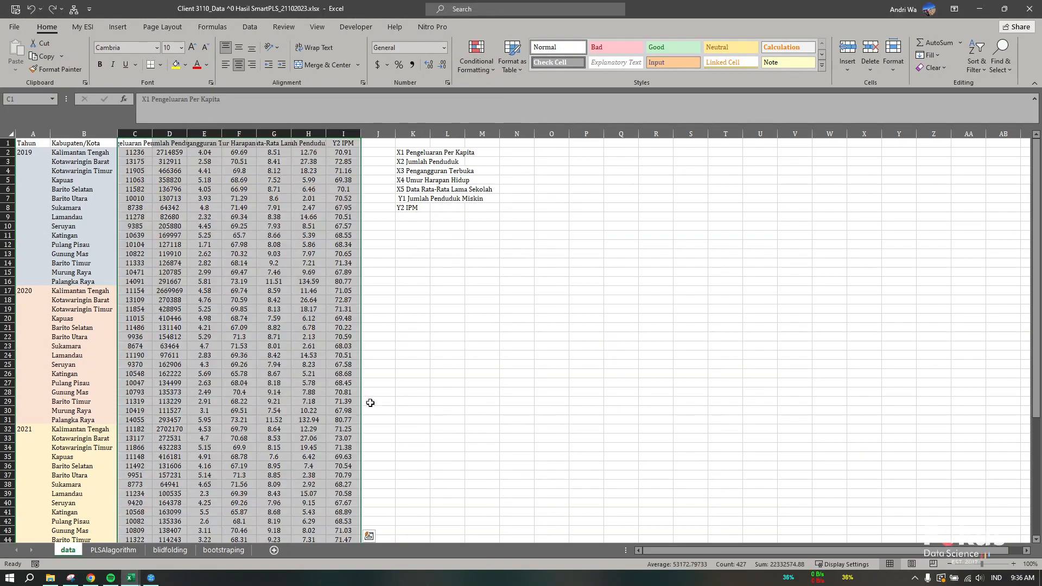
left_click_drag(722, 9, 2, 243)
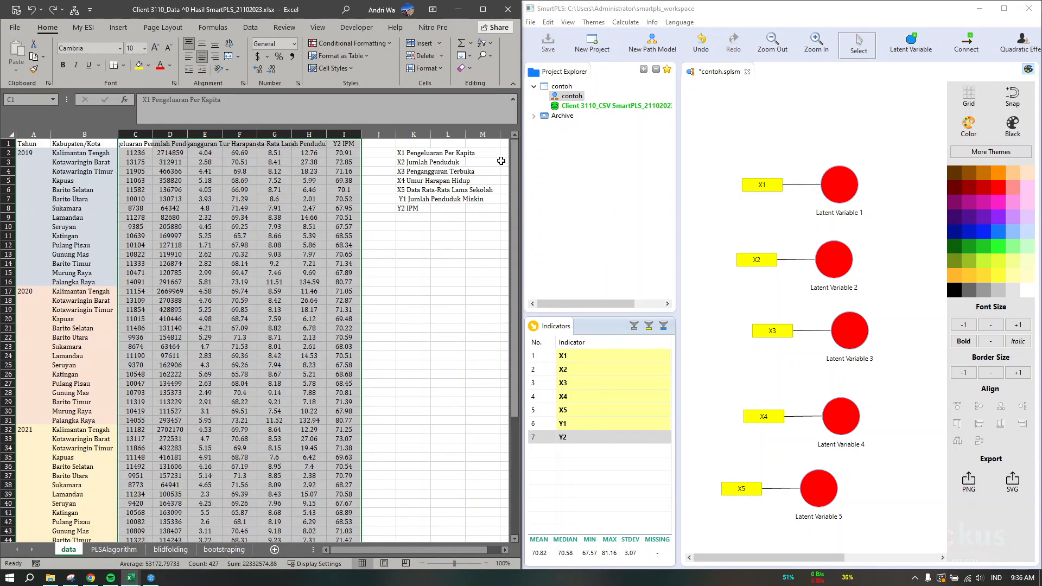
Rename Latent Variable 1 to "X1 Pengeluaran Per Kapita", copying the name from the workbook's variable list
left_click(419, 156)
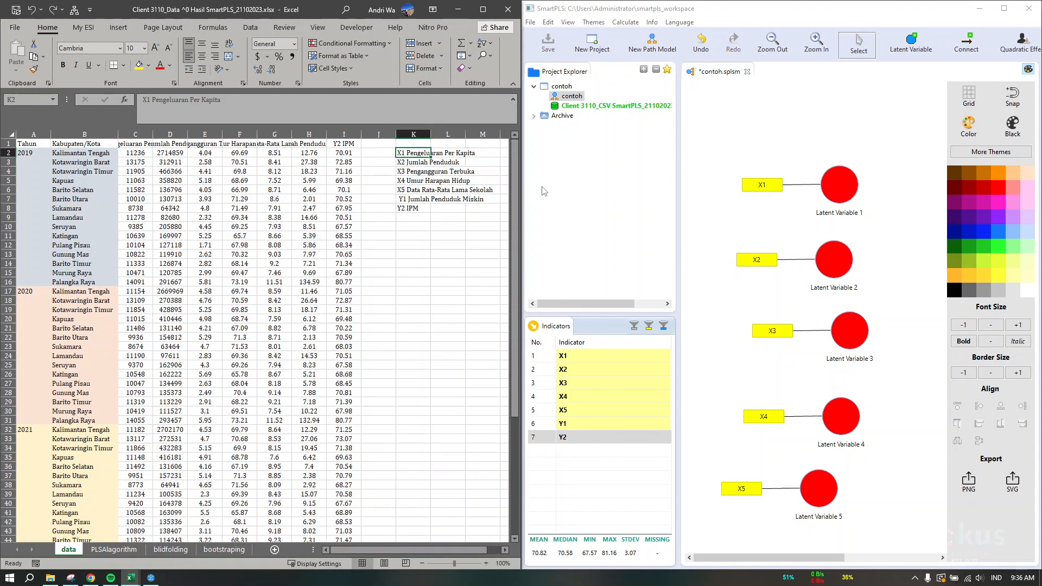
key("ctrl+c")
left_click(836, 184)
right_click(836, 184)
left_click(860, 207)
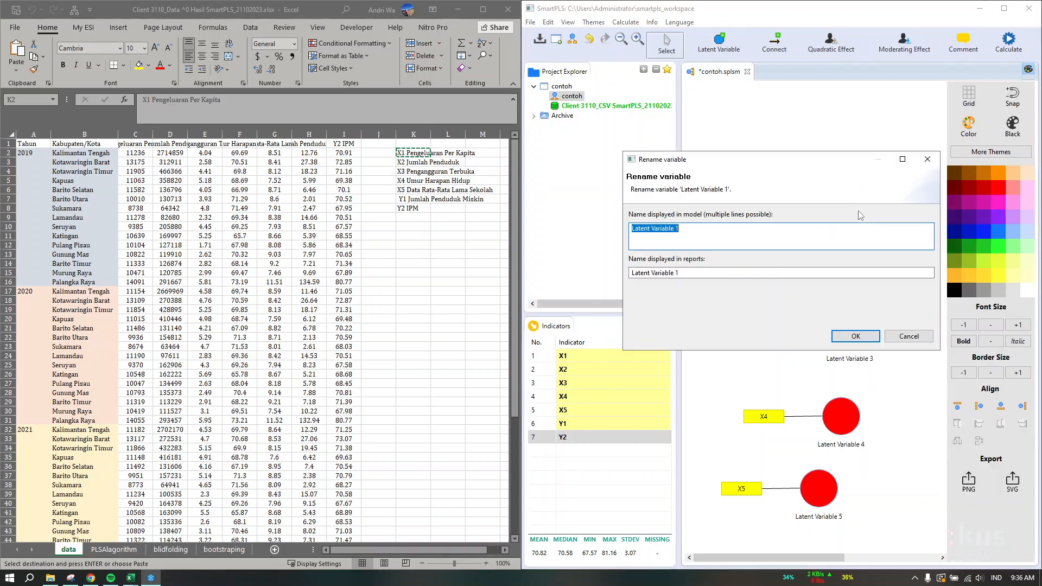
key("ctrl+v")
left_click(862, 336)
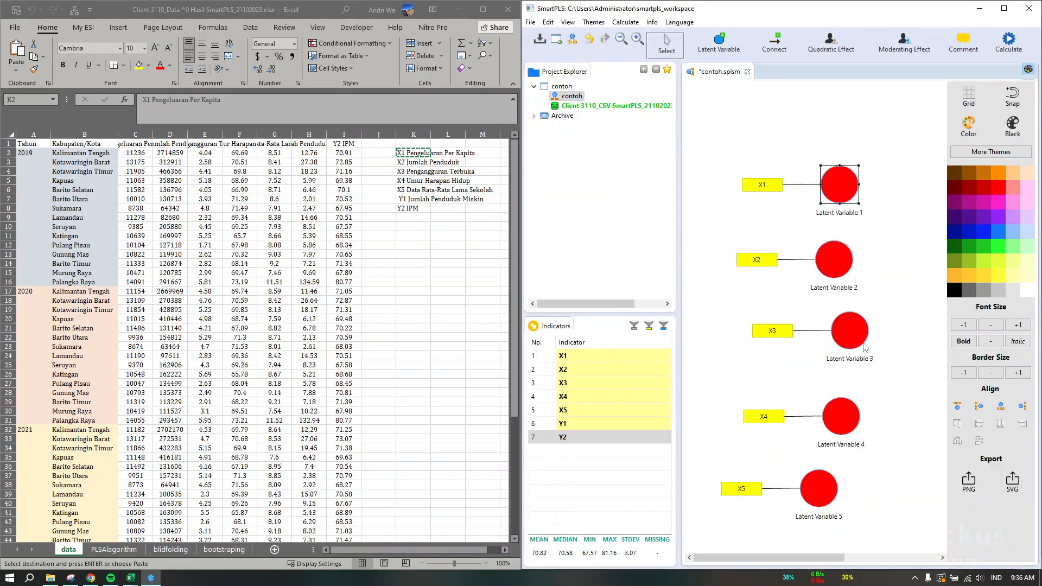
Rename Latent Variable 2 to "X2 Jumlah Penduduk" using the name in the workbook's variable list
left_click(422, 160)
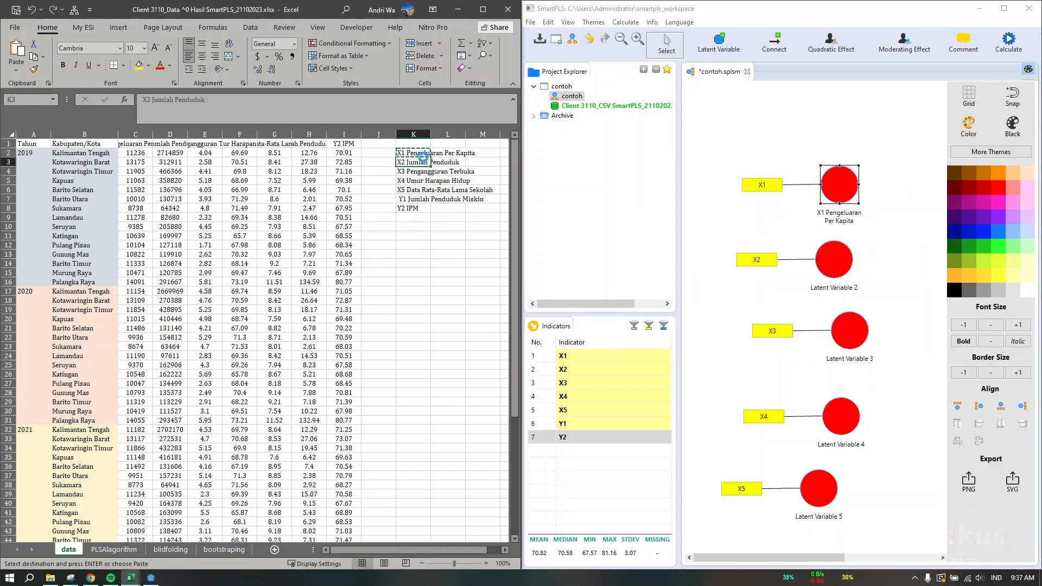
key("ctrl+c")
left_click(839, 254)
right_click(839, 254)
left_click(865, 275)
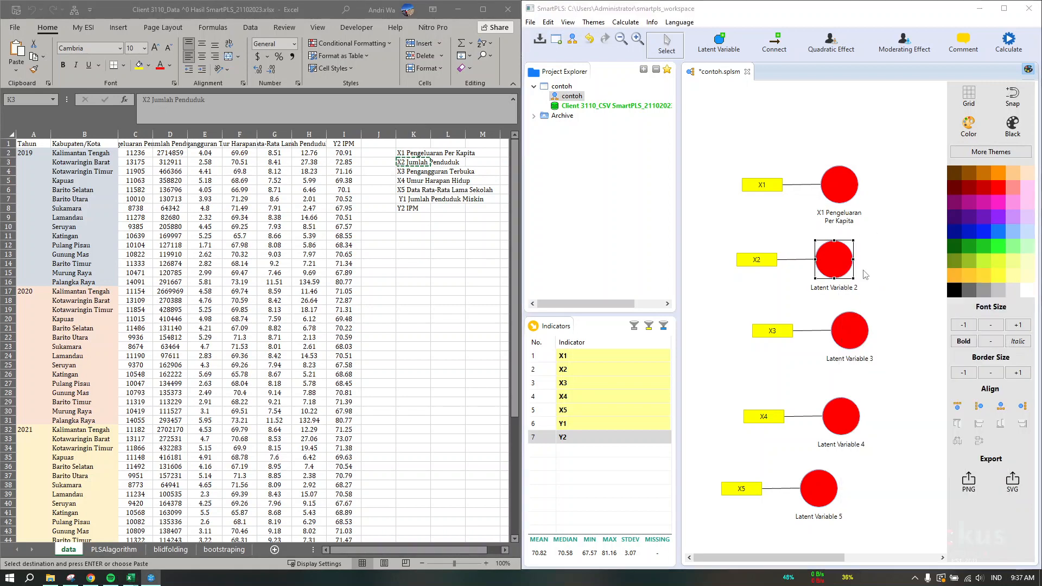
key("ctrl+v")
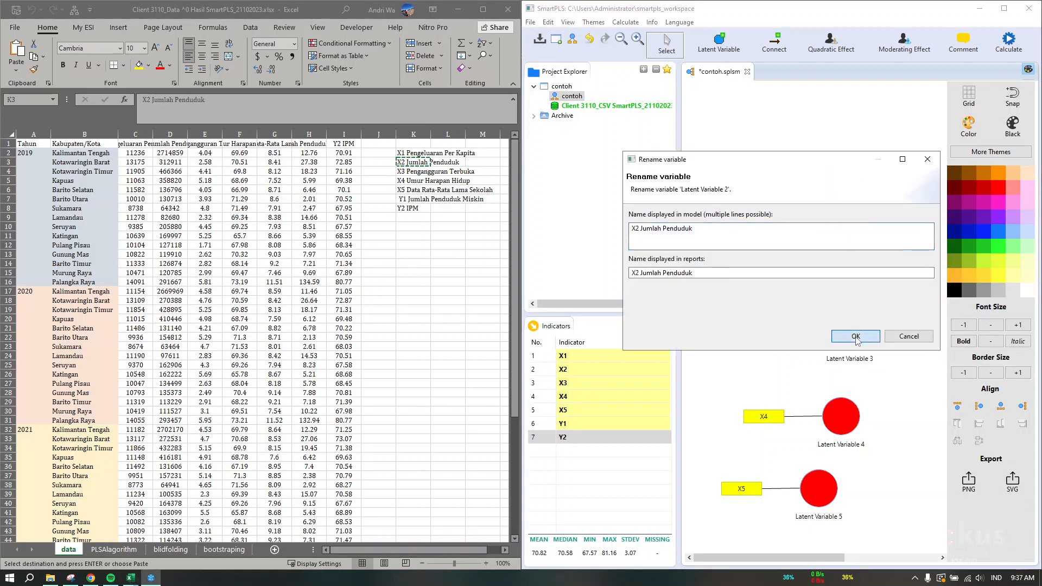
left_click(856, 336)
Copy "X3 Pengangguran Terbuka" from the workbook and use it as the name of Latent Variable 3
left_click(405, 172)
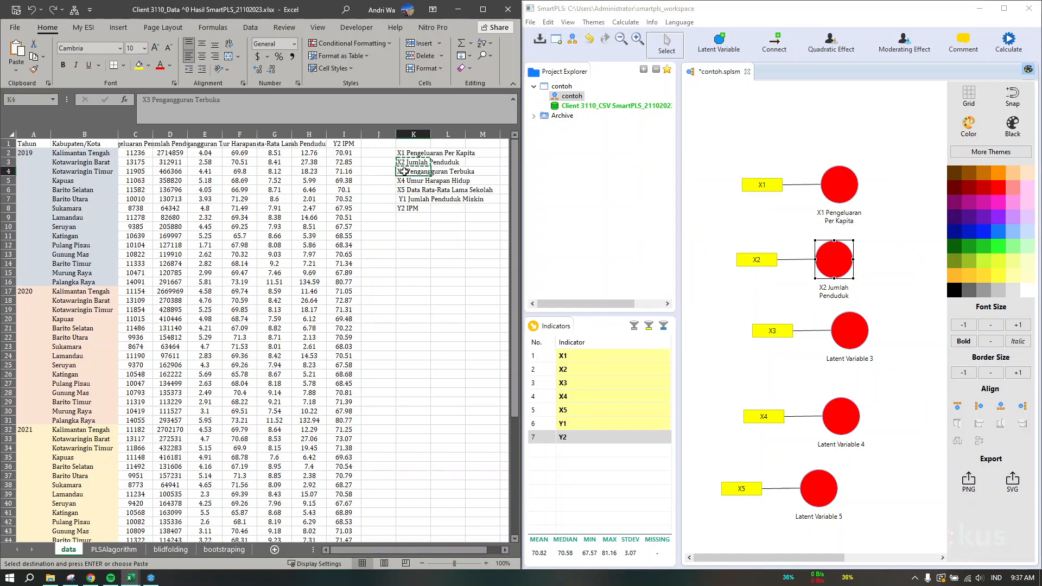
key("ctrl+c")
right_click(853, 336)
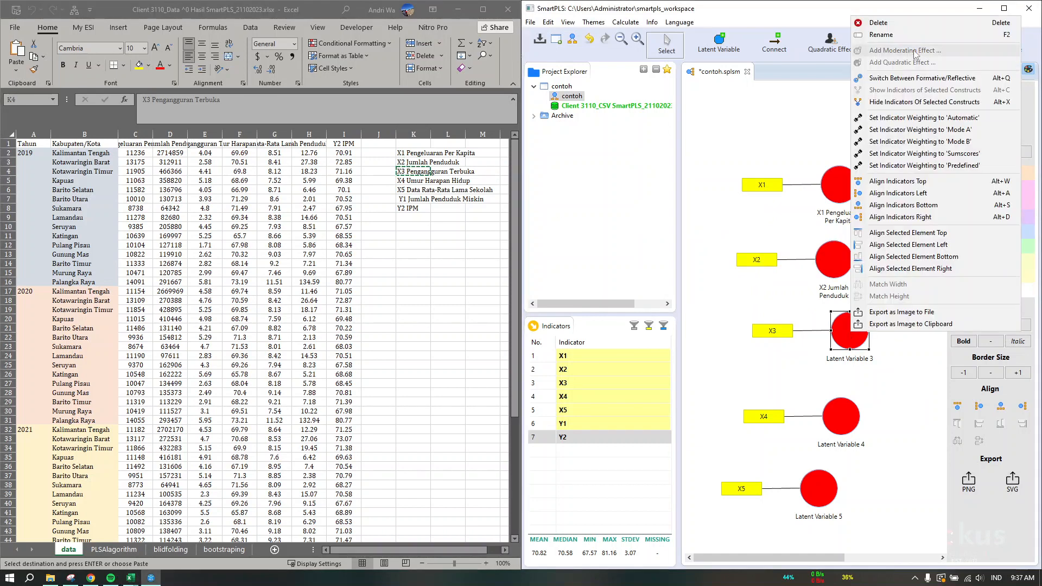
left_click(874, 35)
key("ctrl+v")
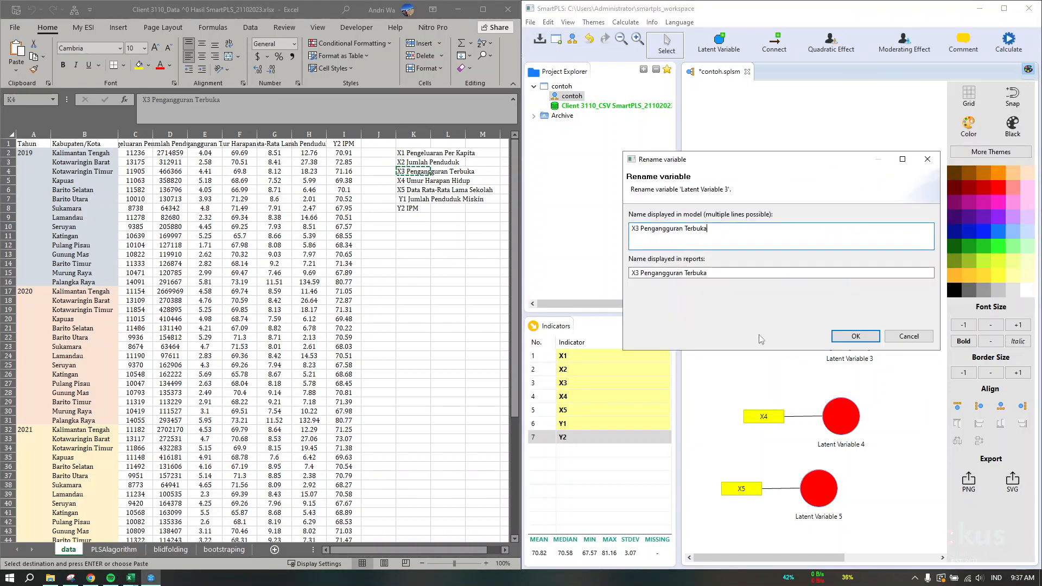
left_click(856, 338)
Rename Latent Variable 4 to "X4 Umur Harapan Hidup", copied from the workbook's variable list
left_click(413, 180)
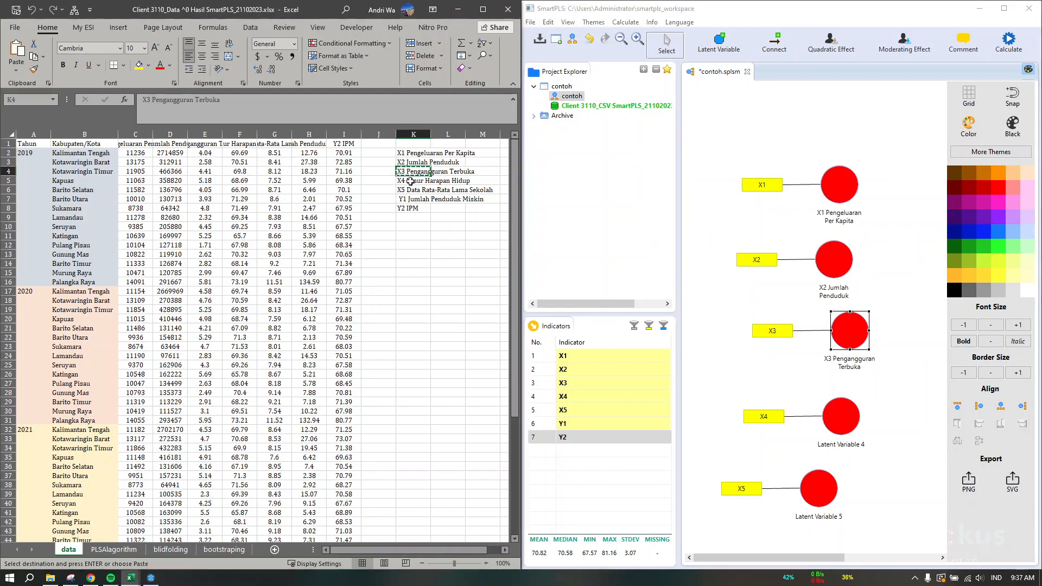
key("ctrl+c")
left_click(841, 418)
right_click(842, 424)
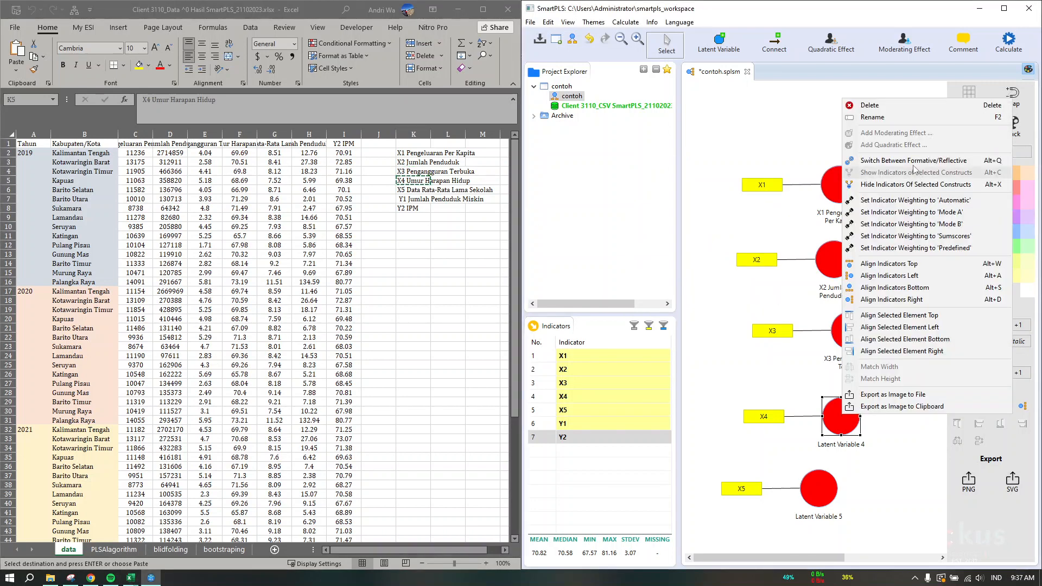
left_click(904, 119)
key("ctrl+v")
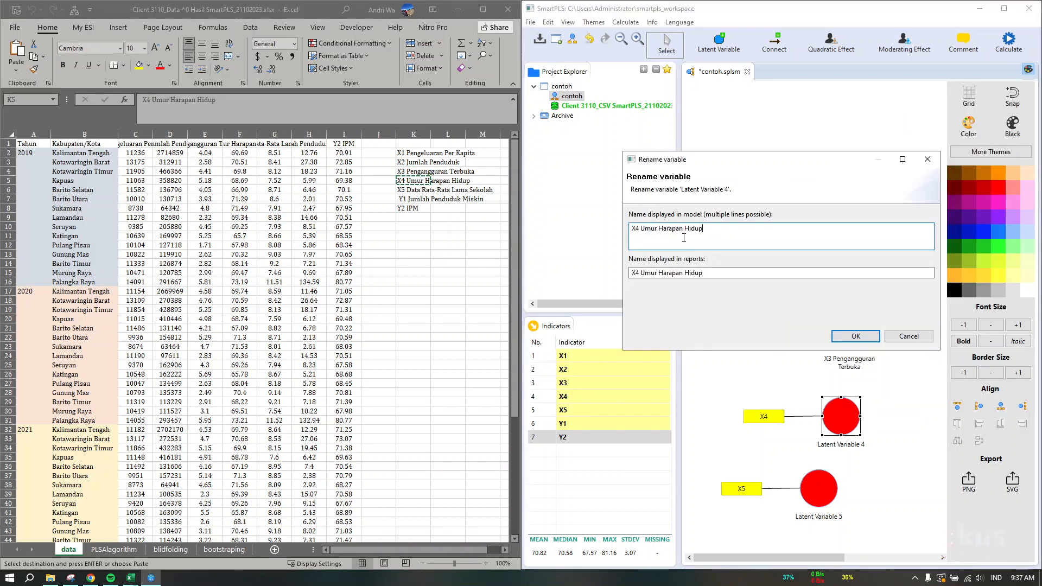
left_click(856, 337)
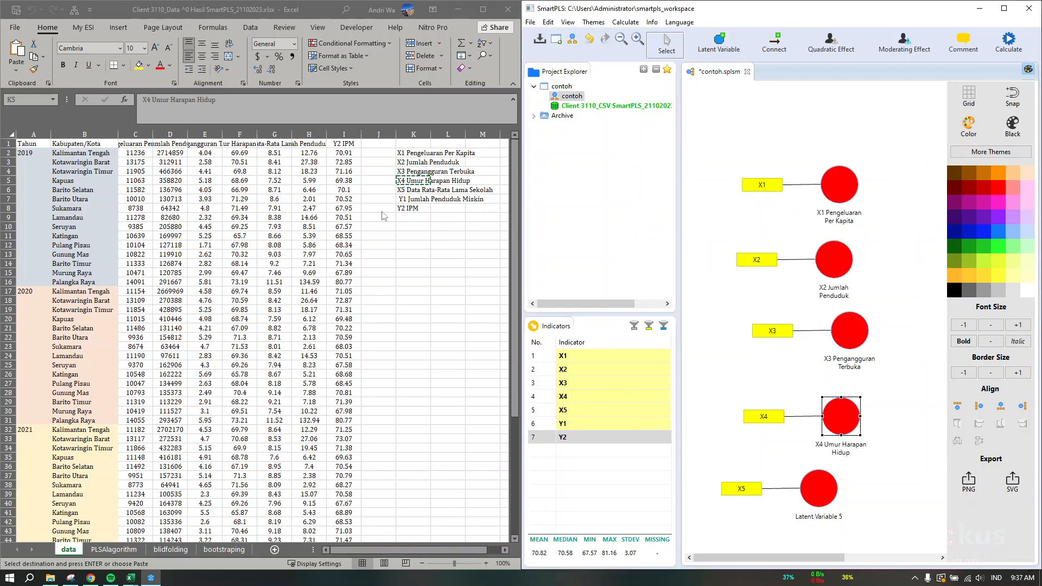
Rename Latent Variable 5 to "X5 Data Rata-Rata Lama Sekolah", copied from the workbook's variable list
left_click(419, 193)
left_click(420, 193)
key("ctrl+c")
left_click(815, 473)
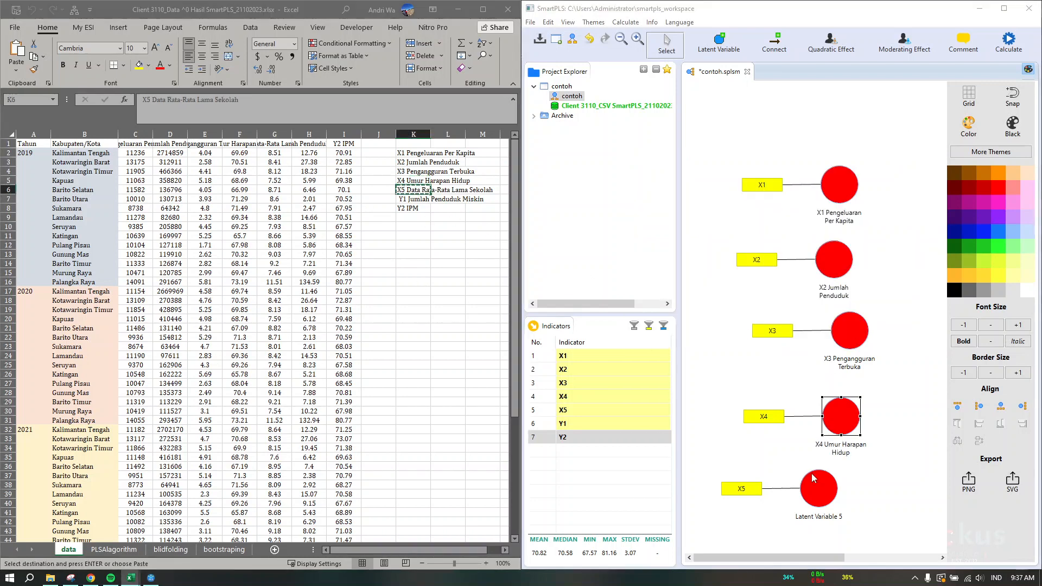
right_click(814, 478)
left_click(842, 177)
key("ctrl+v")
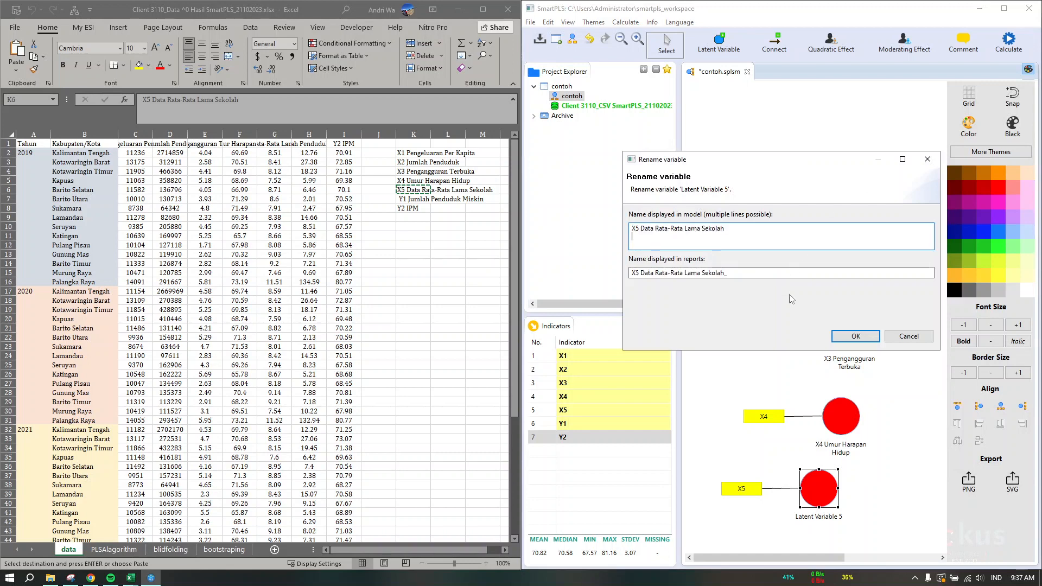
left_click(834, 338)
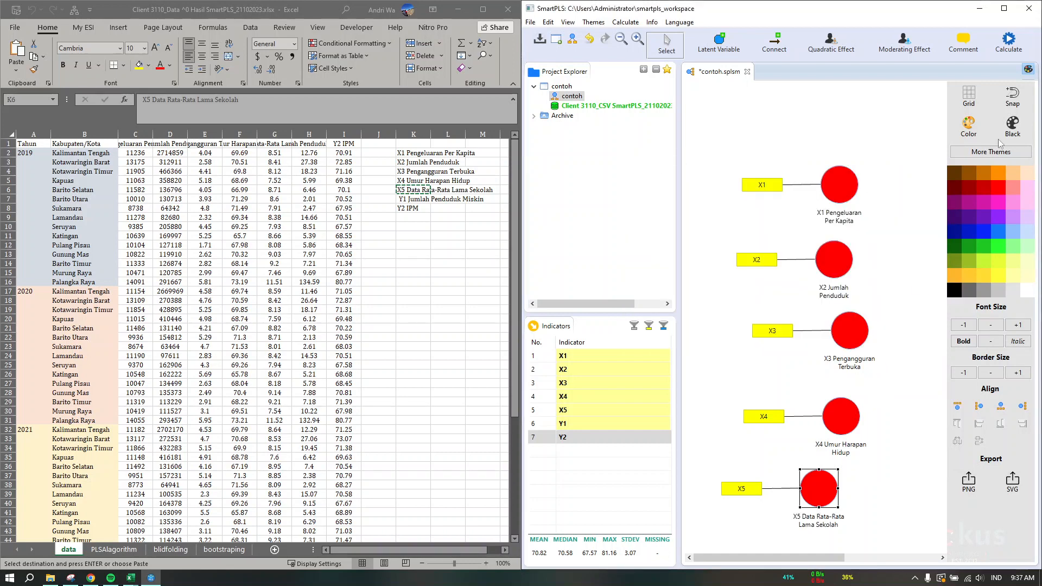
Hide the theme palette to widen the canvas and rename Latent Variable 6 to "Y1 Jumlah Penduduk Miskin" from the workbook's list
left_click(1028, 71)
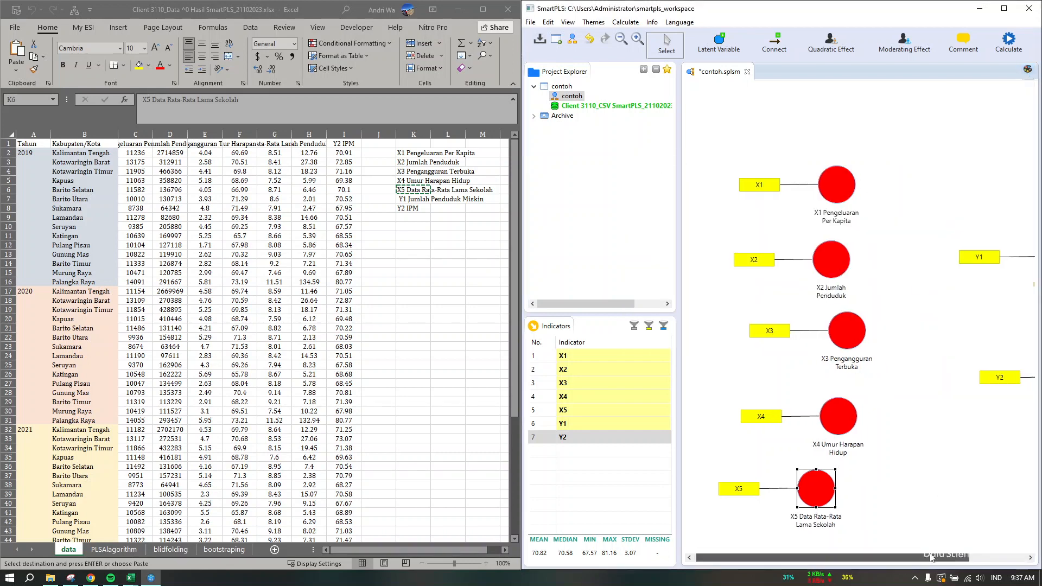
scroll(862, 435, "right", 3)
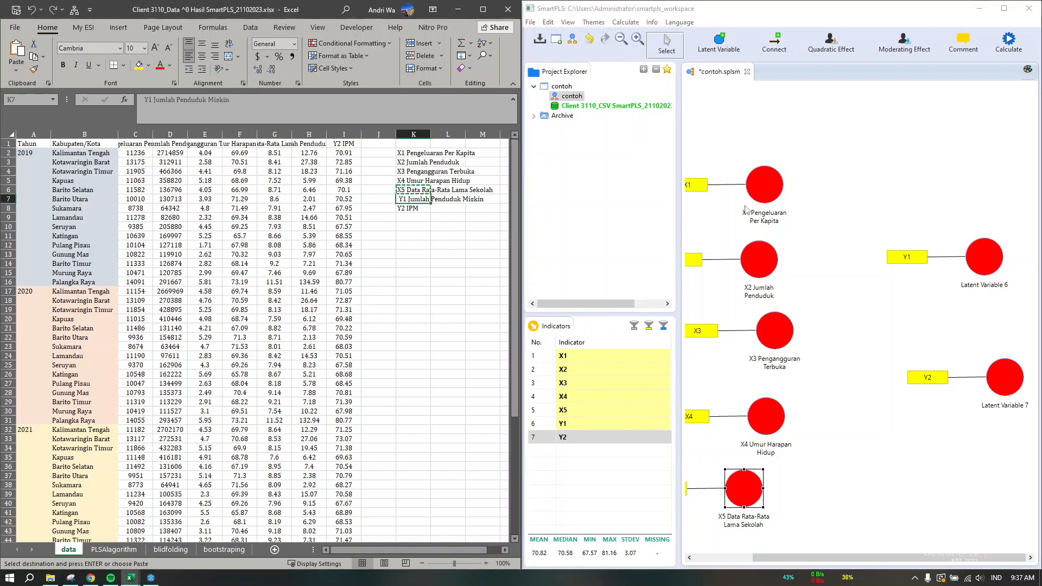
left_click(413, 199)
key("ctrl+c")
left_click(986, 256)
right_click(986, 257)
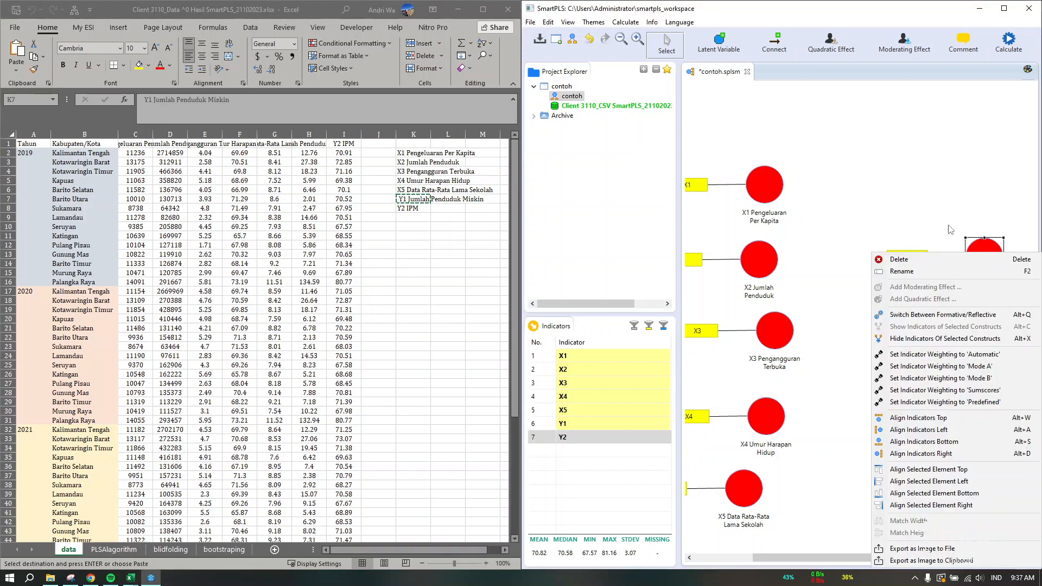
left_click(944, 272)
key("ctrl+v")
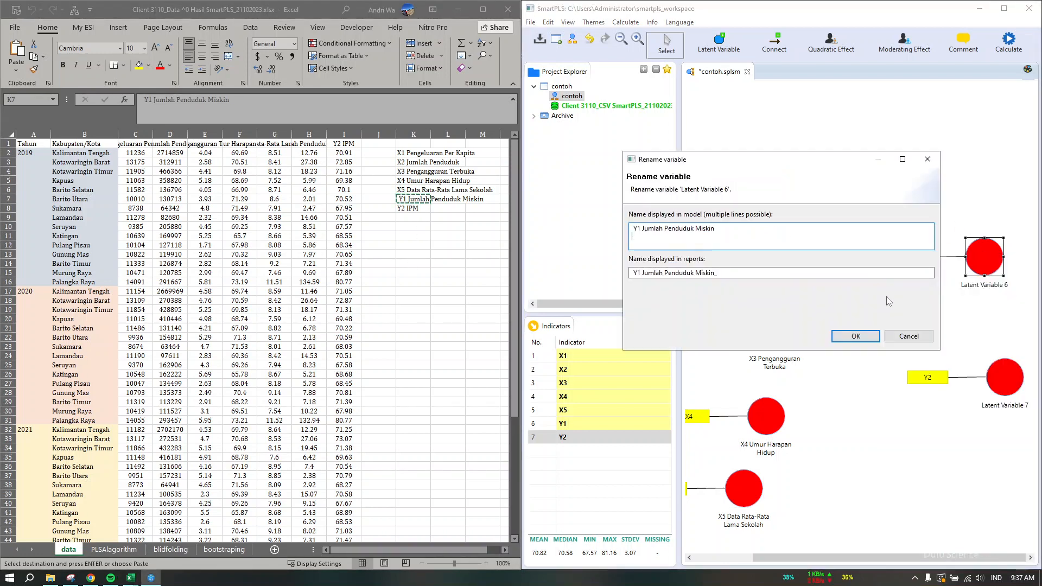
left_click(866, 337)
Rename Latent Variable 7 to "Y2 IPM", copying the name from the workbook's variable list
left_click(419, 208)
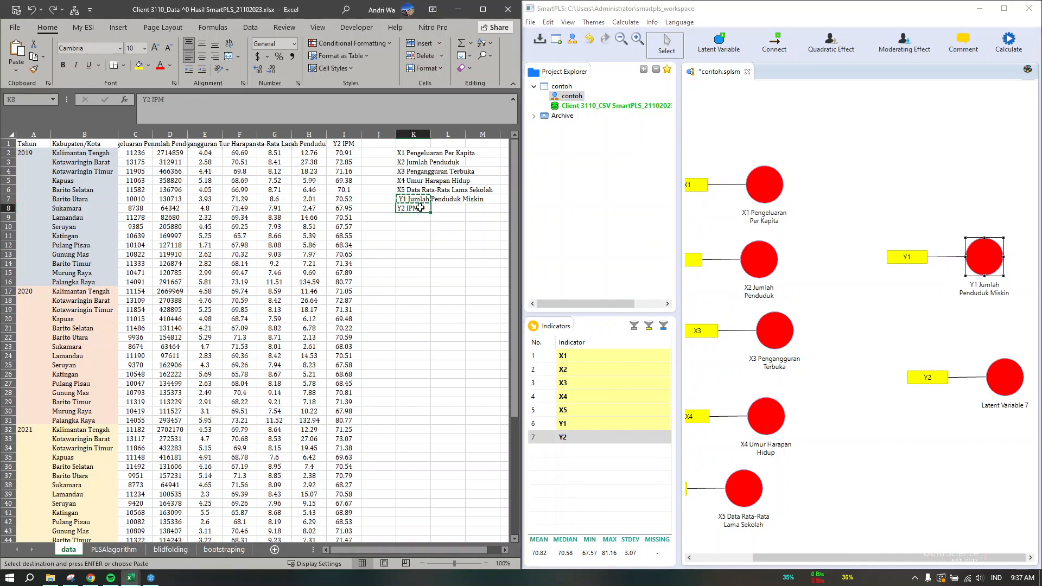
key("ctrl+c")
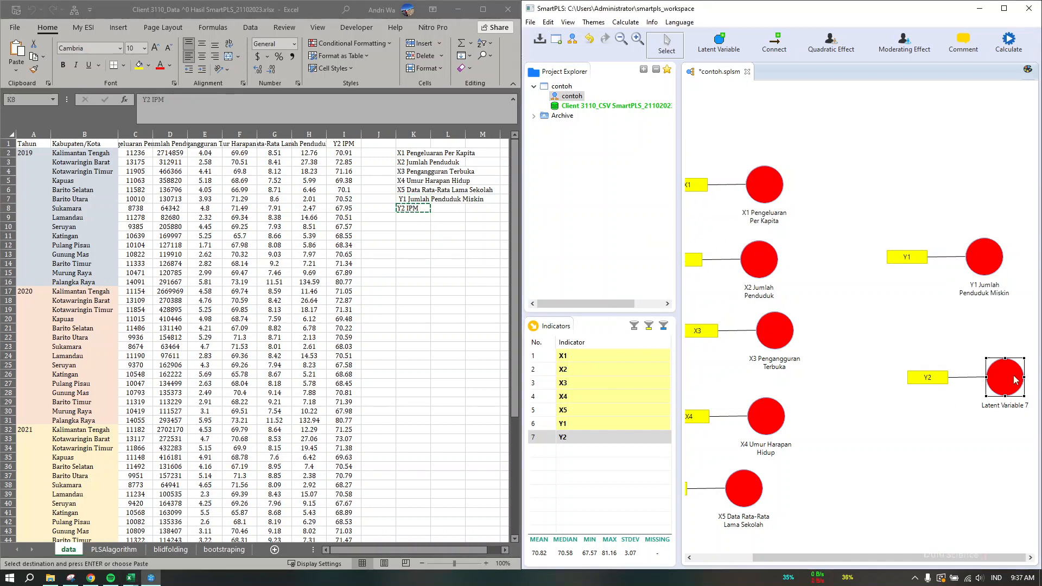
right_click(1024, 380)
left_click(904, 82)
key("ctrl+v")
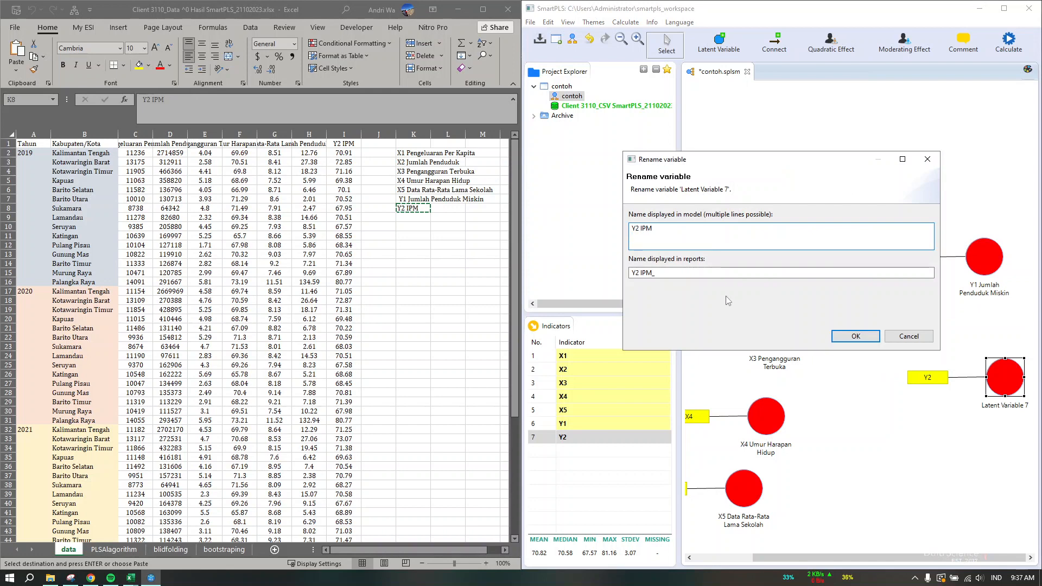
left_click(857, 336)
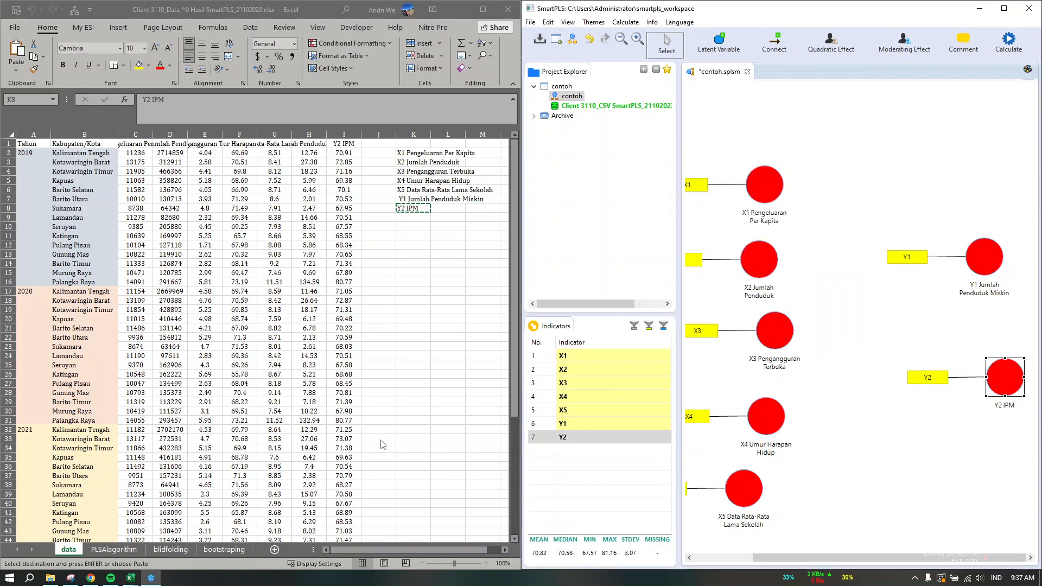
Show the reference path diagram on the workbook's PLSAlgorithm sheet and enlarge the picture for comparison
left_click(109, 553)
scroll(231, 467, "right", 3)
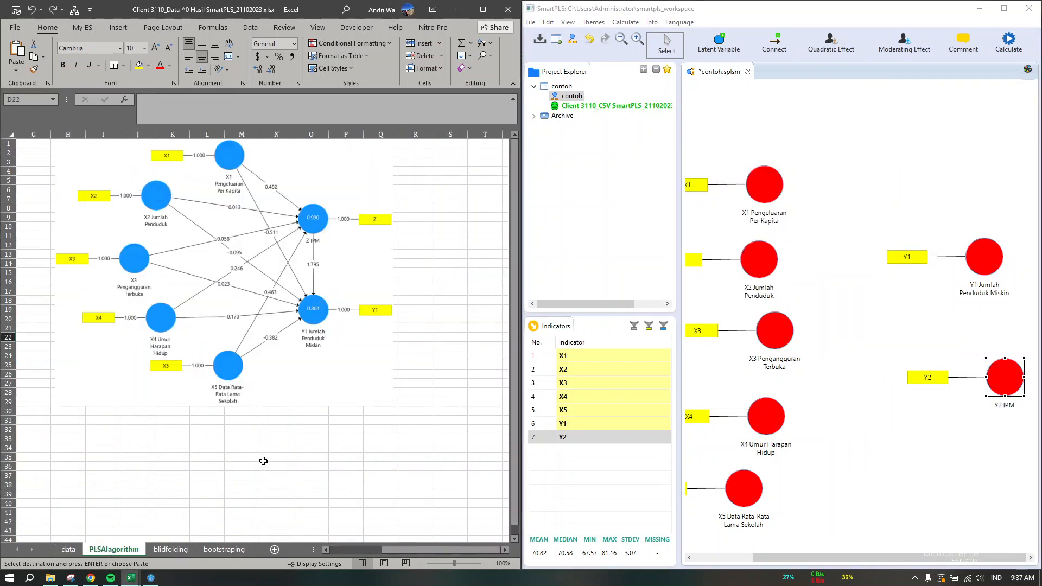
left_click_drag(282, 377, 294, 399)
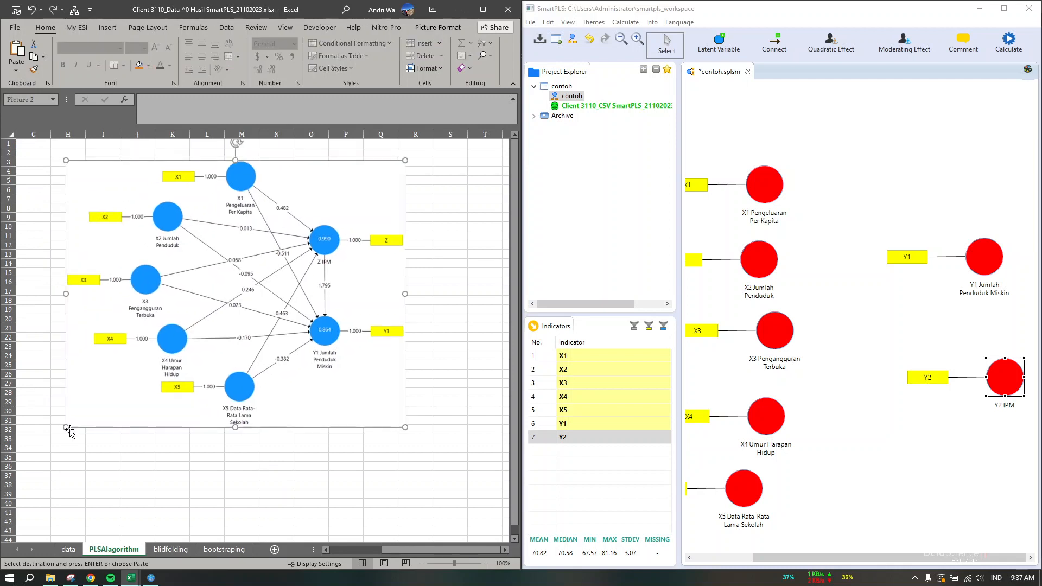
left_click_drag(60, 448, 52, 468)
left_click_drag(373, 441, 396, 448)
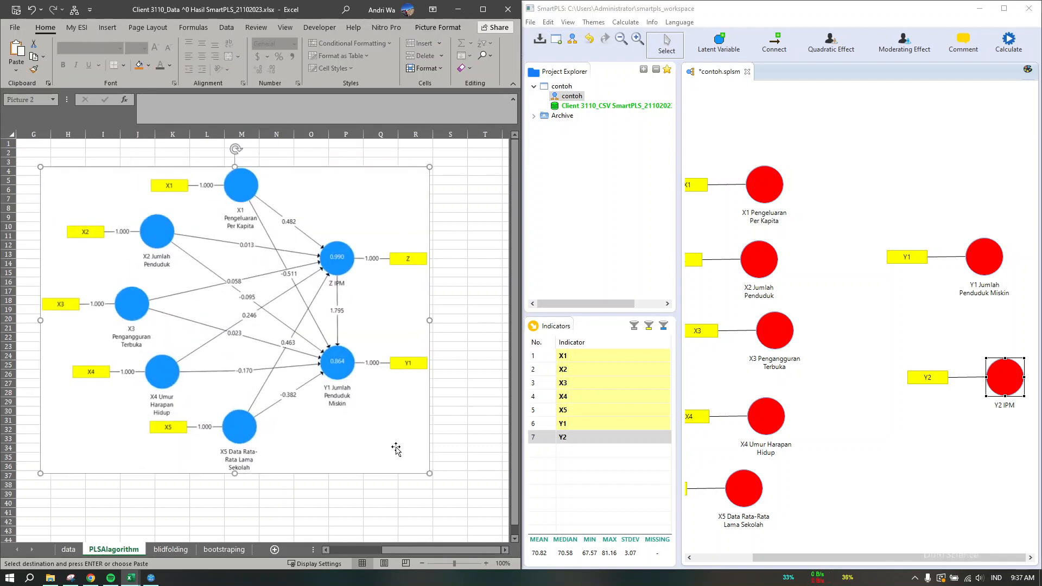
Rearrange the X1 to X5 latent variables into an arc like the reference diagram, with X3 farthest from the Y variables
left_click_drag(754, 497, 876, 499)
left_click_drag(762, 429, 788, 422)
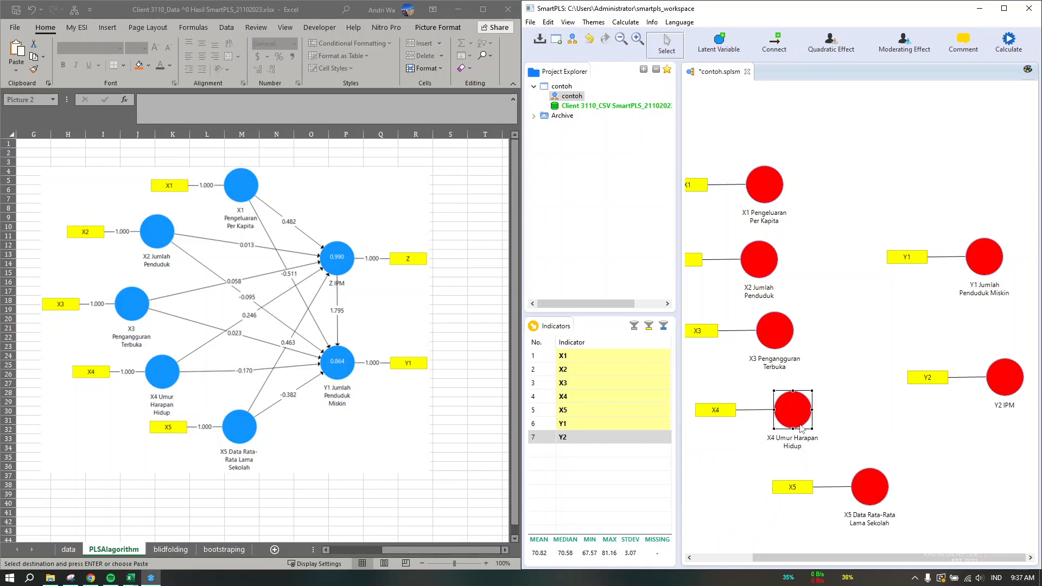
mouse_move(763, 331)
left_mouse_down()
mouse_move(784, 334)
mouse_move(761, 333)
left_mouse_up()
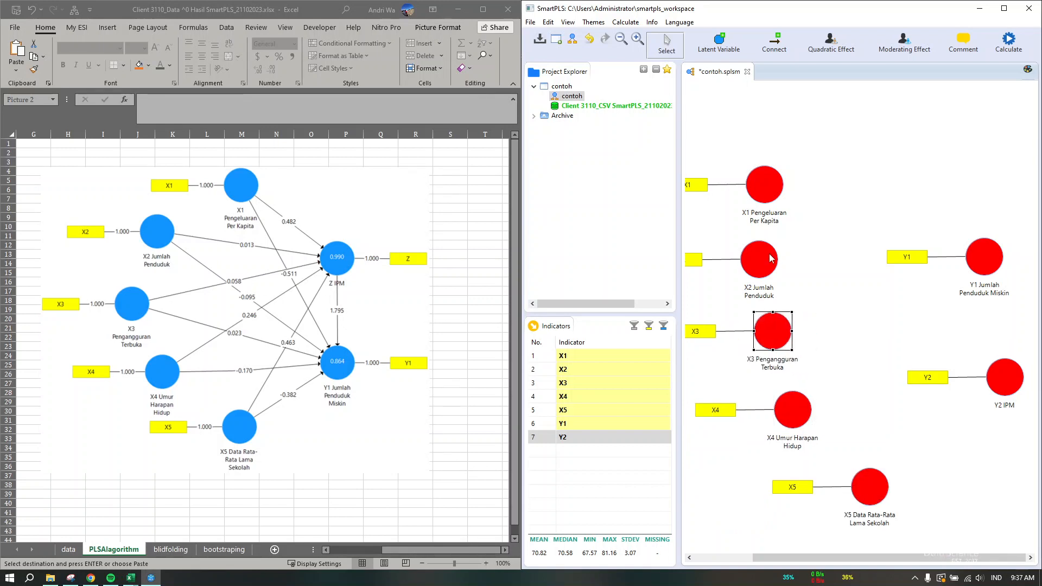
left_click_drag(770, 258, 828, 253)
left_click_drag(773, 194, 861, 194)
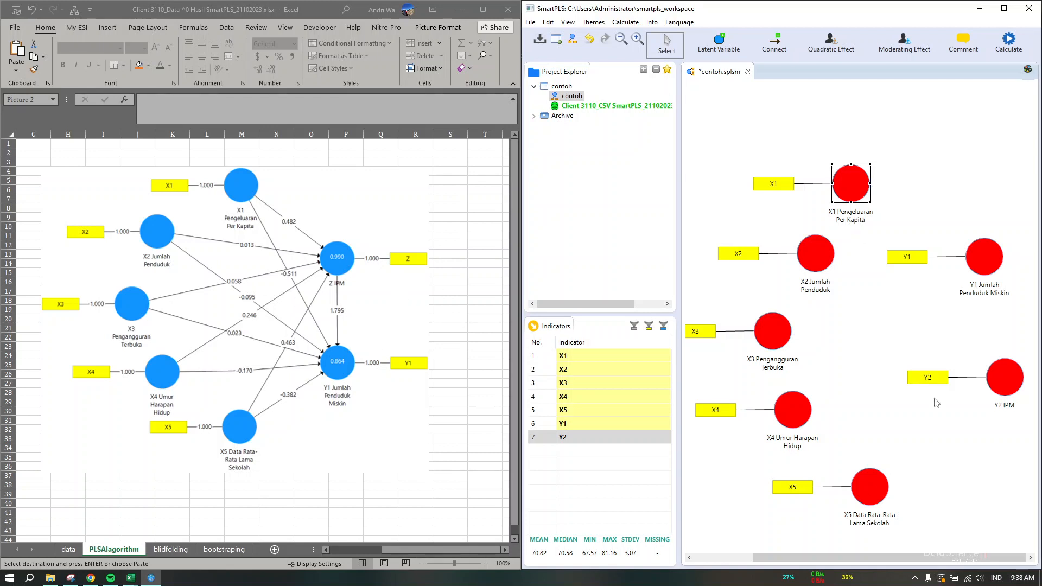
left_click_drag(880, 498, 887, 489)
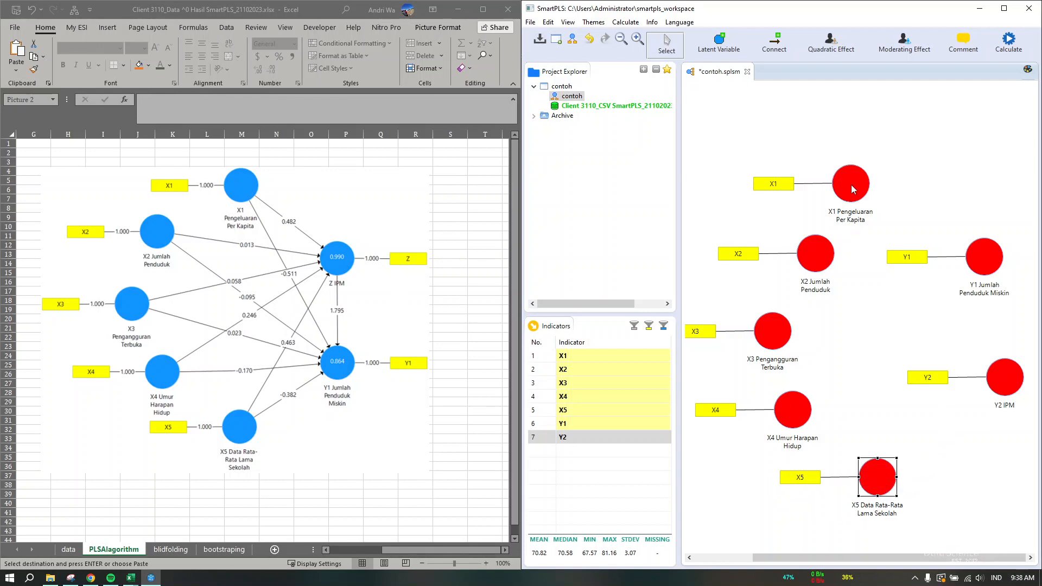
left_click_drag(853, 188, 869, 196)
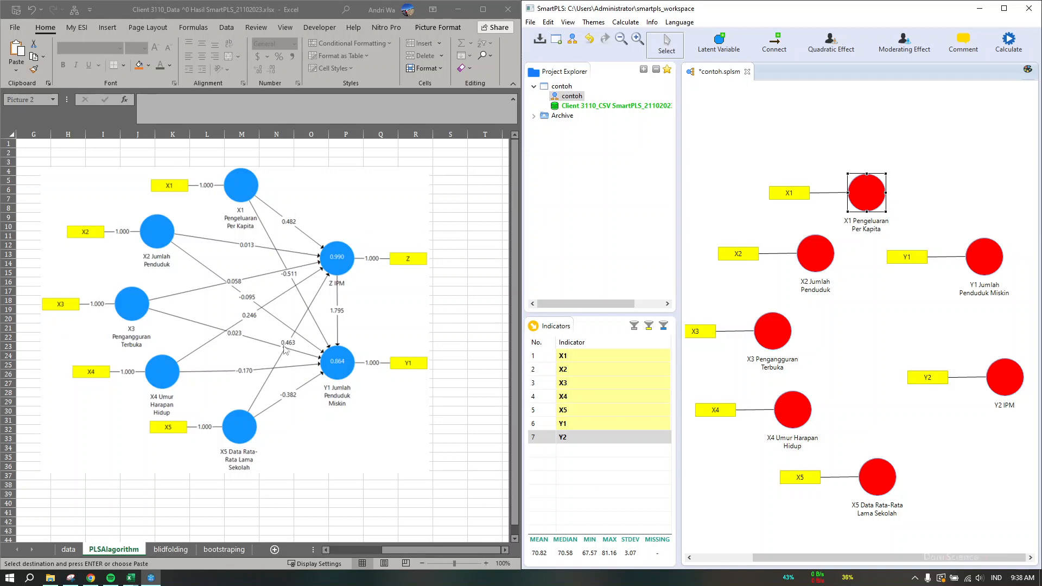
left_click_drag(872, 205, 881, 204)
Move the Y1 and Y2 latent variables into one vertical line, Y1 above Y2, and select Y1
left_click(979, 272)
left_click_drag(977, 269, 973, 293)
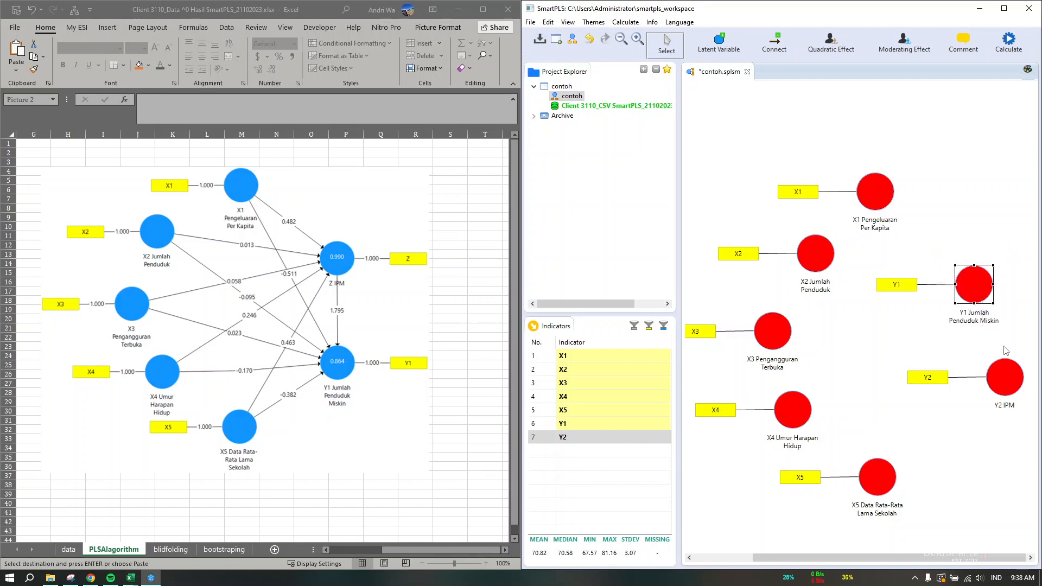
left_click_drag(1003, 380, 973, 391)
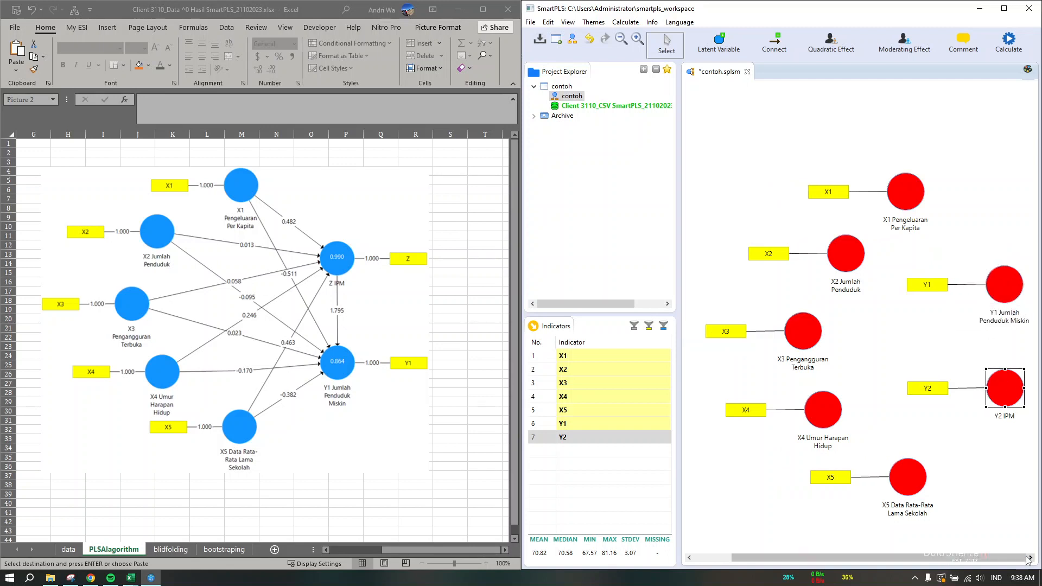
left_click(1002, 296)
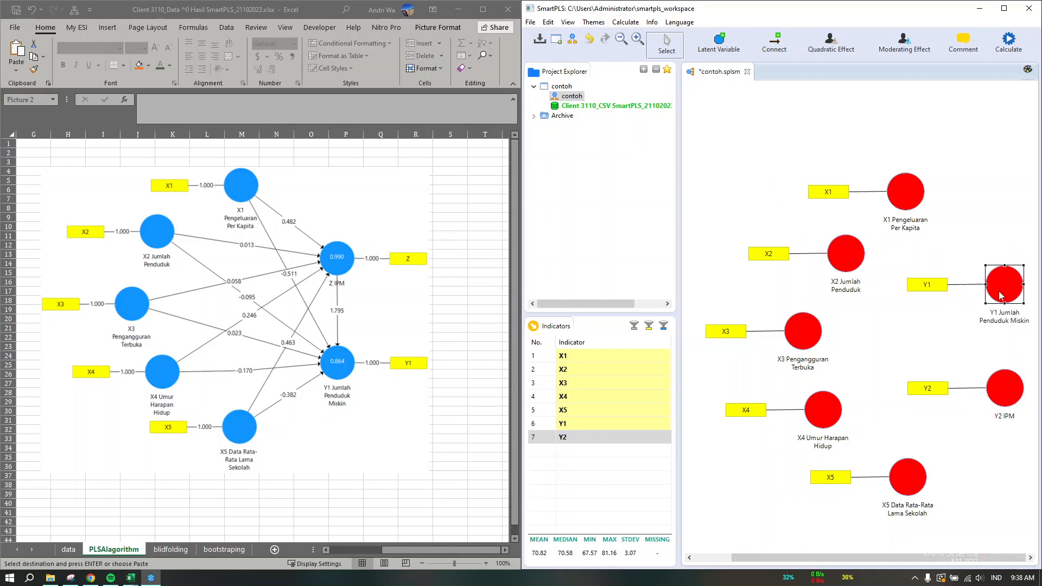
Align the indicators of Y1 Jumlah Penduduk Miskin and Y2 IPM right of their constructs, and shift both constructs slightly away from the X variables
left_click(1028, 71)
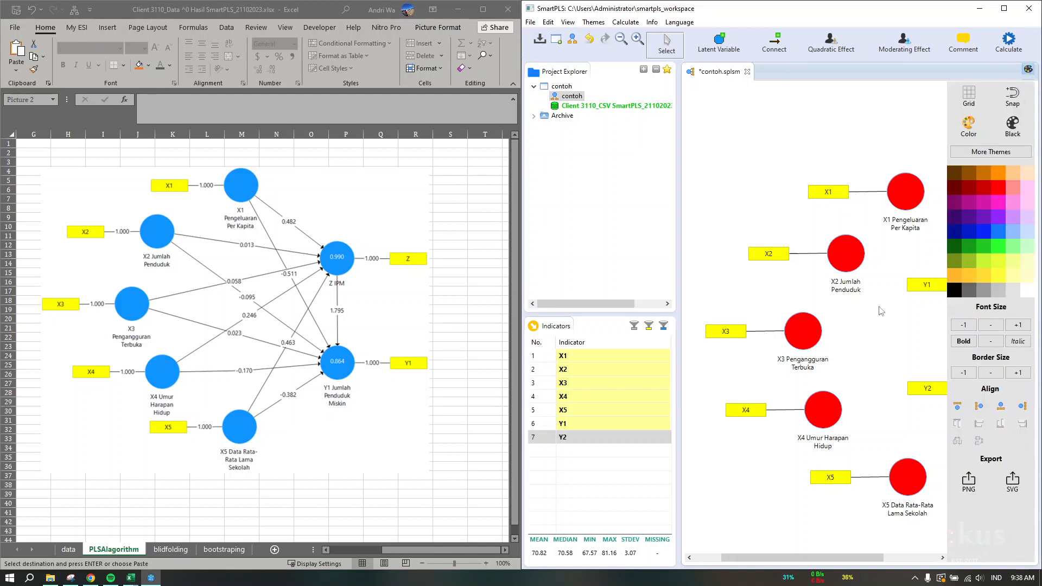
left_click(1004, 15)
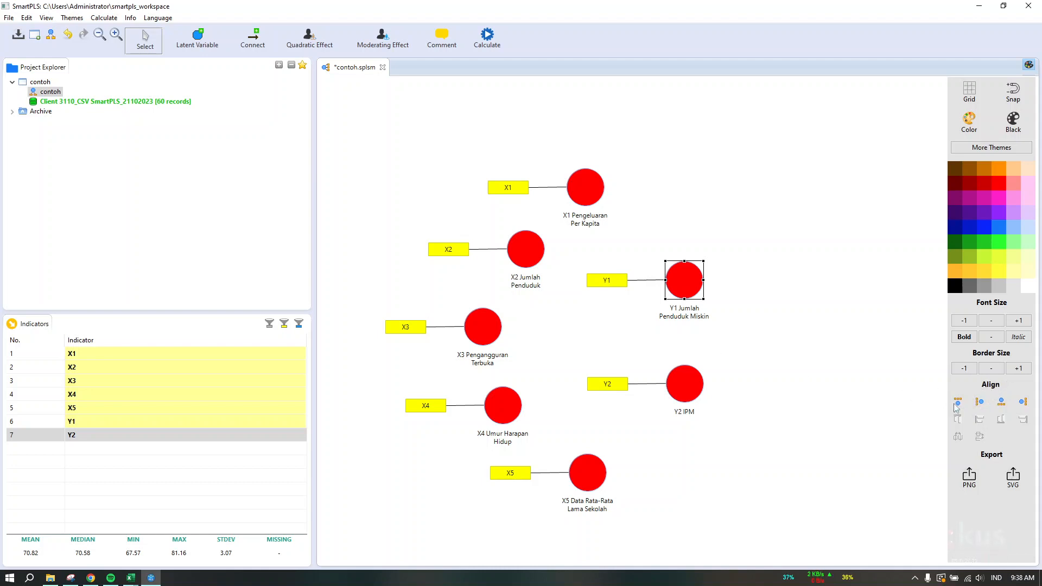
left_click(1024, 402)
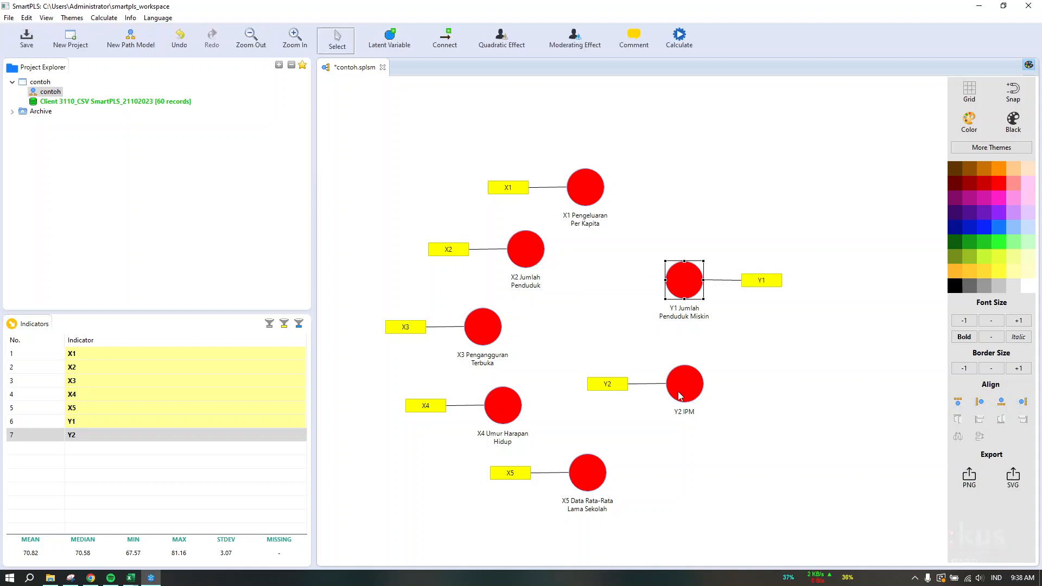
left_click(685, 390)
left_click(1024, 402)
left_click_drag(687, 383, 699, 384)
left_click_drag(690, 262, 704, 261)
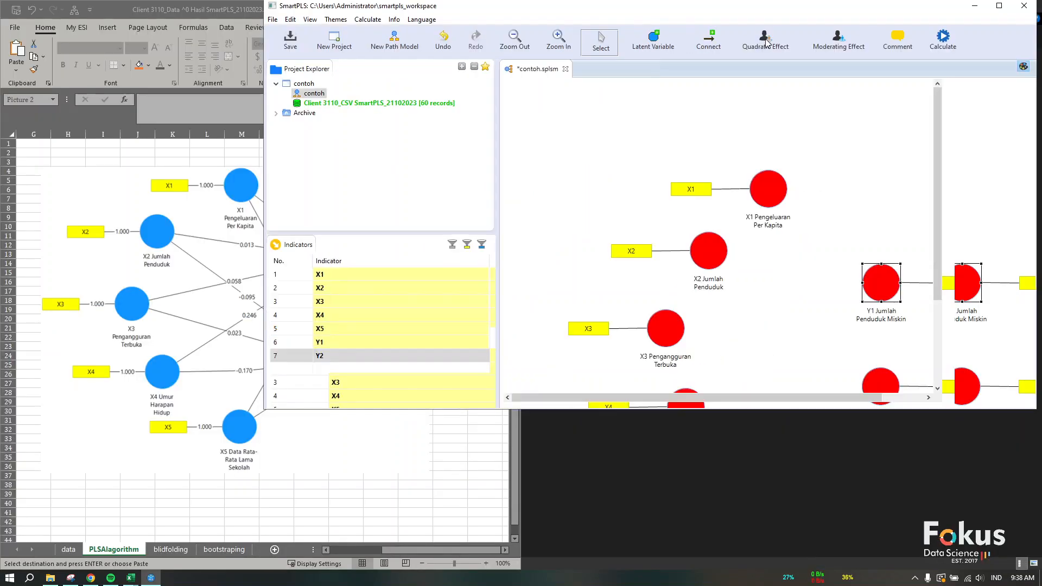
left_click_drag(906, 13, 820, 58)
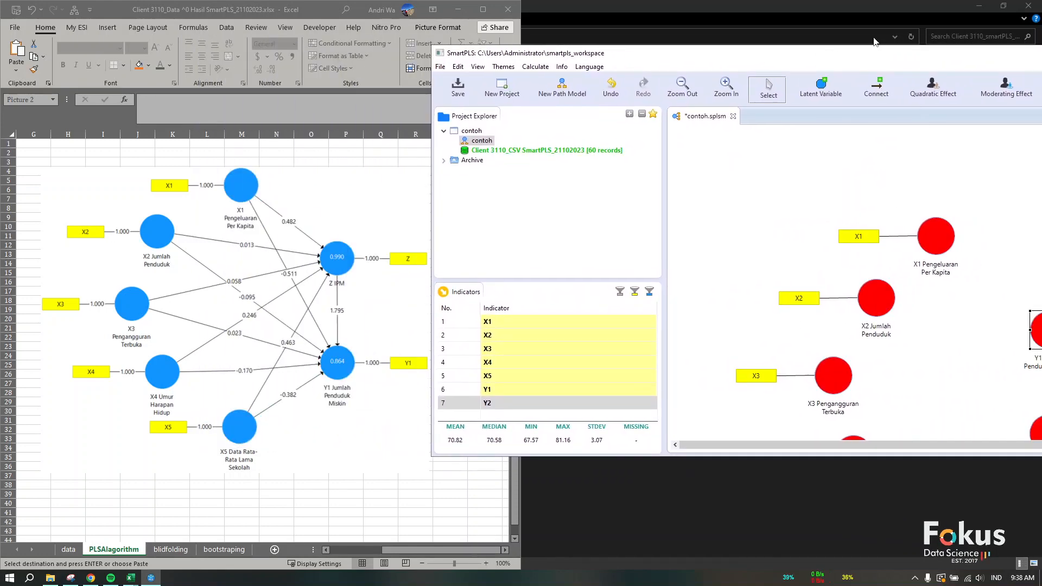
left_click(859, 14)
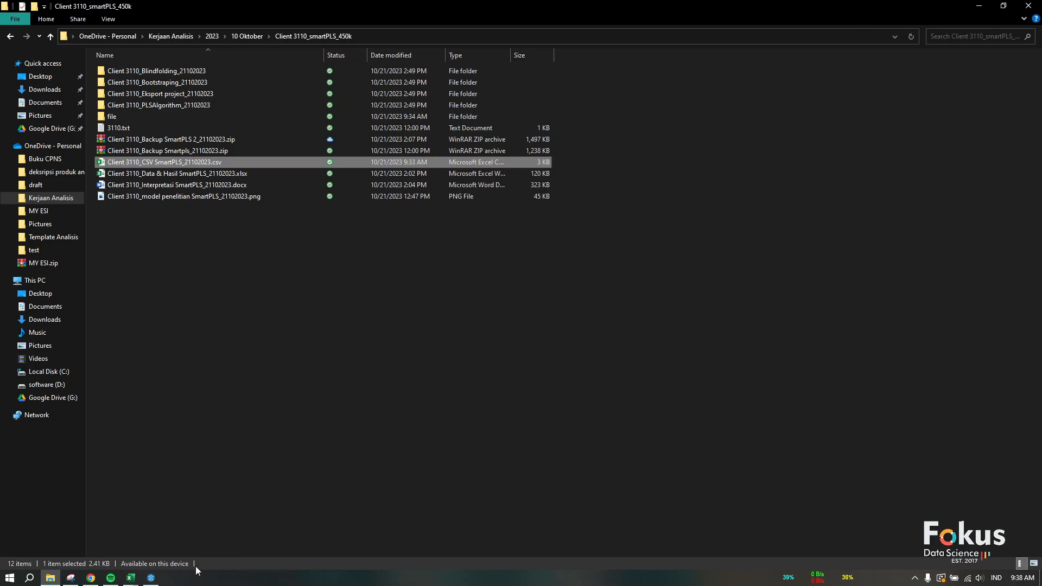
left_click(151, 577)
double_click(885, 54)
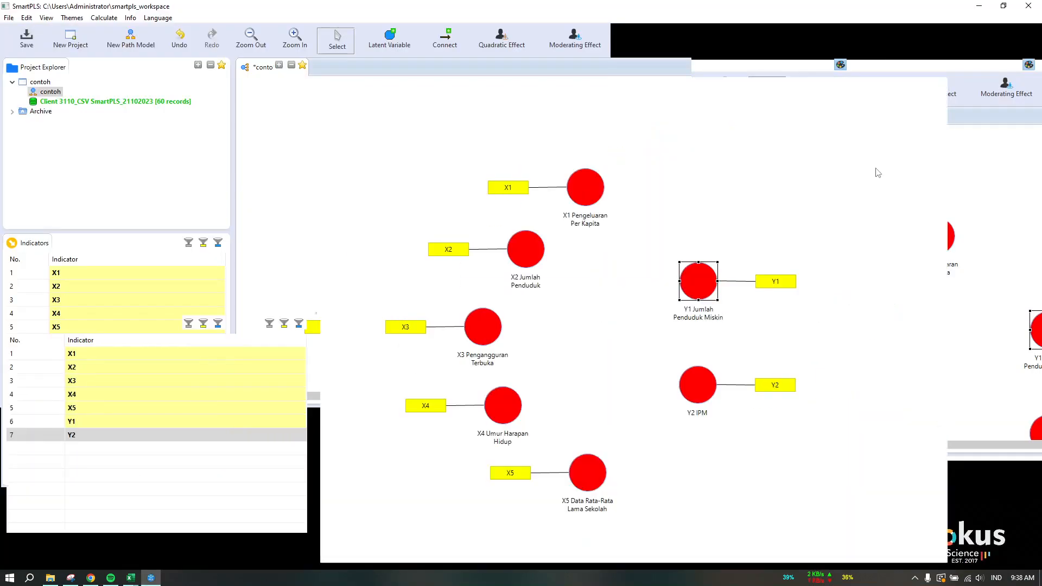
Swap the two dependent constructs so that Y2 IPM sits above Y1 Jumlah Penduduk Miskin
right_click(701, 292)
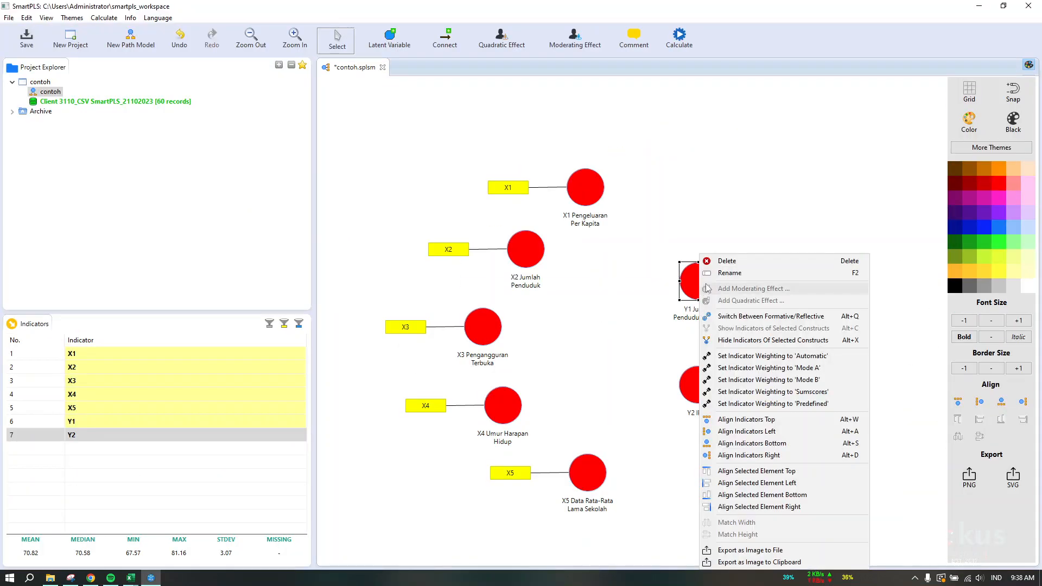
left_click(630, 395)
left_click(697, 389)
left_click_drag(696, 281, 701, 438)
left_click_drag(707, 295, 708, 295)
left_click_drag(701, 435, 700, 393)
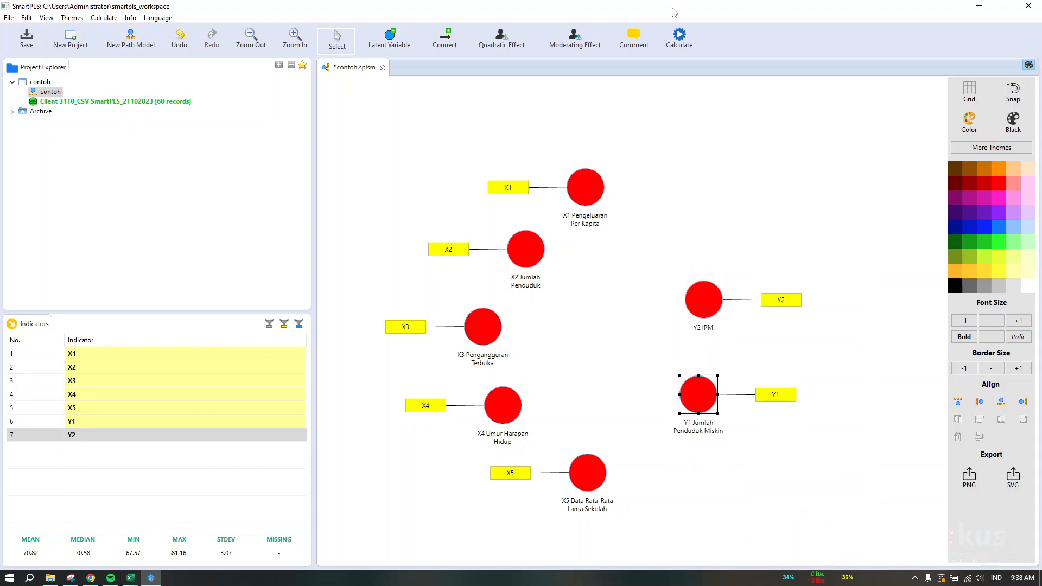
Place SmartPLS side by side with Excel and show the reference path diagram on the results workbook's PLSAlgorithm sheet
key("super+Right")
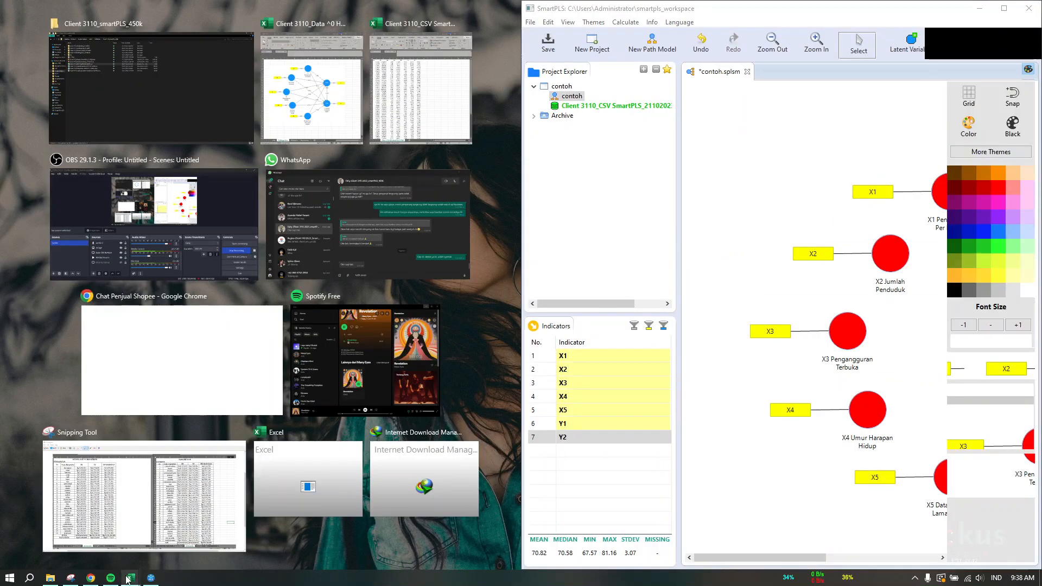
left_click(128, 580)
left_click(155, 543)
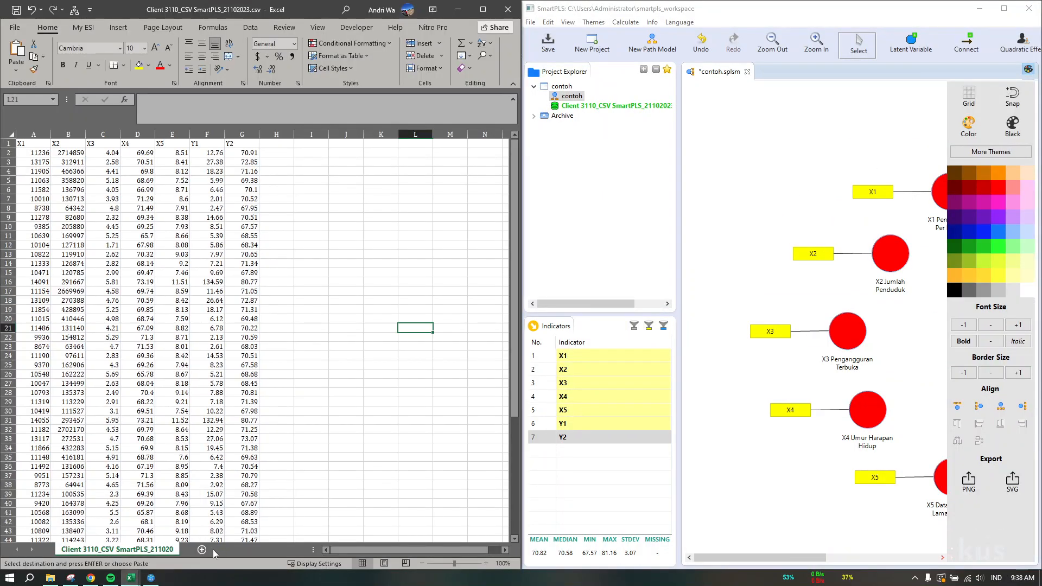
left_click(131, 577)
left_click(119, 547)
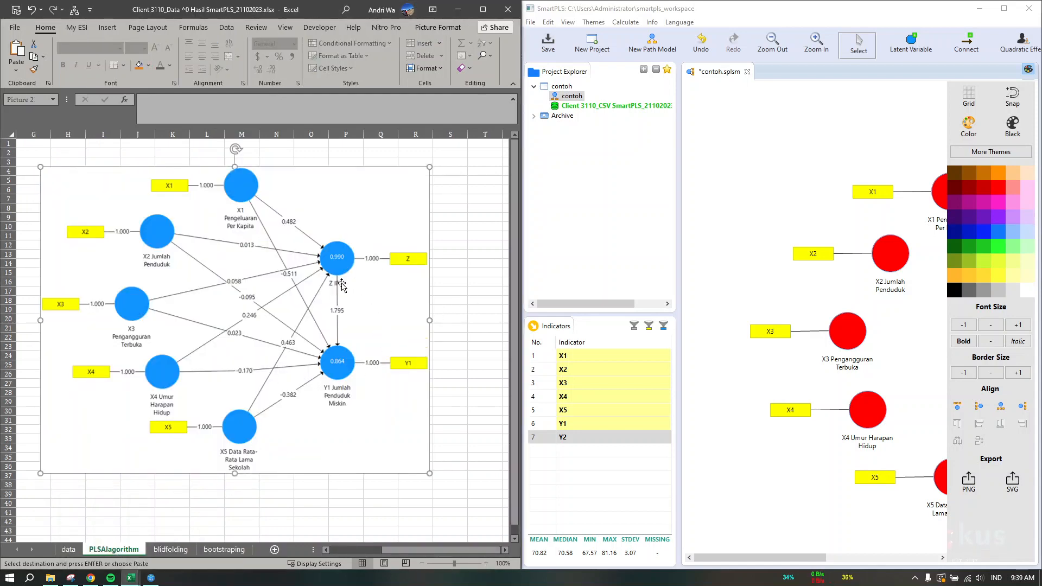
Rename the Y2 IPM latent variable to "Z IPM", matching the reference diagram
left_click_drag(816, 556, 913, 556)
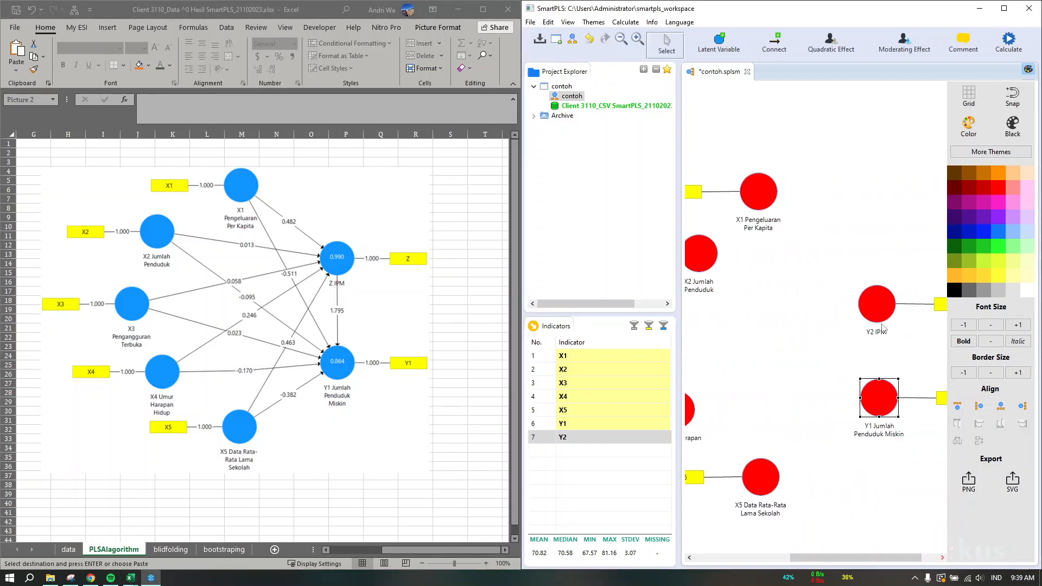
left_click(876, 304)
right_click(875, 304)
left_click(910, 274)
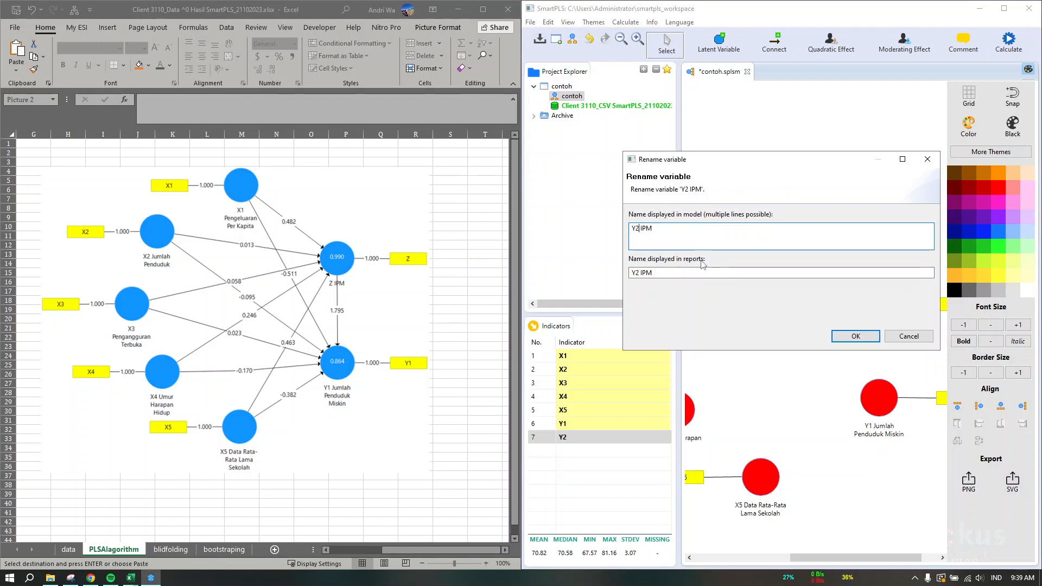
key("BackSpace")
key("BackSpace")
type("Z")
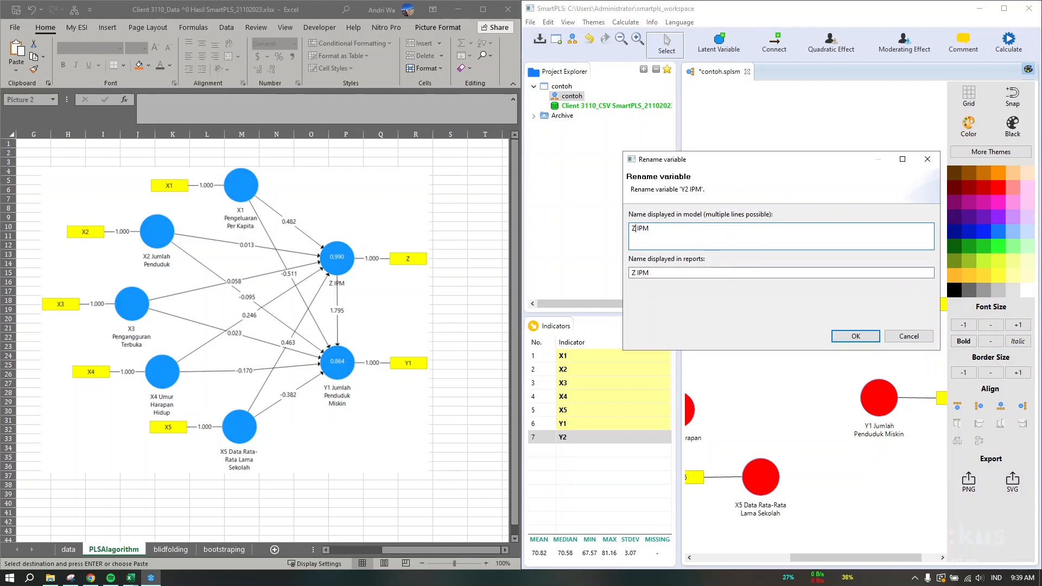
left_click(855, 336)
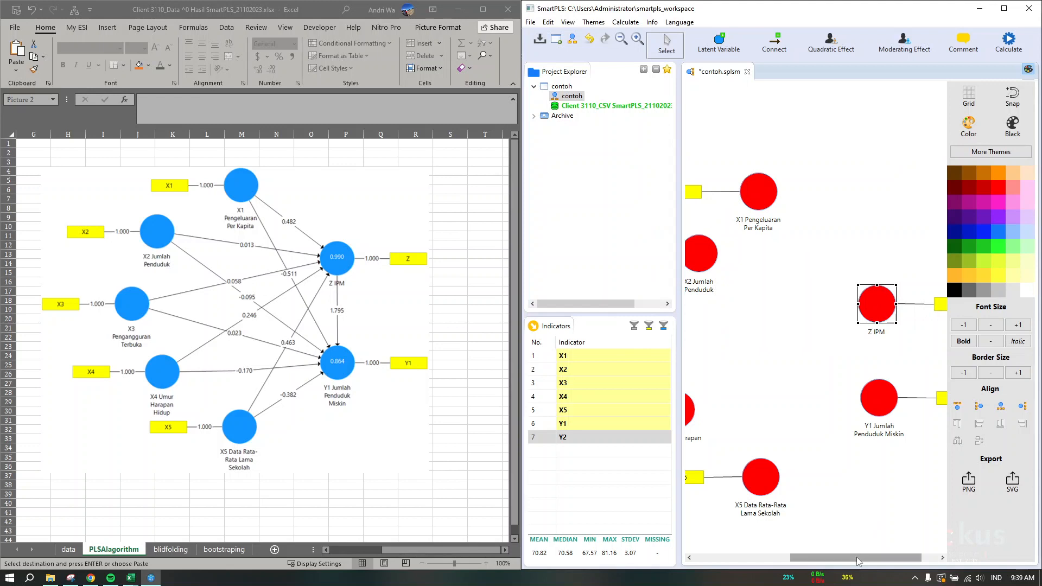
Connect each of the latent variables X1 to X5 to Z IPM with a path arrow
left_click_drag(859, 557, 834, 562)
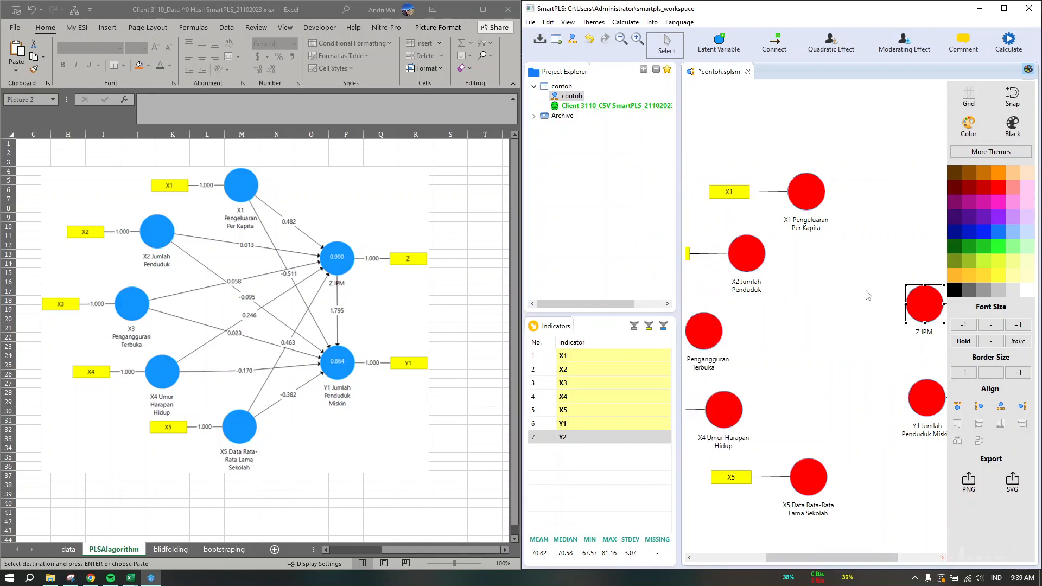
left_click(1005, 9)
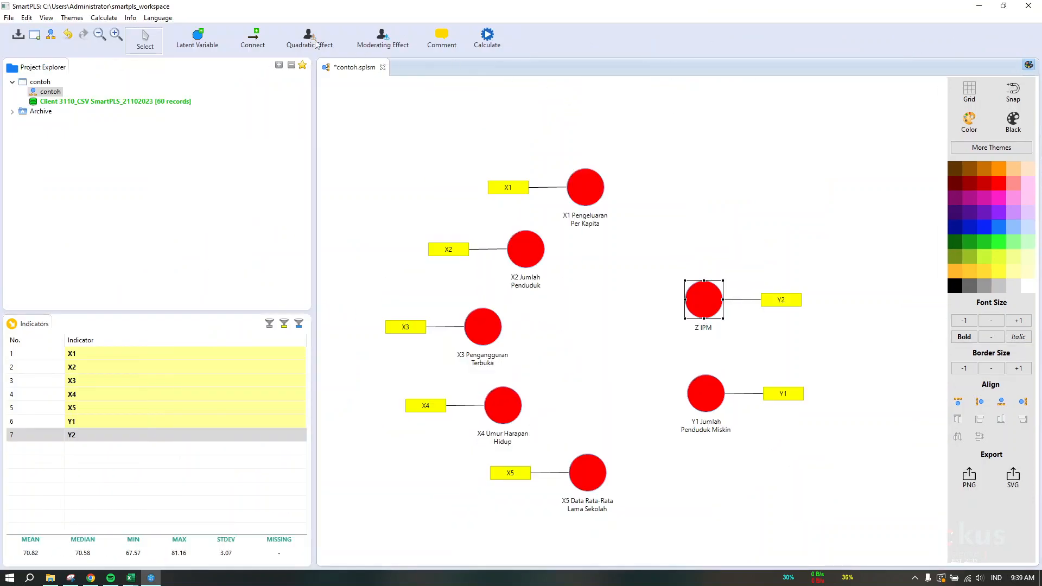
left_click(251, 41)
left_click(593, 194)
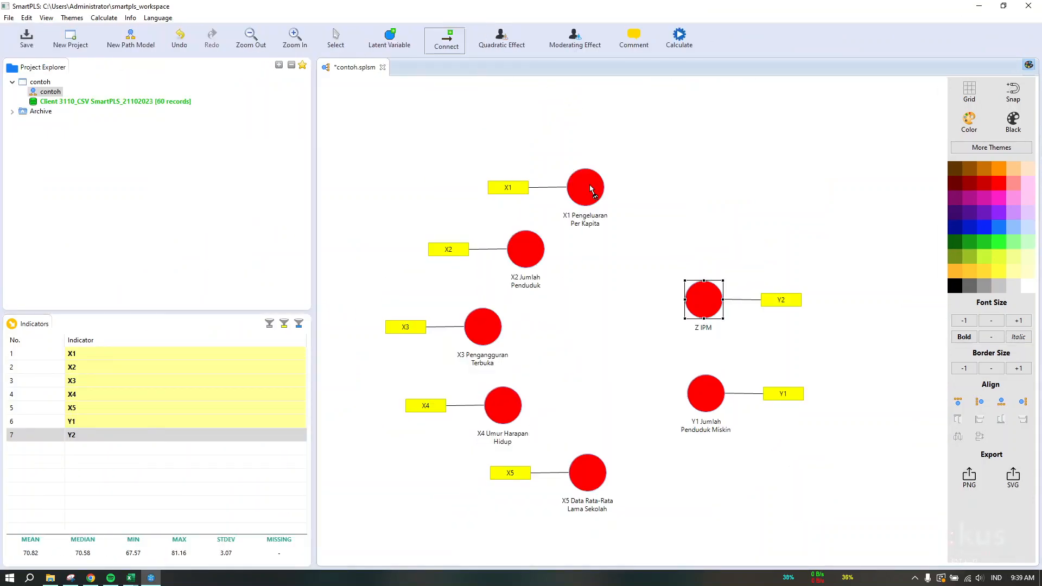
left_click(714, 302)
left_click(534, 268)
left_click(712, 307)
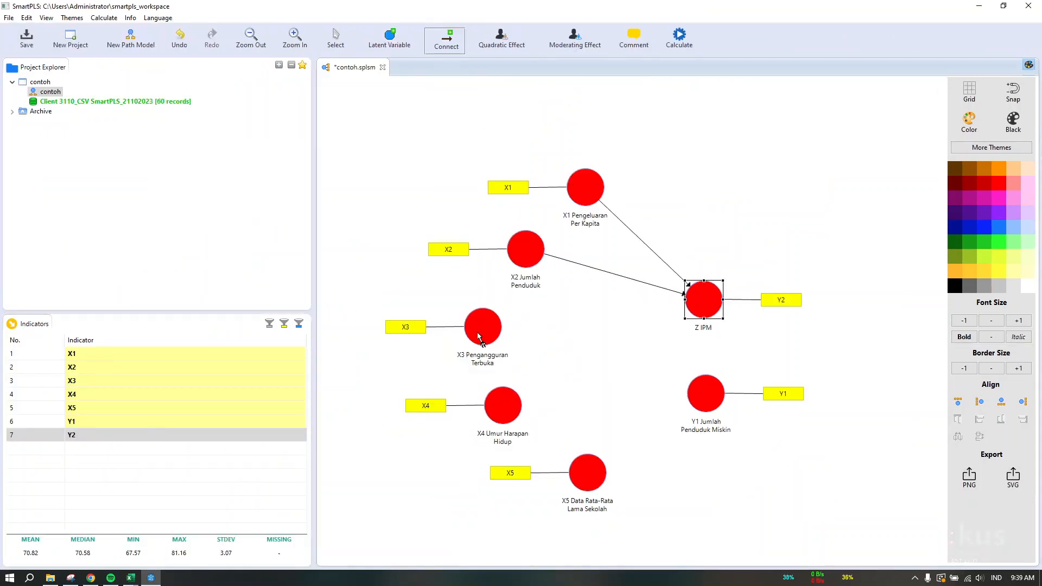
left_click(485, 341)
left_click(712, 309)
left_click(495, 410)
left_click(703, 310)
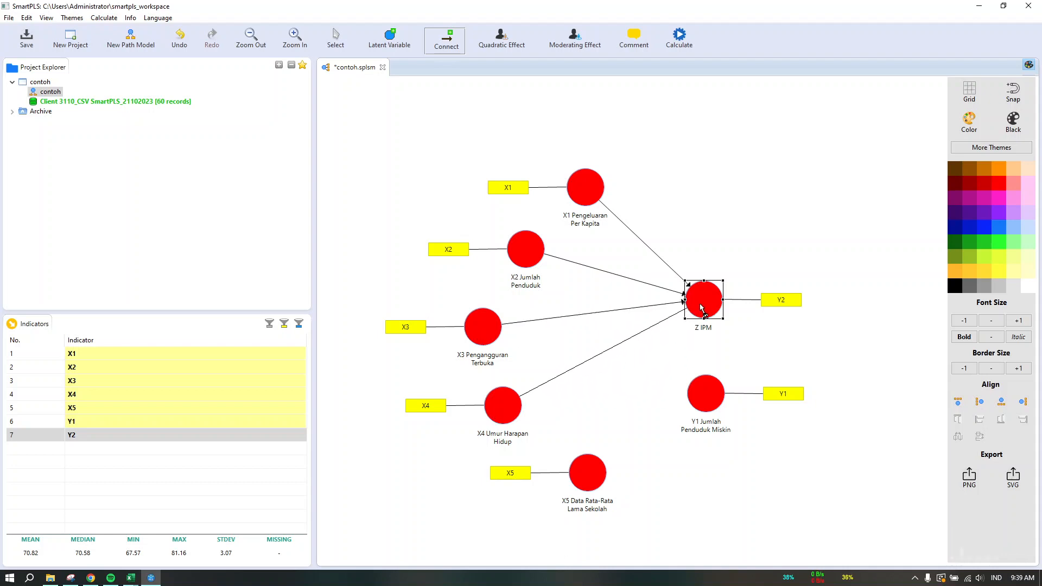
left_click(597, 480)
left_click(698, 326)
Connect each of the latent variables X1 to X5, and also Z IPM, to Y1 Jumlah Penduduk Miskin
left_click(596, 193)
left_click(695, 393)
left_click(532, 265)
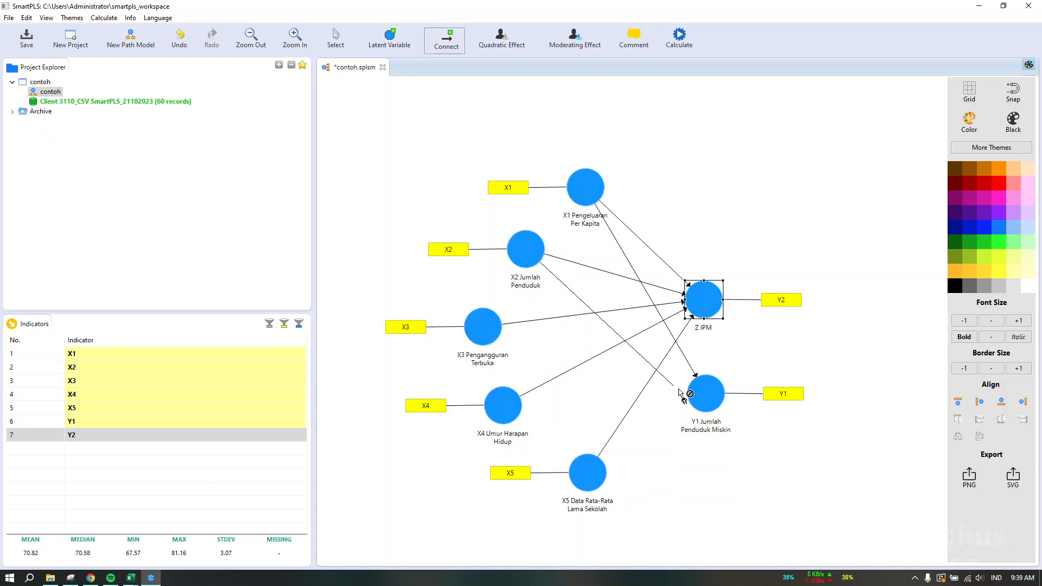
left_click(690, 392)
left_click(491, 344)
left_click(690, 389)
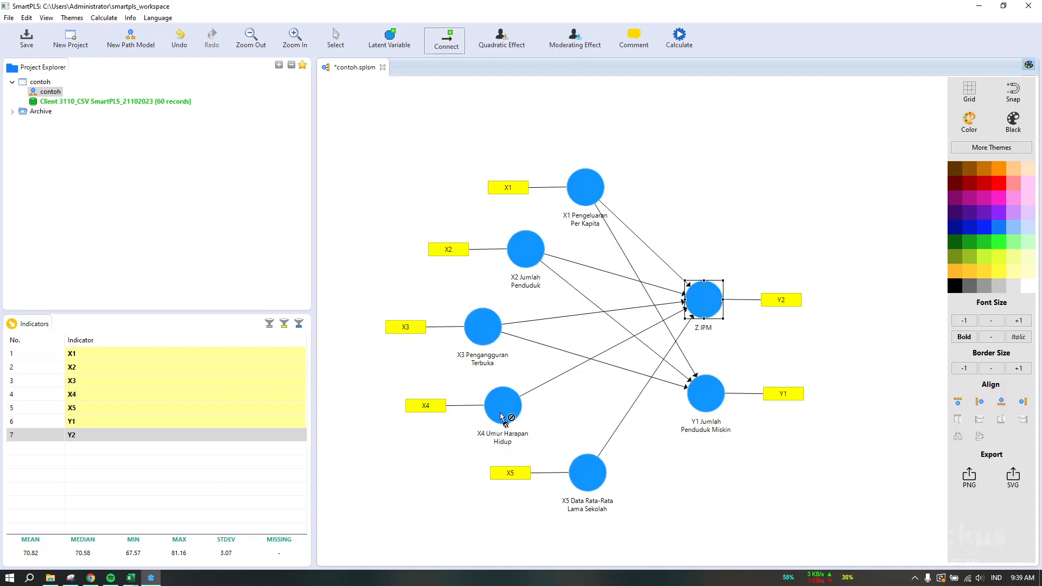
left_click(504, 416)
left_click(694, 410)
left_click(593, 479)
left_click(698, 413)
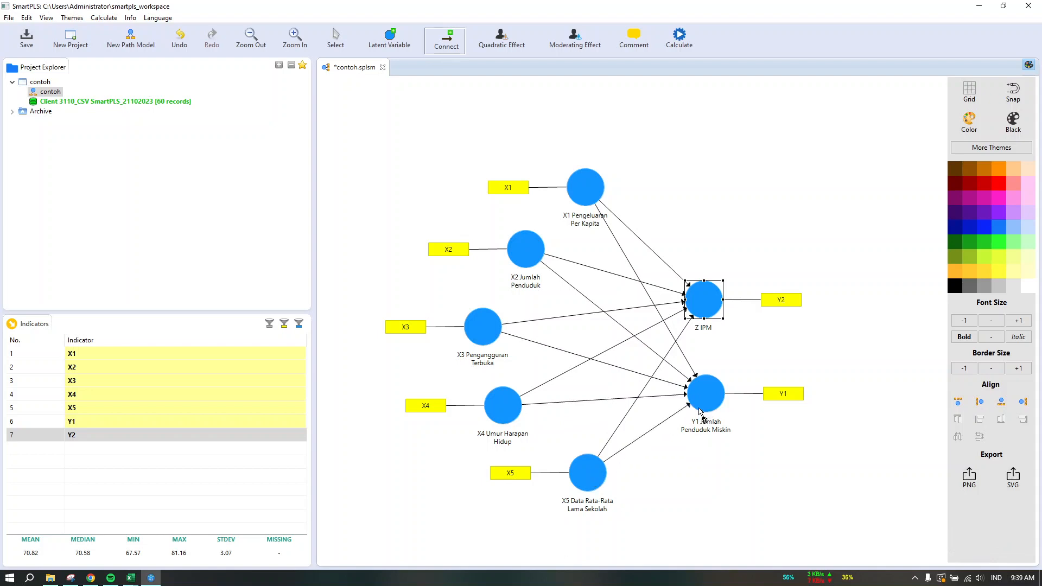
left_click(704, 308)
left_click(716, 386)
Space Z IPM and Y1 Jumlah Penduduk Miskin farther apart in one vertical line, saving the model along the way
left_click(336, 36)
left_click_drag(711, 296, 720, 282)
left_click_drag(706, 392, 717, 395)
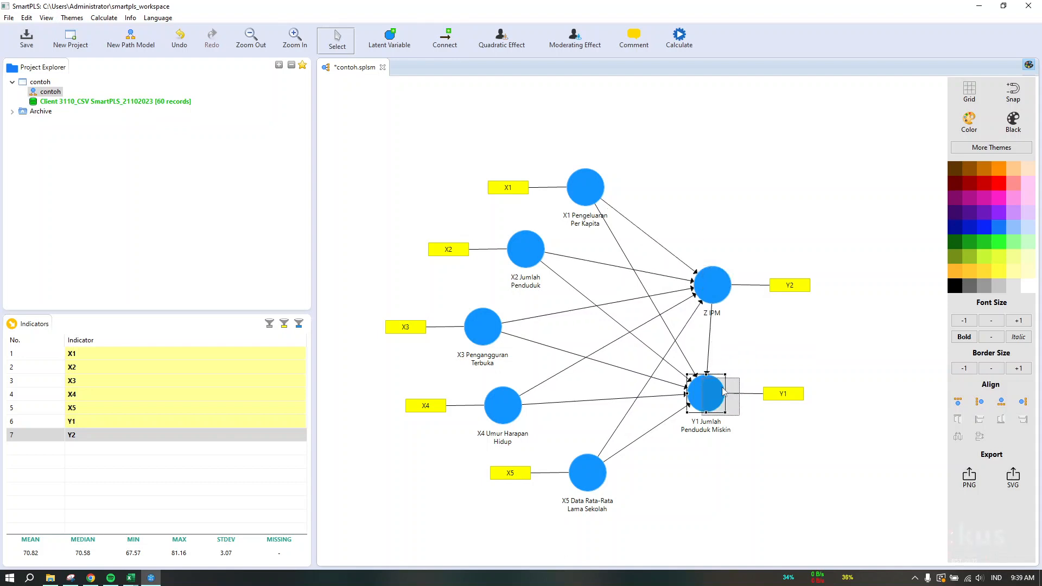
left_click_drag(718, 296, 730, 293)
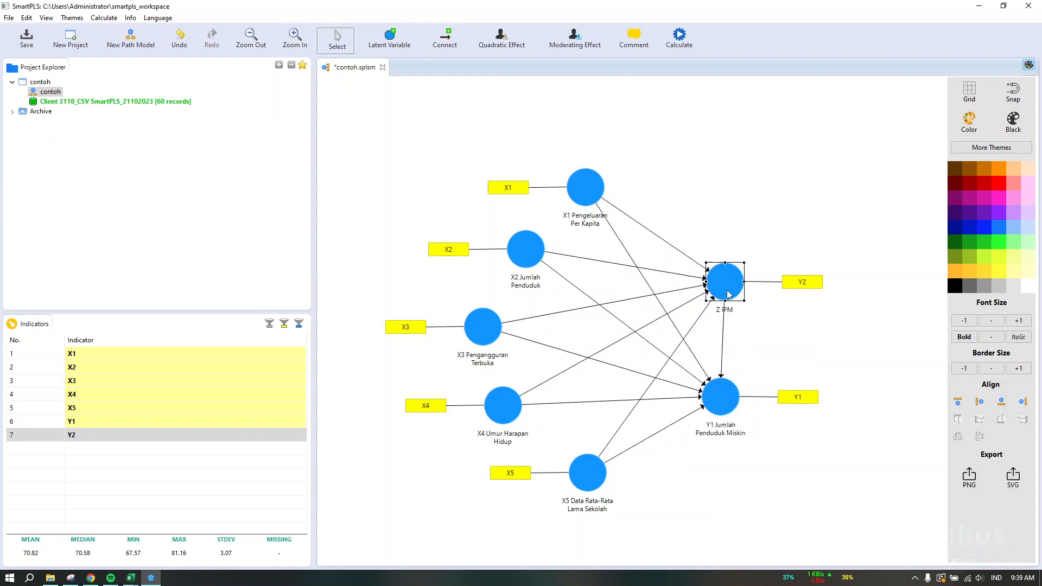
left_click(726, 395)
left_click_drag(728, 395, 734, 402)
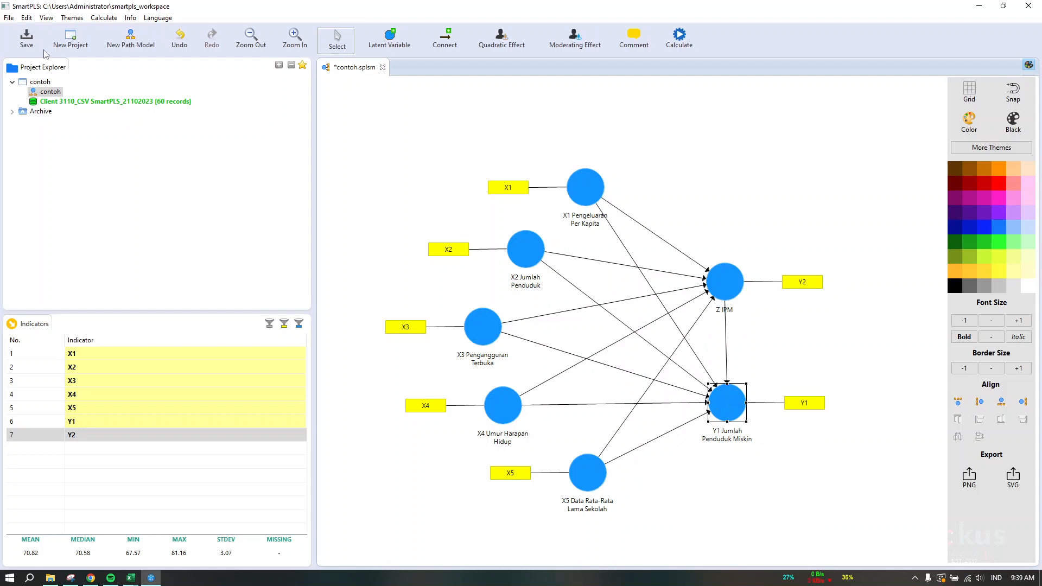
left_click(27, 44)
left_click(728, 290)
left_click_drag(730, 287, 730, 287)
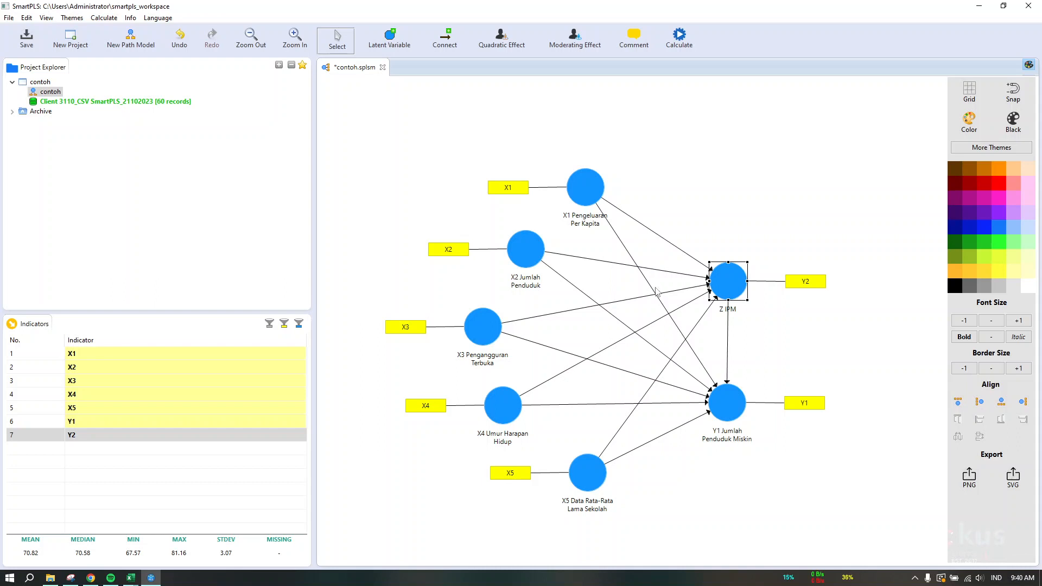
Run the PLS Algorithm on the contoh model with the default settings, opening the full report after calculation
left_click(682, 36)
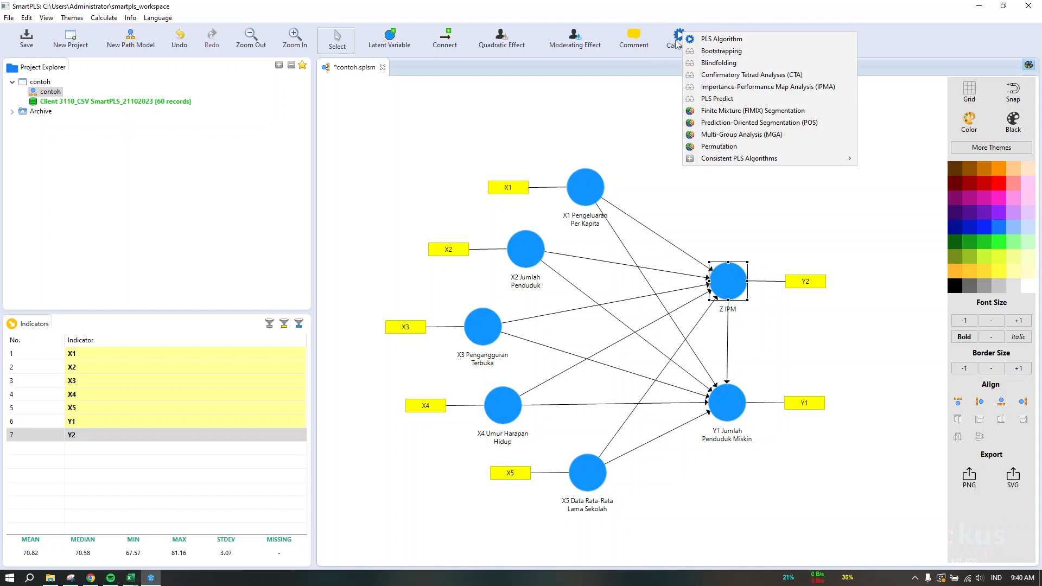
left_click(710, 38)
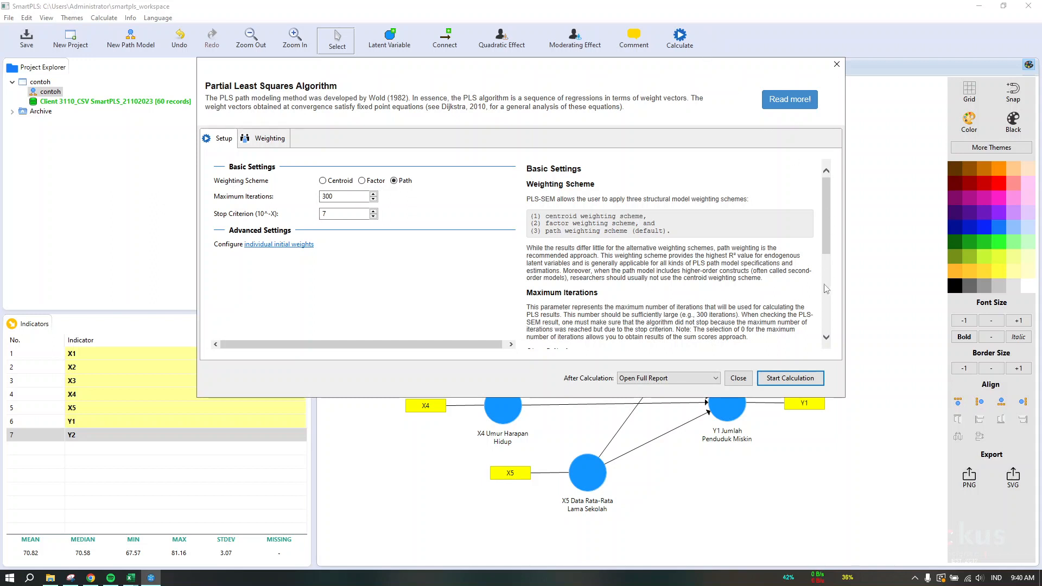
left_click(797, 383)
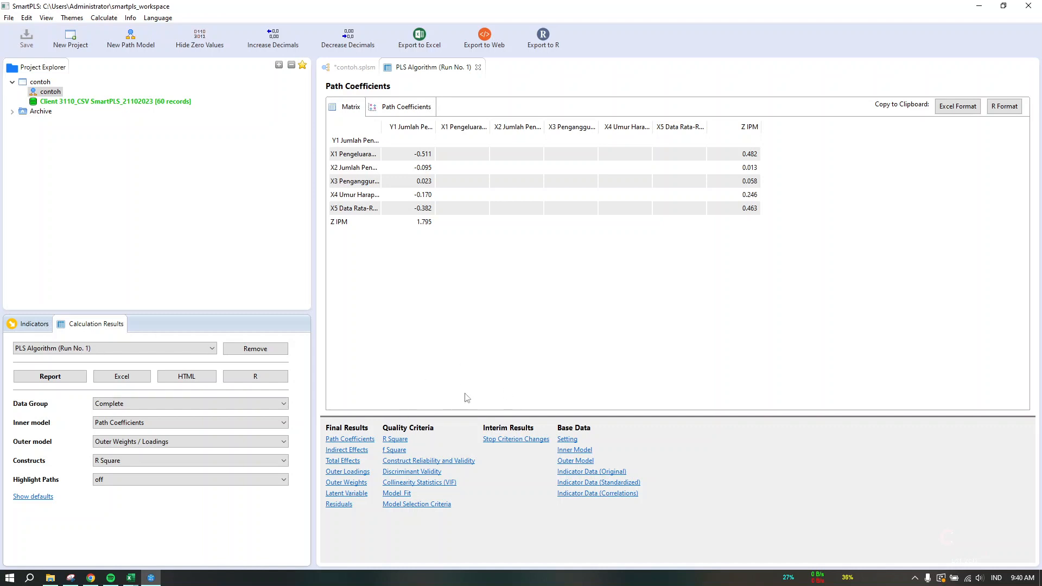
Review the report's outer loadings, outer weights, construct reliability and validity, discriminant validity and collinearity (VIF) tables
left_click(356, 472)
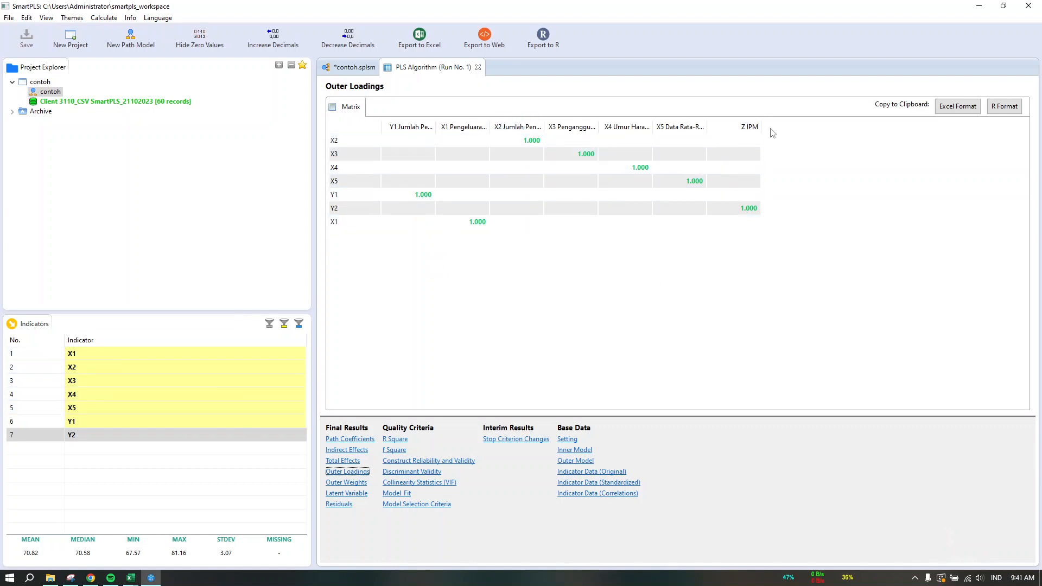
left_click(346, 483)
left_click(400, 462)
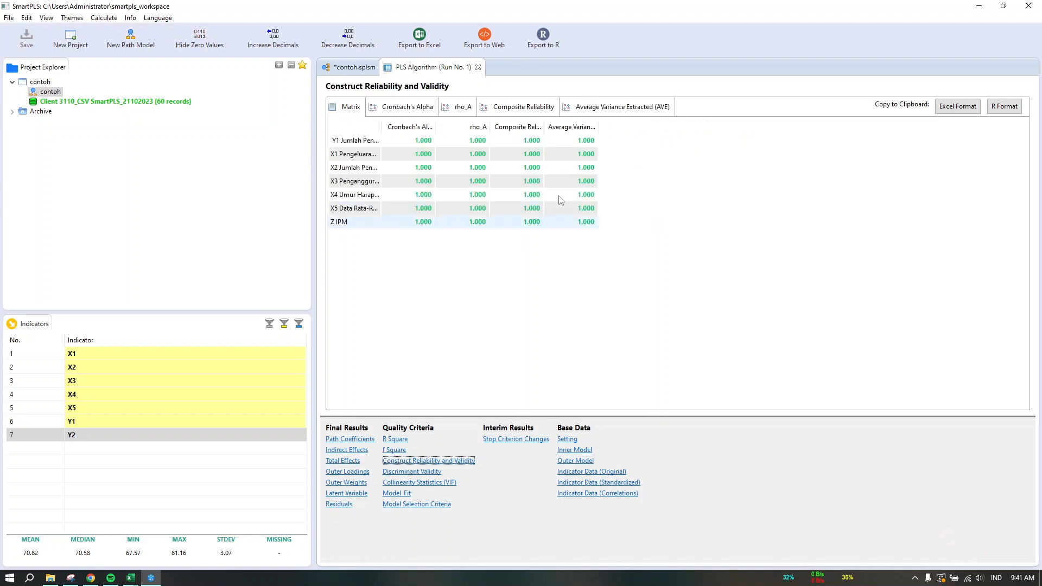
left_click(426, 471)
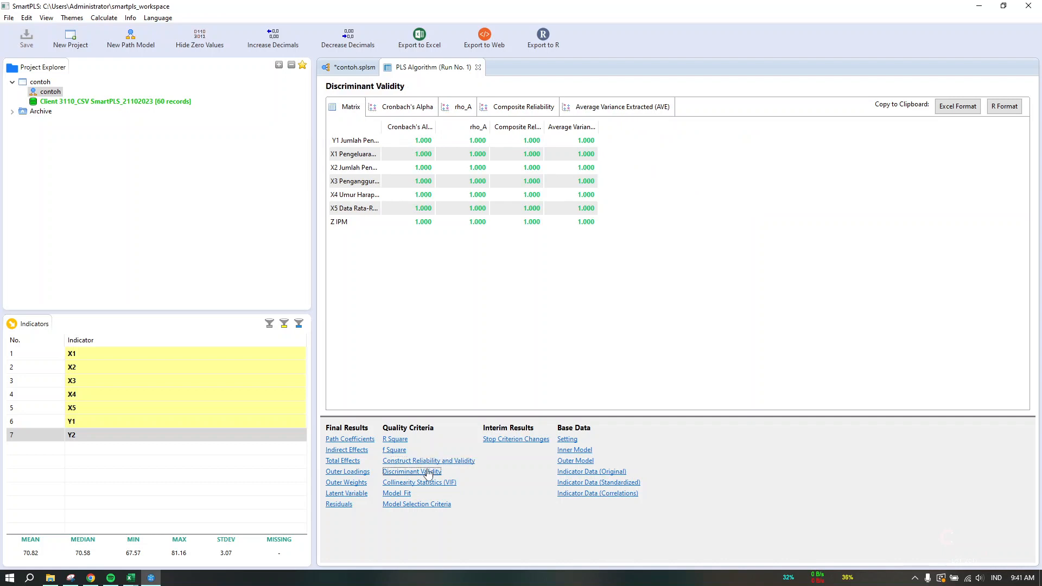
left_click(433, 484)
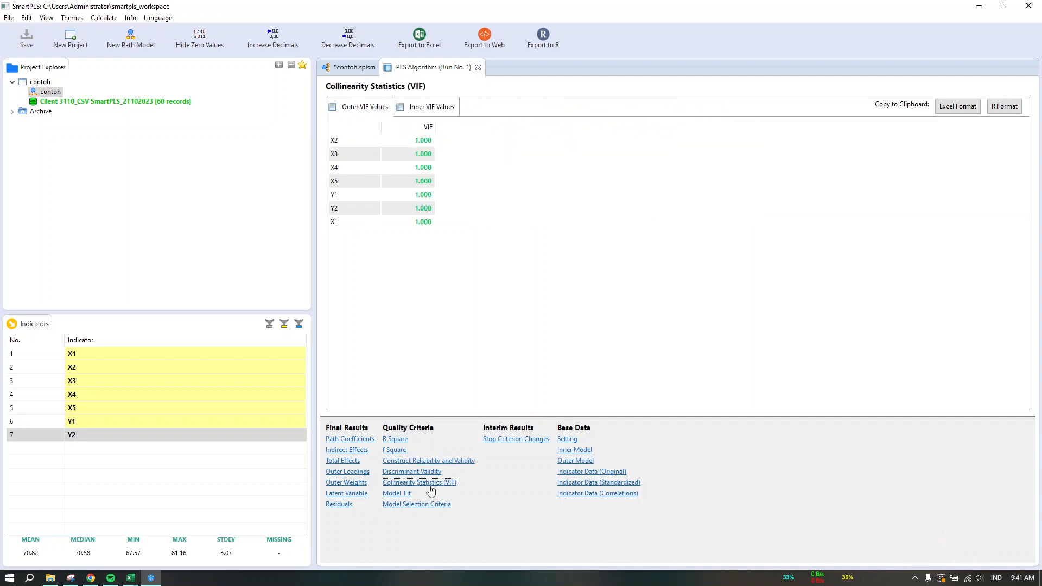
Review the report's discriminant validity, construct reliability and validity, R Square and f Square tables once more
left_click(419, 474)
left_click(418, 462)
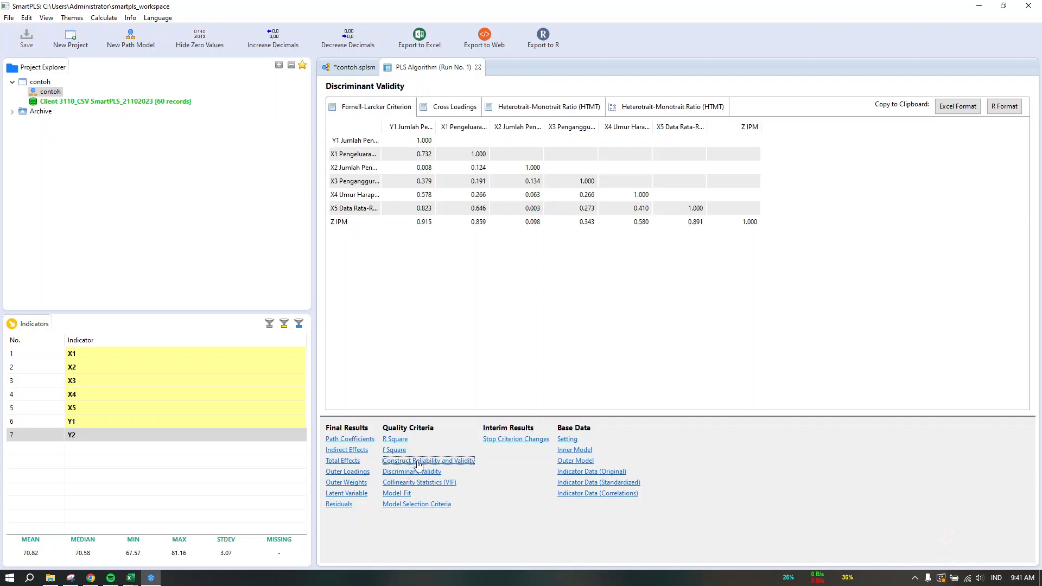
left_click(397, 440)
left_click(395, 450)
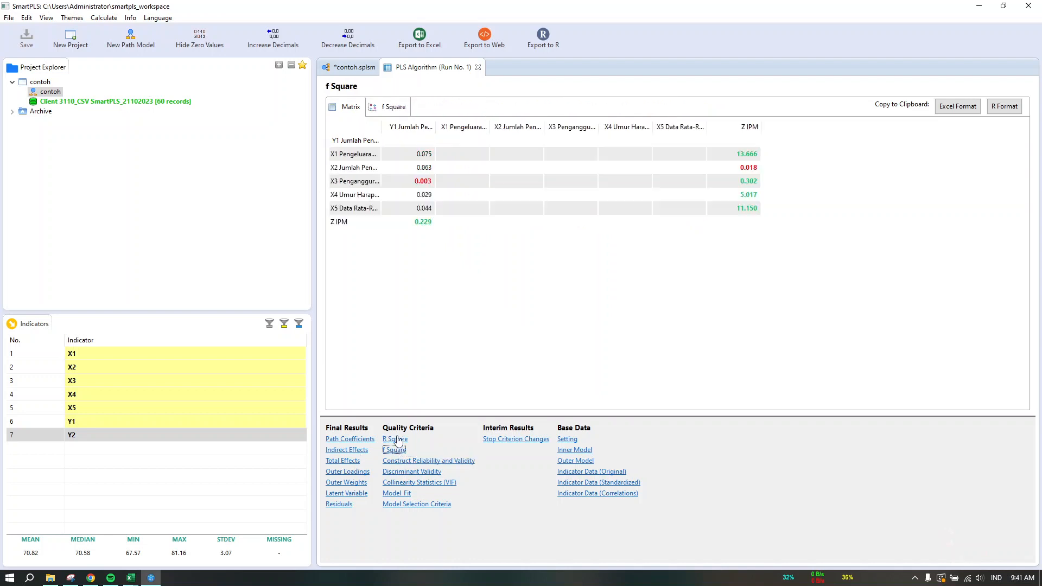
Examine the R Square and f Square matrices, widening their columns so the variable names and headings can be read in full
left_click(397, 440)
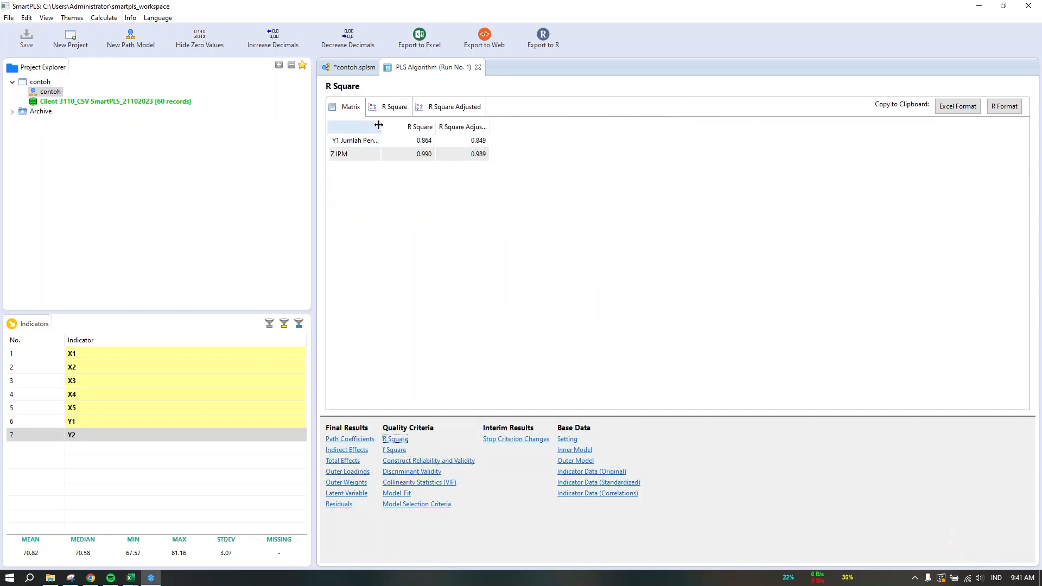
left_click_drag(384, 125, 442, 126)
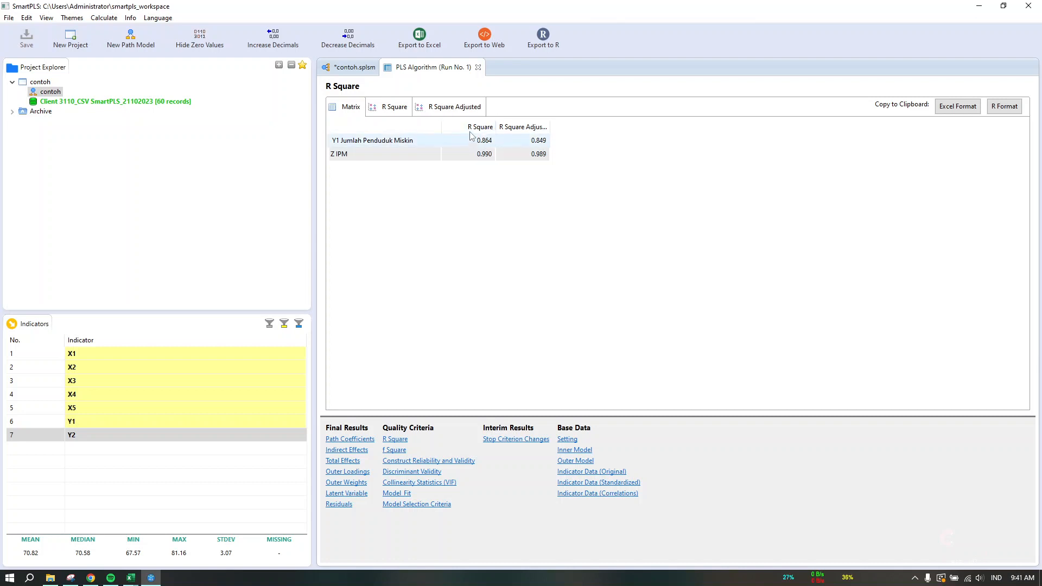
left_click_drag(494, 125, 597, 126)
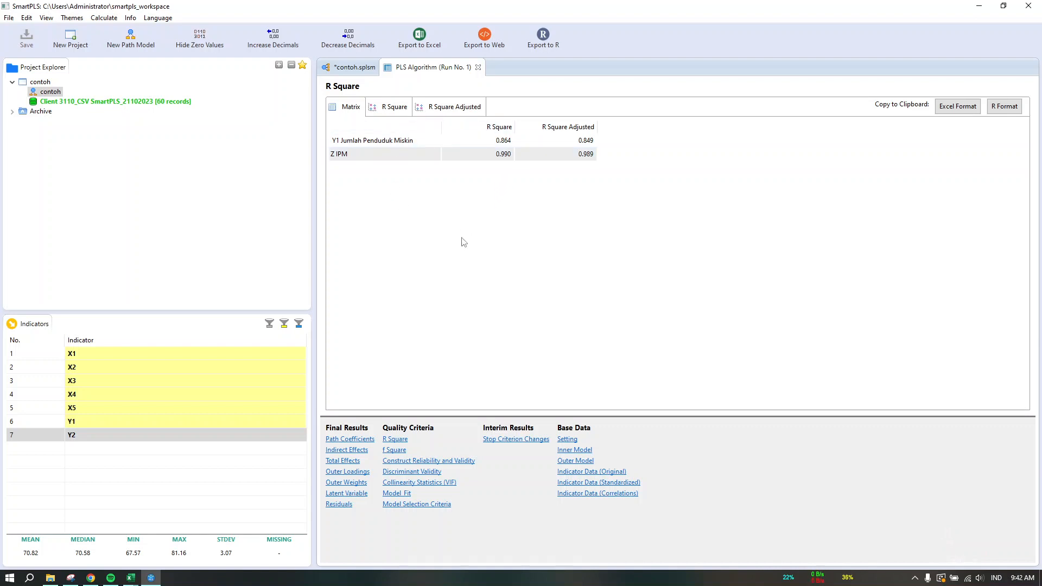
left_click(395, 450)
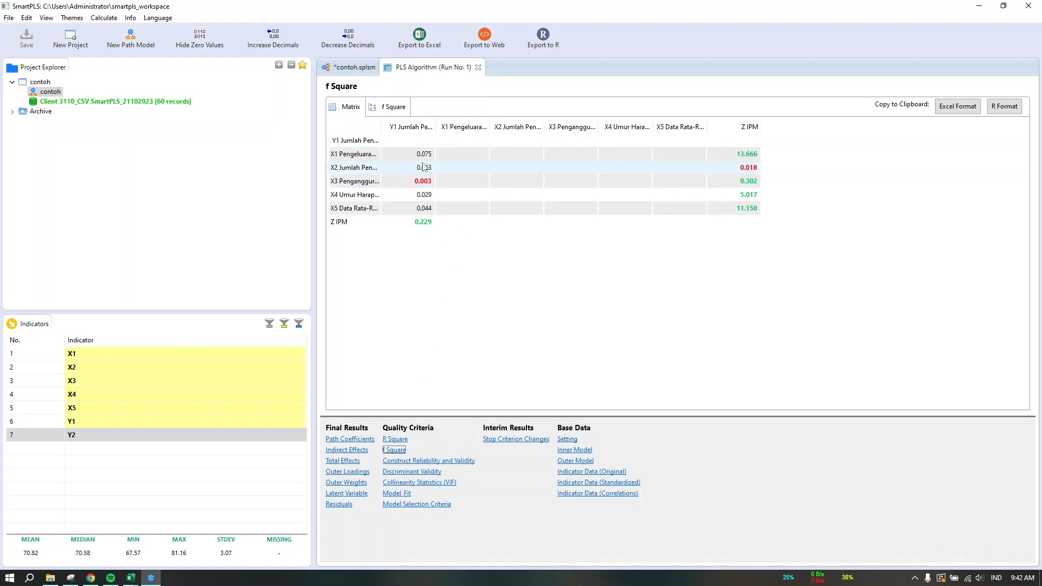
left_click_drag(381, 127, 447, 133)
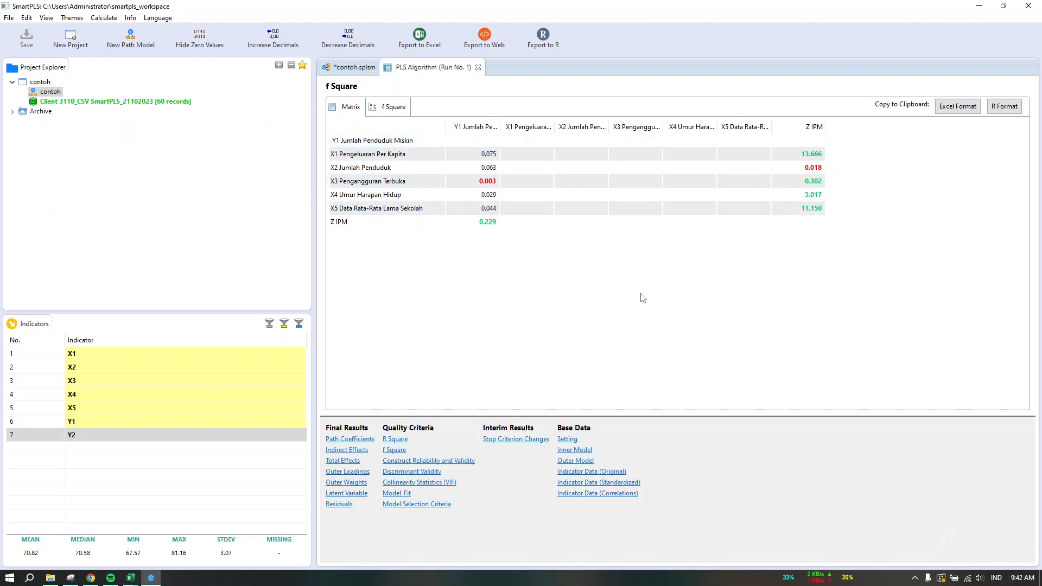
Open the Interpretasi SmartPLS Word document from the client folder and read its coefficient of determination (R²) section
left_click(54, 580)
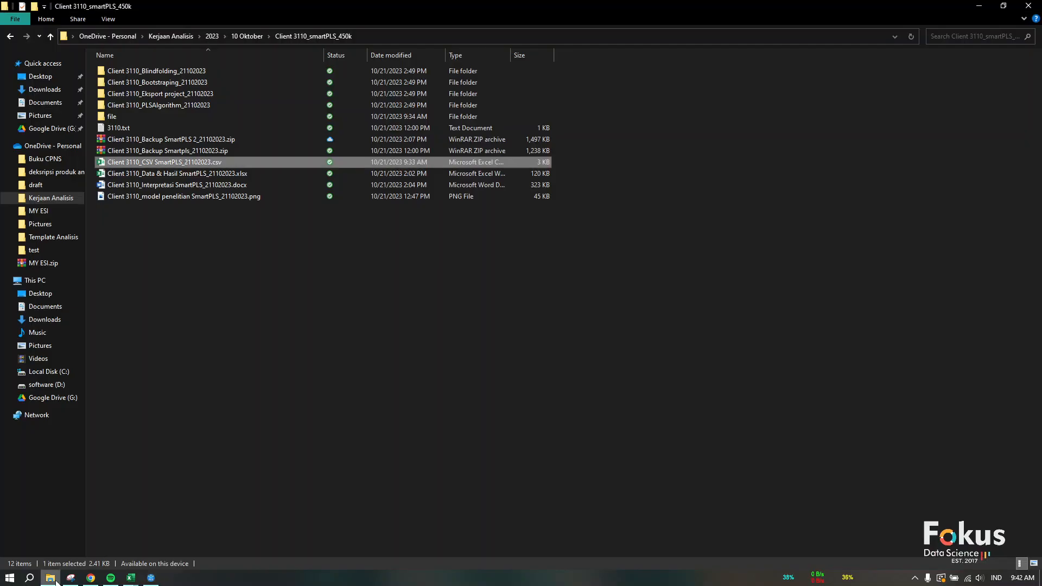
left_click(237, 185)
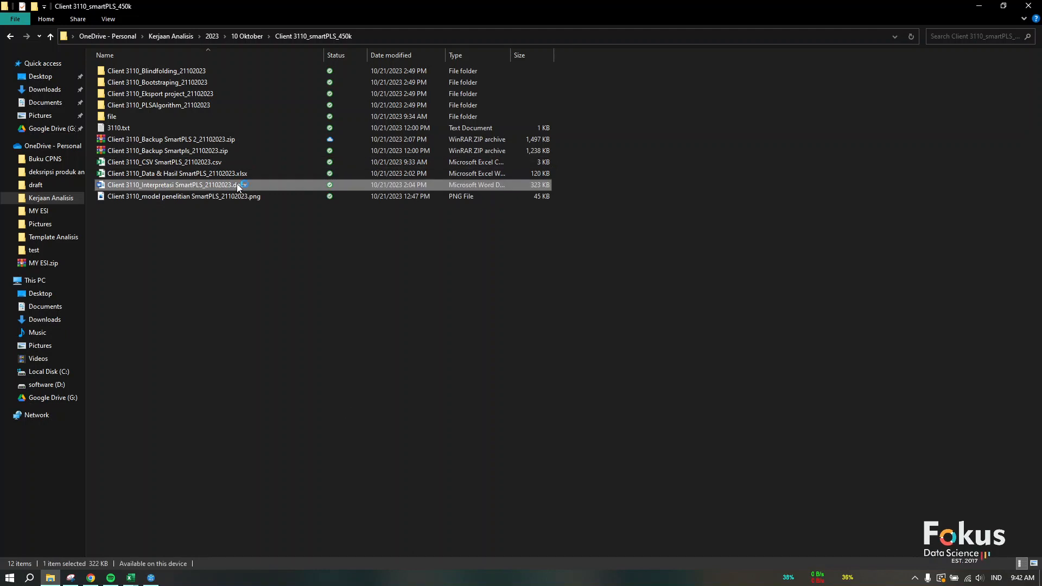
double_click(237, 185)
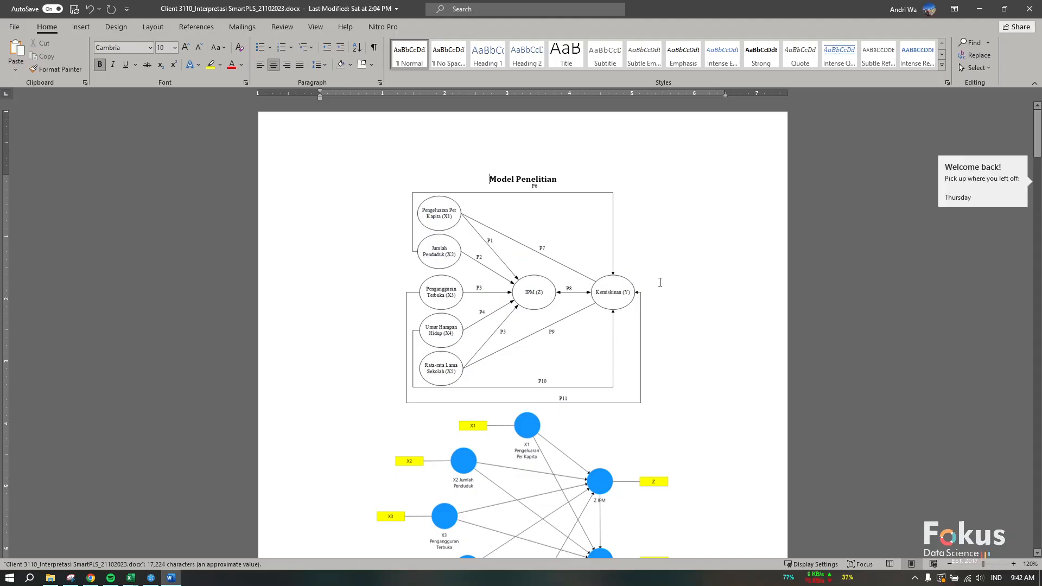
scroll(634, 346, "down", 10)
scroll(634, 346, "down", 10)
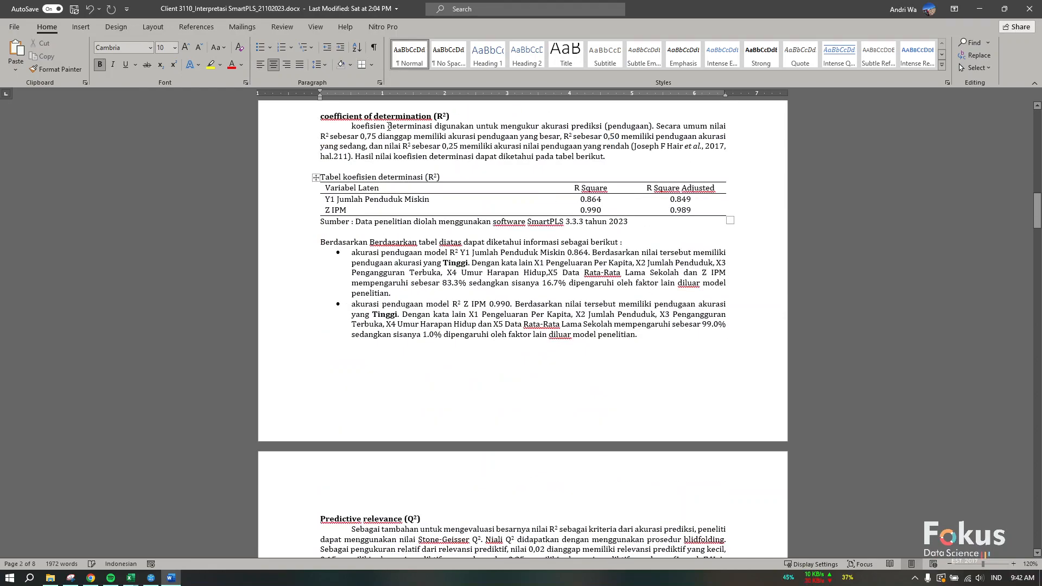
left_click_drag(389, 126, 519, 137)
Examine the document's predictive relevance (Q²) interpretation and the introduction to the effect size (f²) section
scroll(442, 283, "down", 8)
scroll(443, 283, "down", 7)
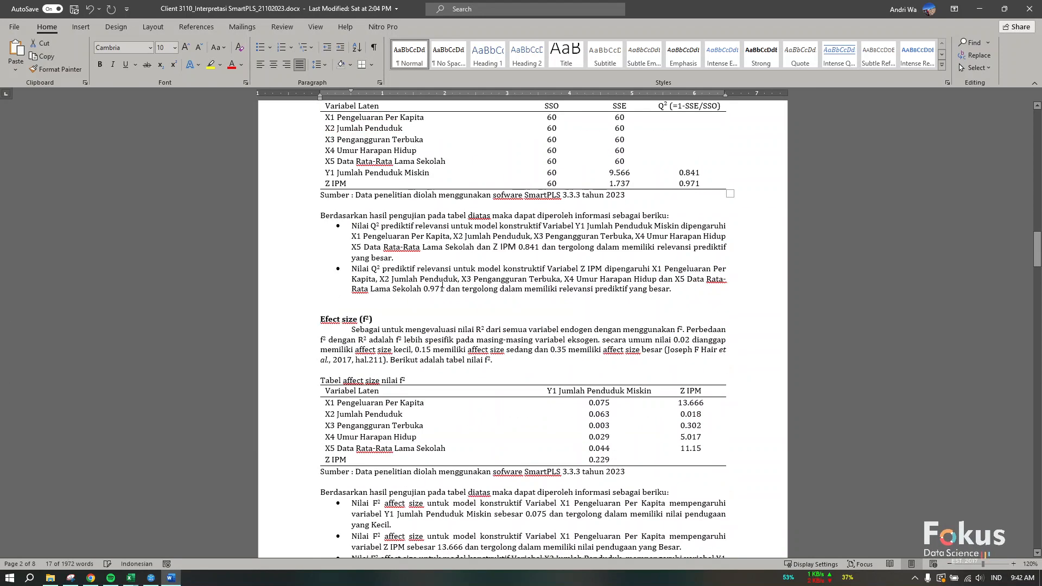
scroll(442, 284, "up", 3)
left_click_drag(352, 220, 469, 251)
scroll(469, 252, "down", 4)
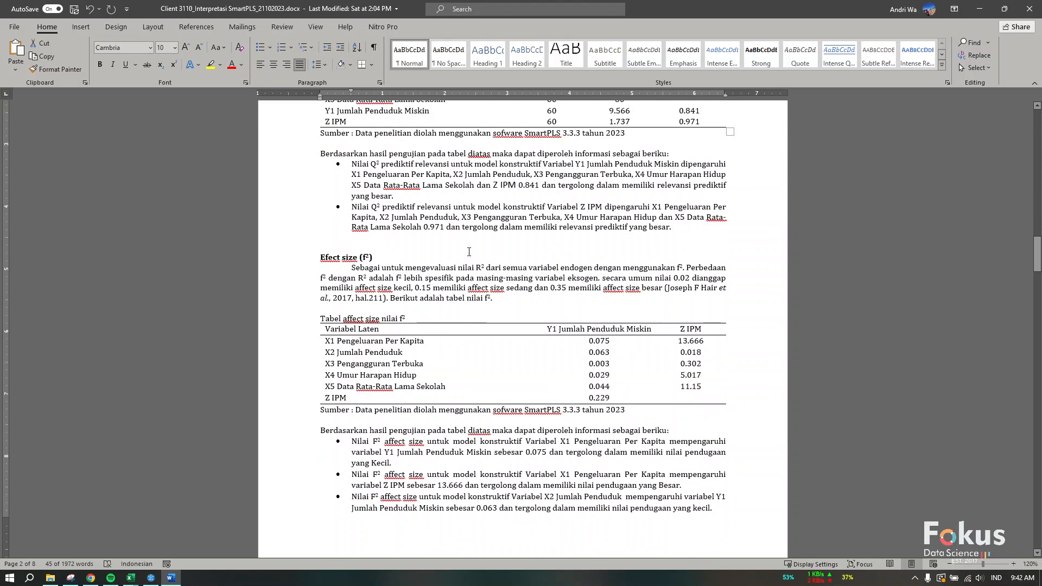
left_click_drag(324, 257, 445, 290)
scroll(444, 290, "down", 3)
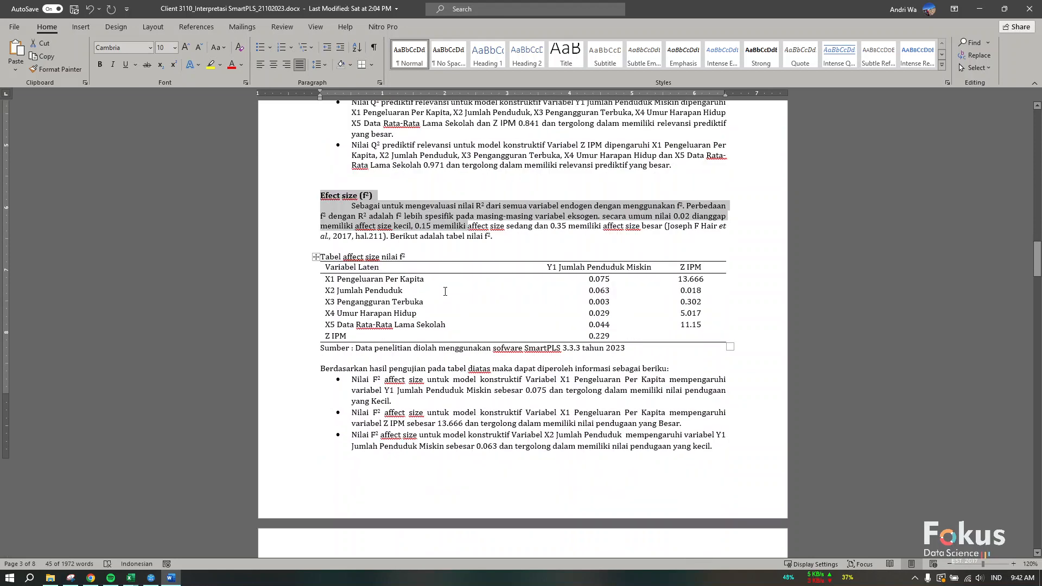
Compare the f² values for Y1 Jumlah Penduduk Miskin and Z IPM with the small, medium and large effect size thresholds
left_click(499, 329)
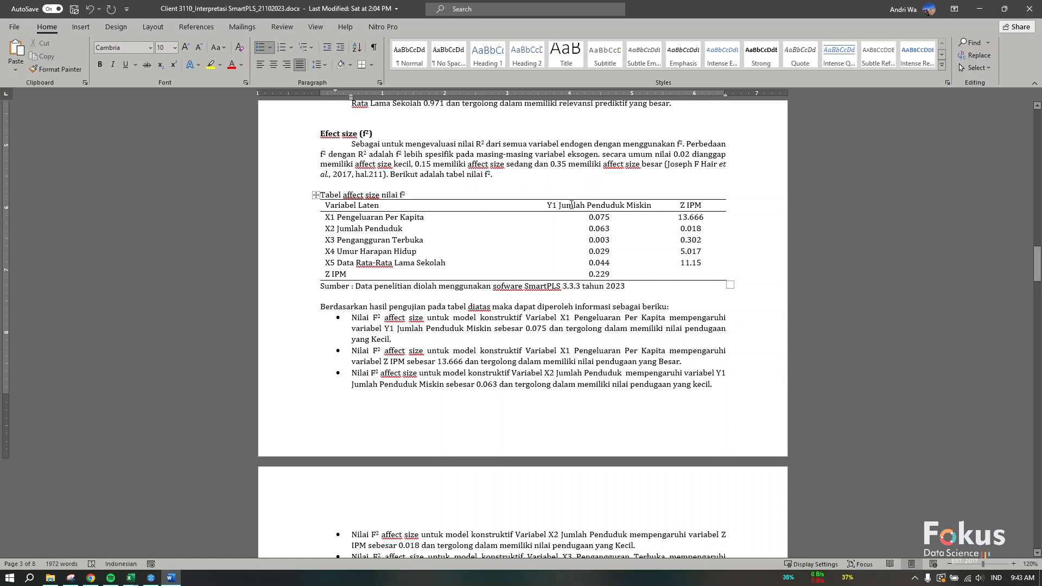
left_click_drag(592, 218, 600, 263)
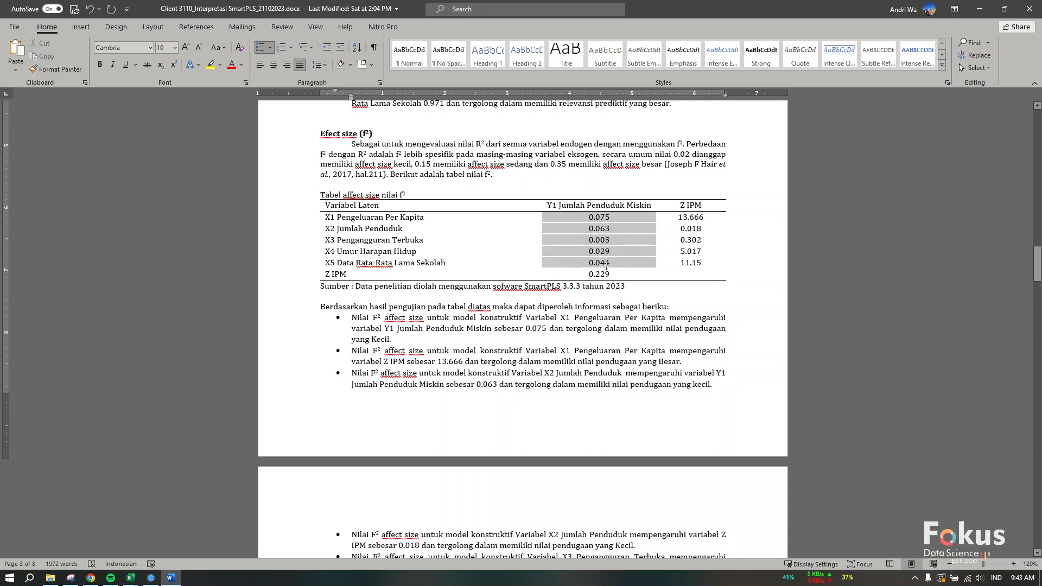
left_click_drag(684, 217, 689, 264)
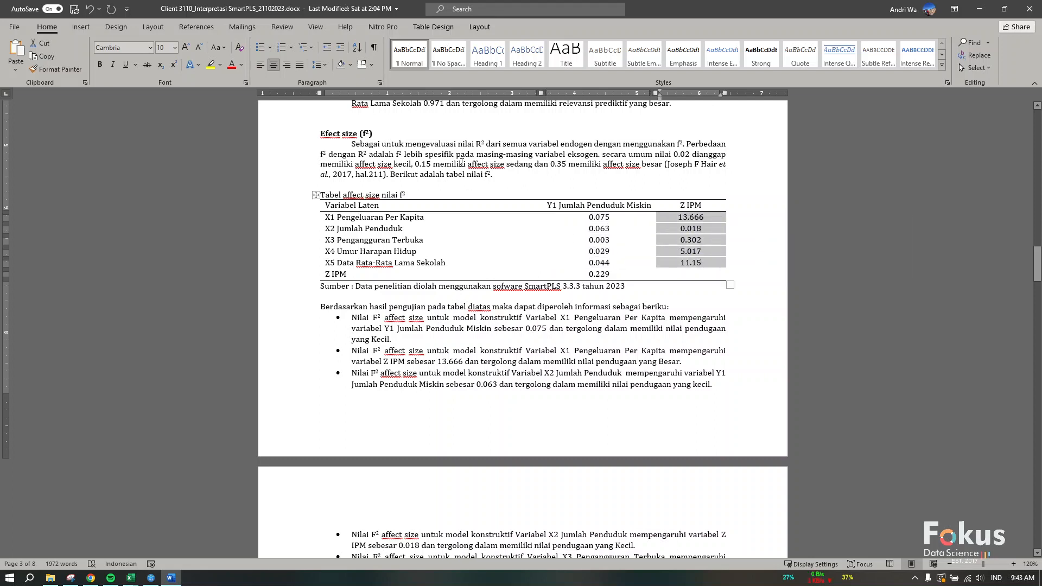
left_click(464, 164)
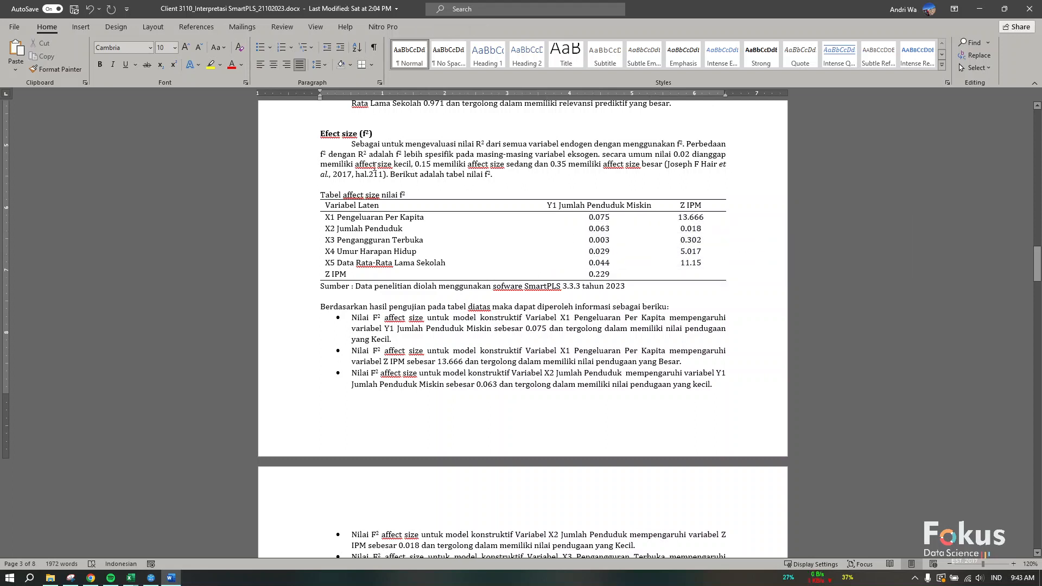
left_click_drag(321, 164, 433, 165)
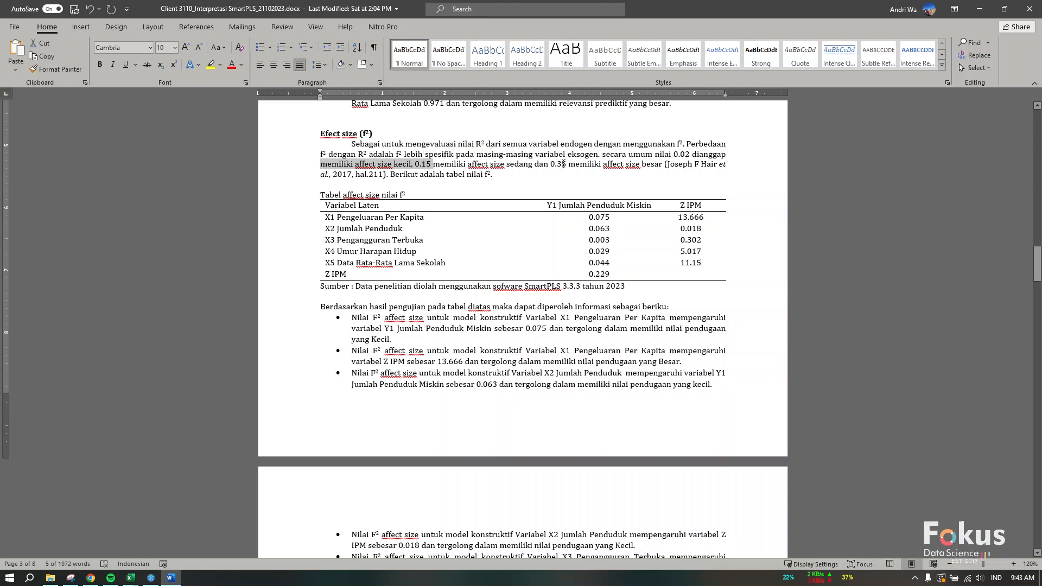
left_click_drag(477, 164, 519, 164)
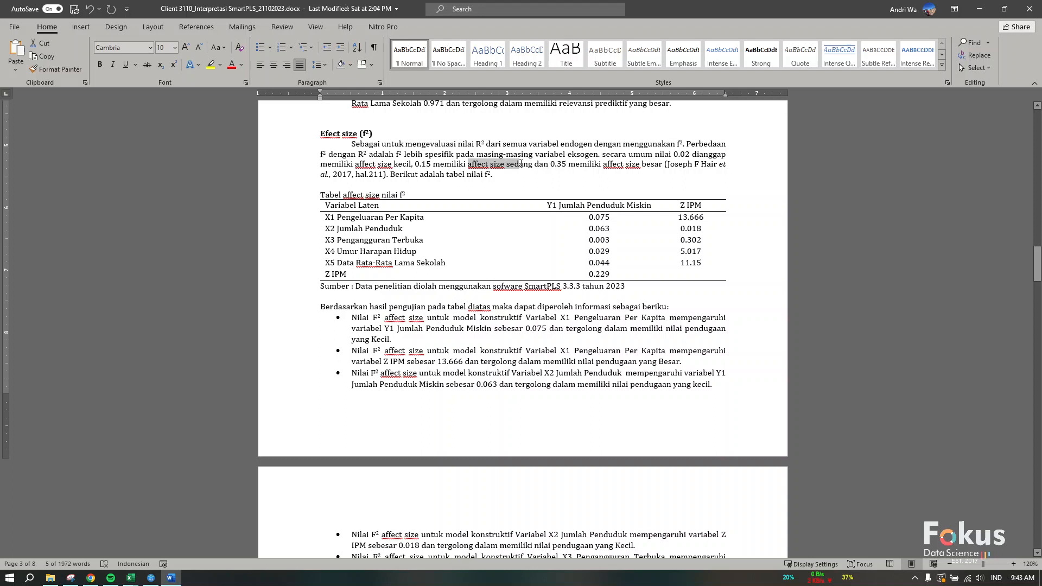
left_click(567, 165)
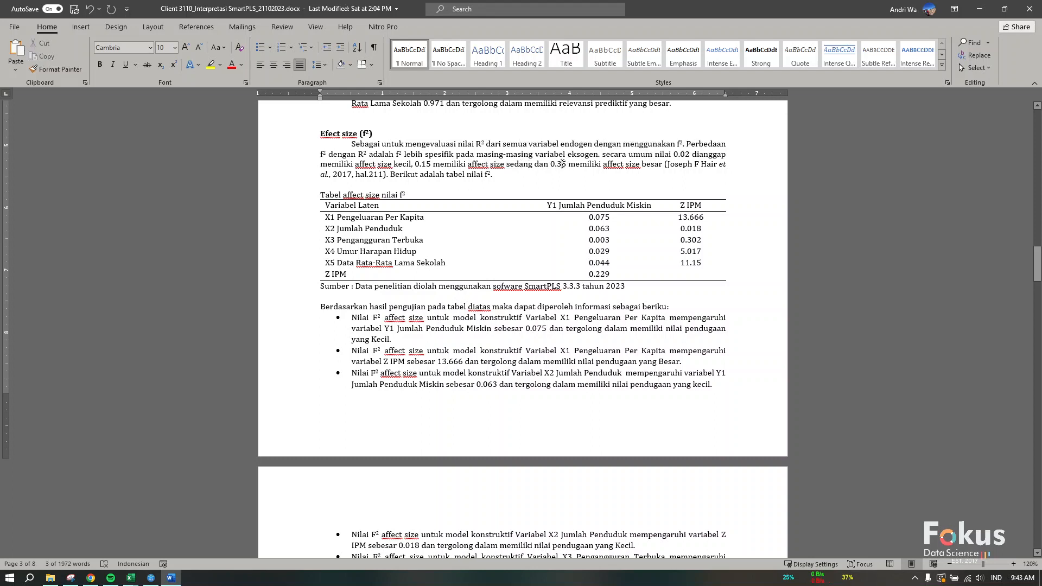
double_click(590, 165)
Read the bulleted f² interpretations and check the effects of X1 Pengeluaran Per Kapita and X2 Jumlah Penduduk on Z IPM
scroll(525, 383, "down", 6)
scroll(565, 405, "down", 4)
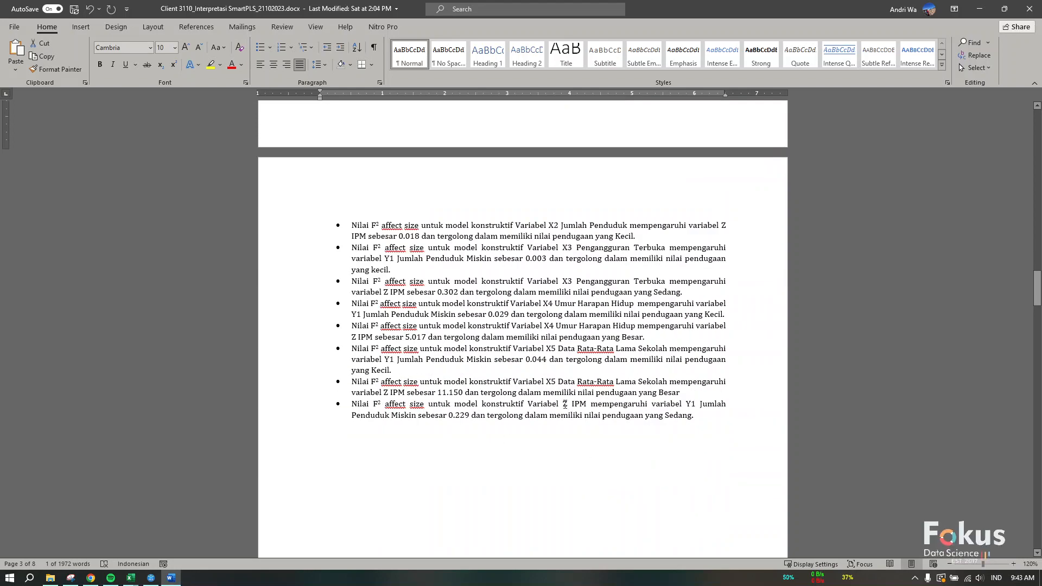
scroll(565, 404, "up", 10)
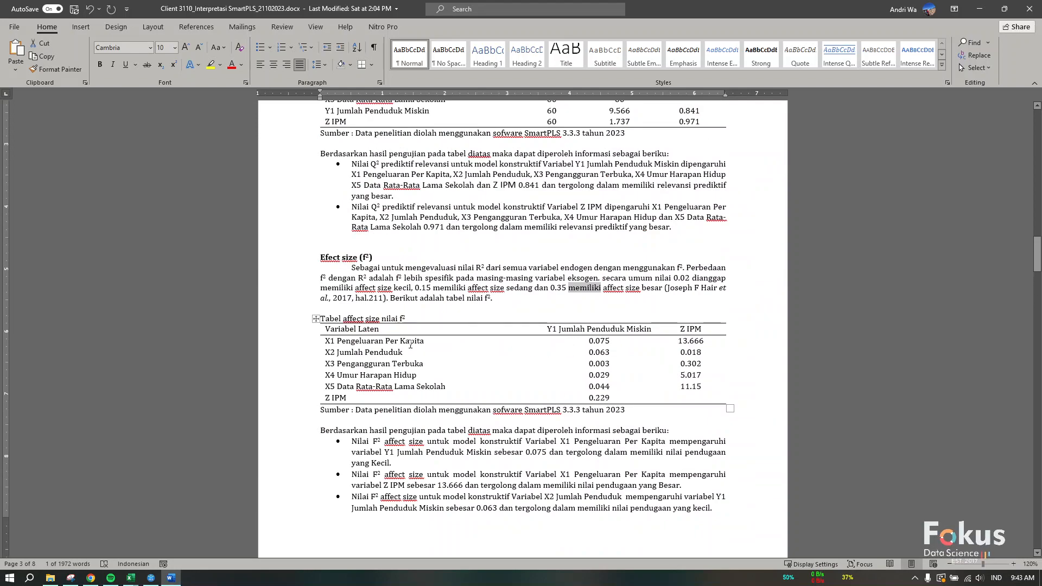
left_click(566, 326)
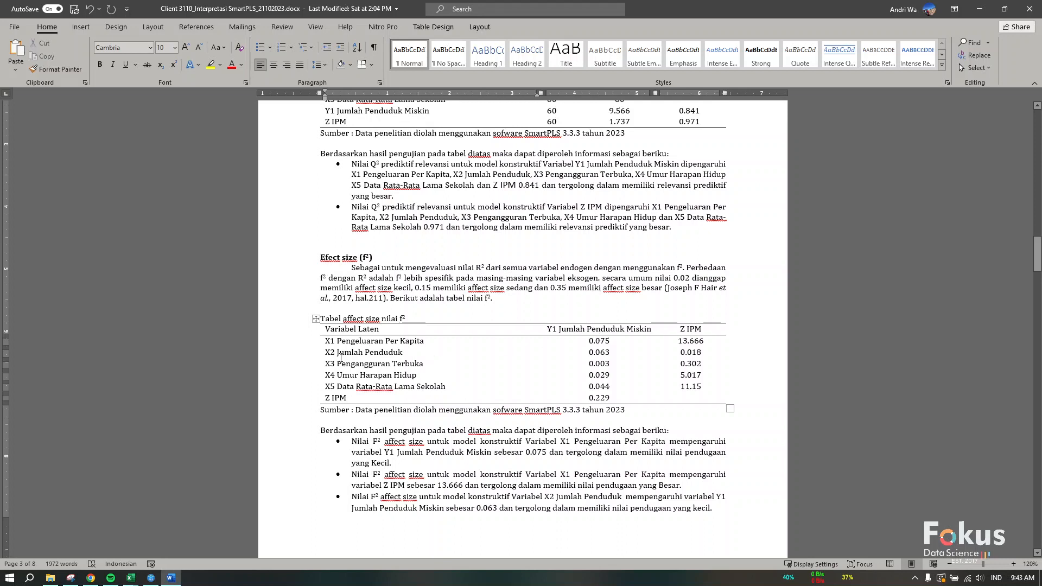
left_click(411, 341)
left_click_drag(325, 343, 426, 344)
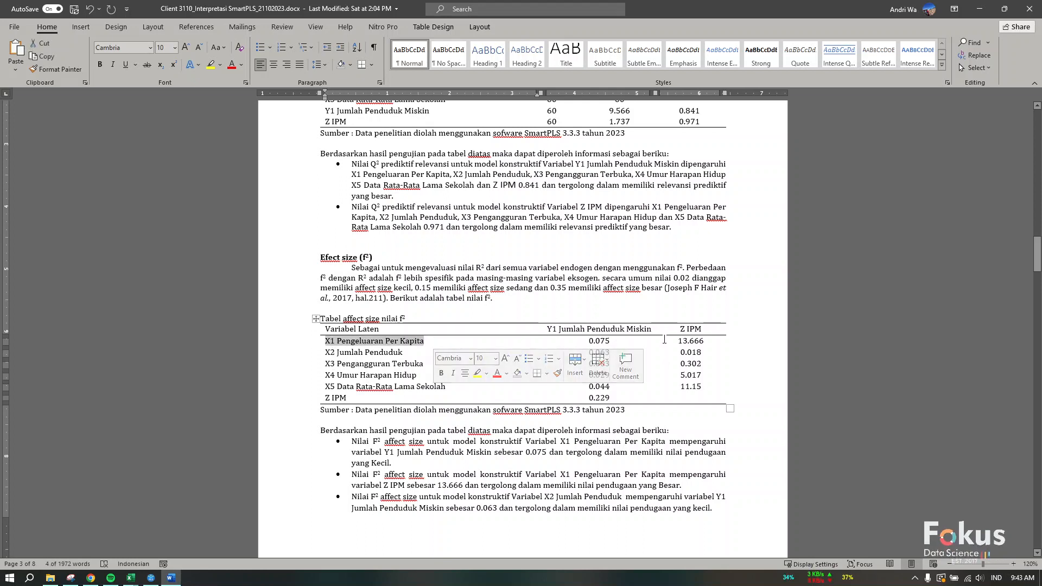
left_click_drag(677, 343, 709, 344)
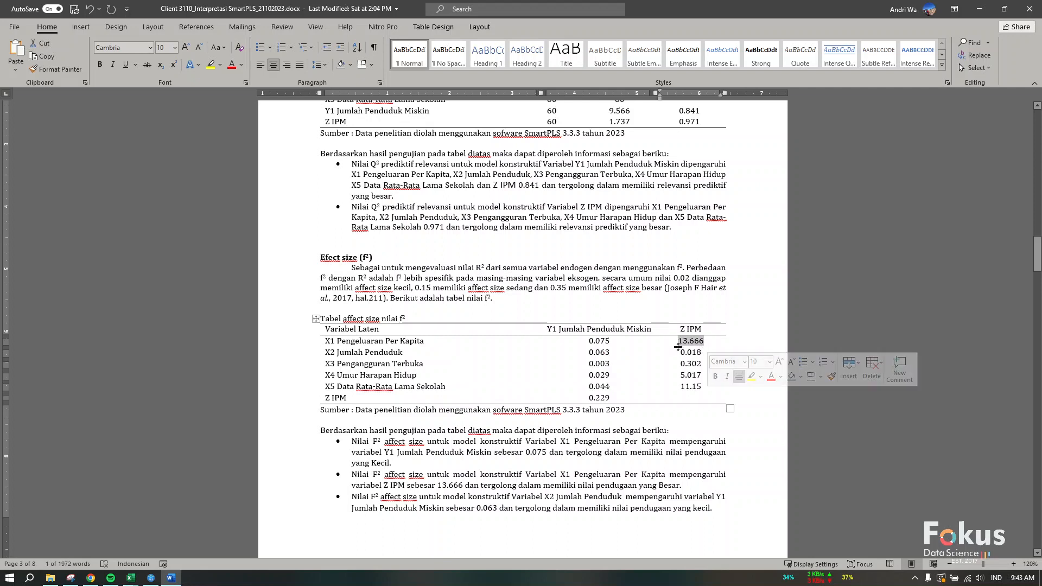
left_click_drag(326, 352, 404, 354)
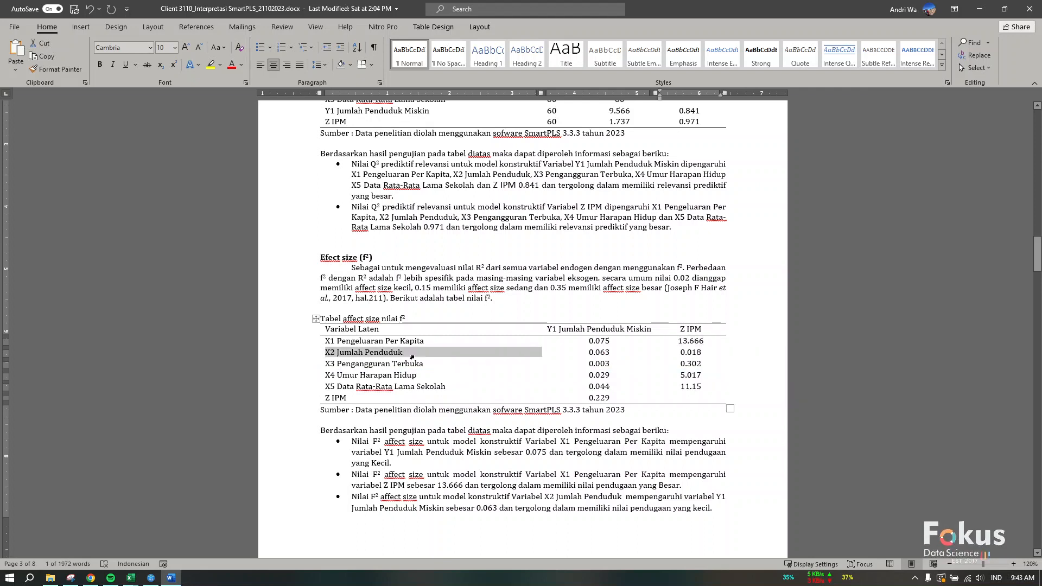
left_click_drag(681, 353, 704, 351)
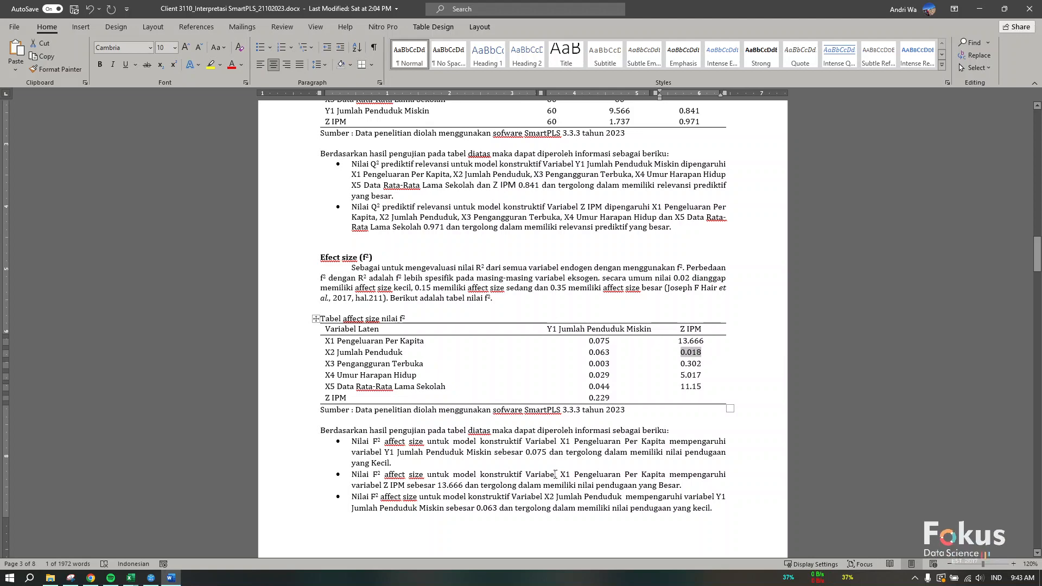
Switch back to SmartPLS and compare the contoh path diagram with the PLS Algorithm report's f Square table
left_click(151, 577)
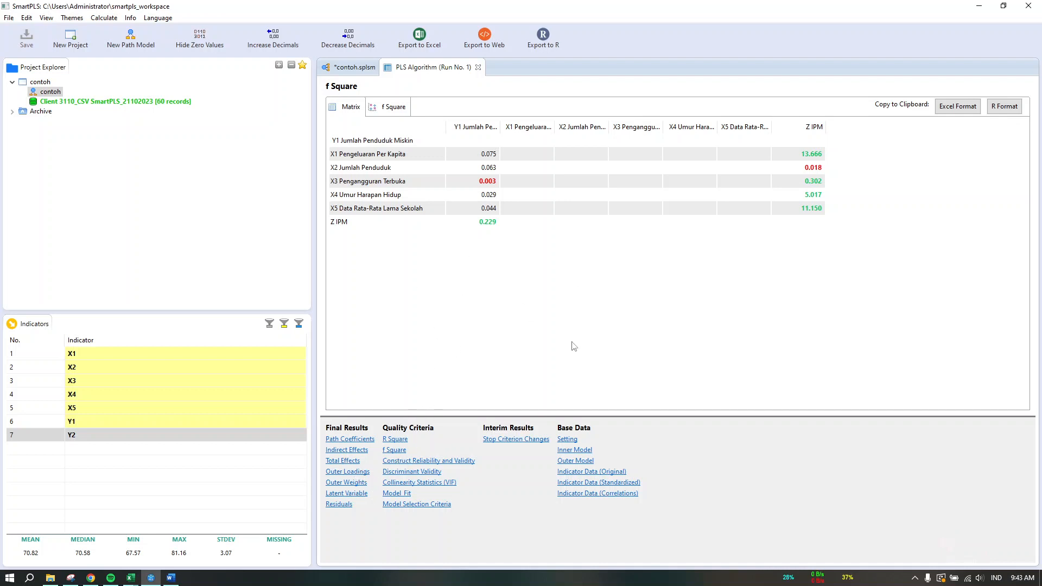
left_click(354, 69)
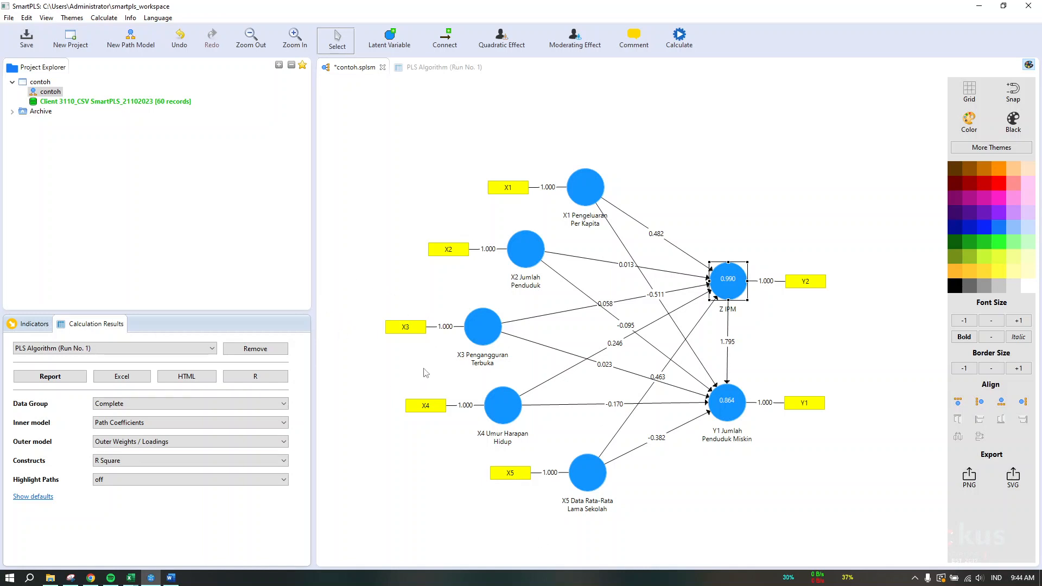
left_click(417, 66)
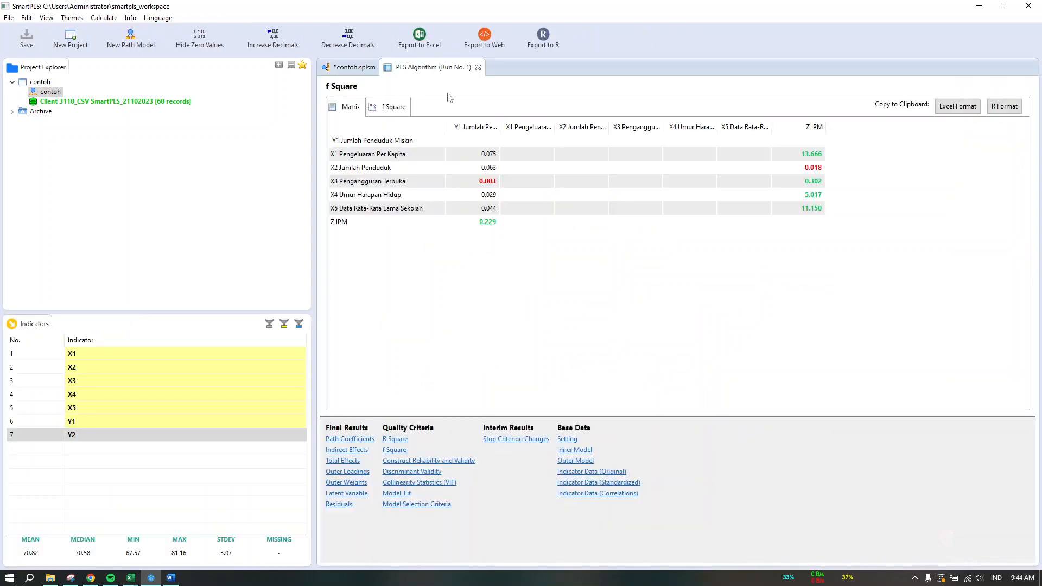
Run Blindfolding on the contoh model with an omission distance of 7, opening the full report after calculation
left_click(351, 70)
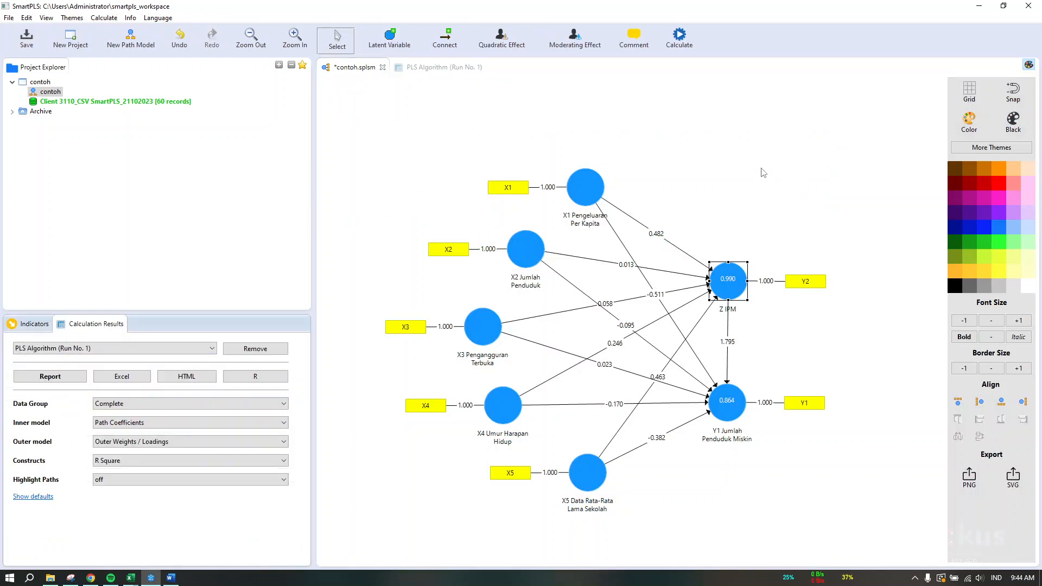
left_click(683, 46)
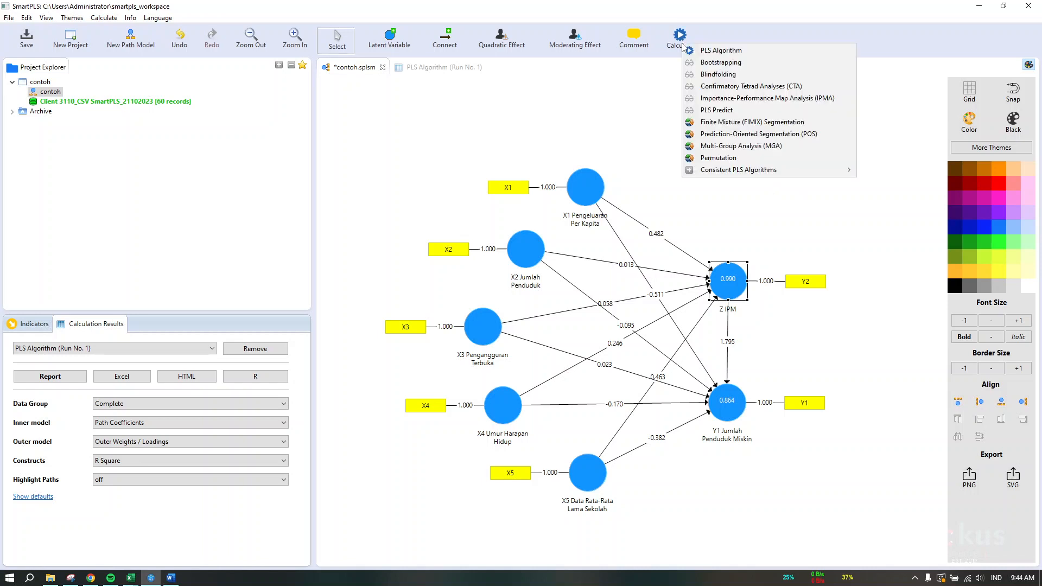
left_click(713, 76)
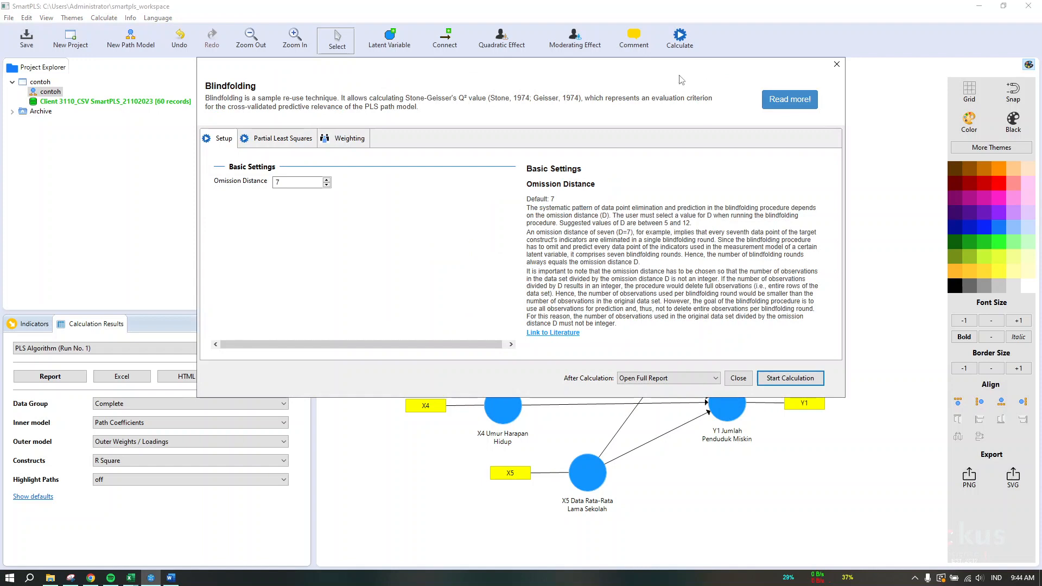
left_click(791, 379)
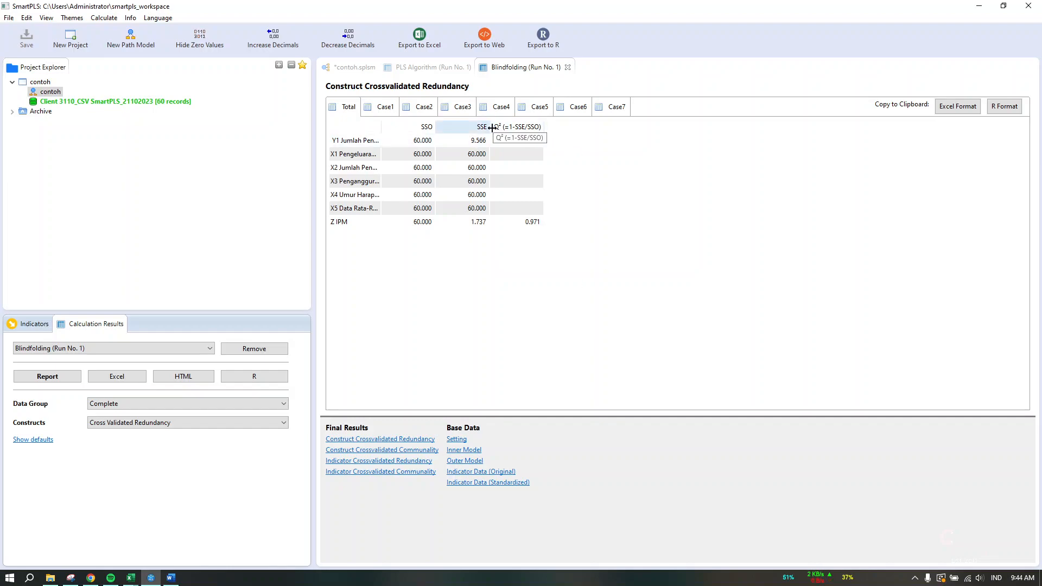
Switch to the Word interpretation document and read the Predictive relevance (Q²) section's small, medium and large thresholds
left_click(170, 578)
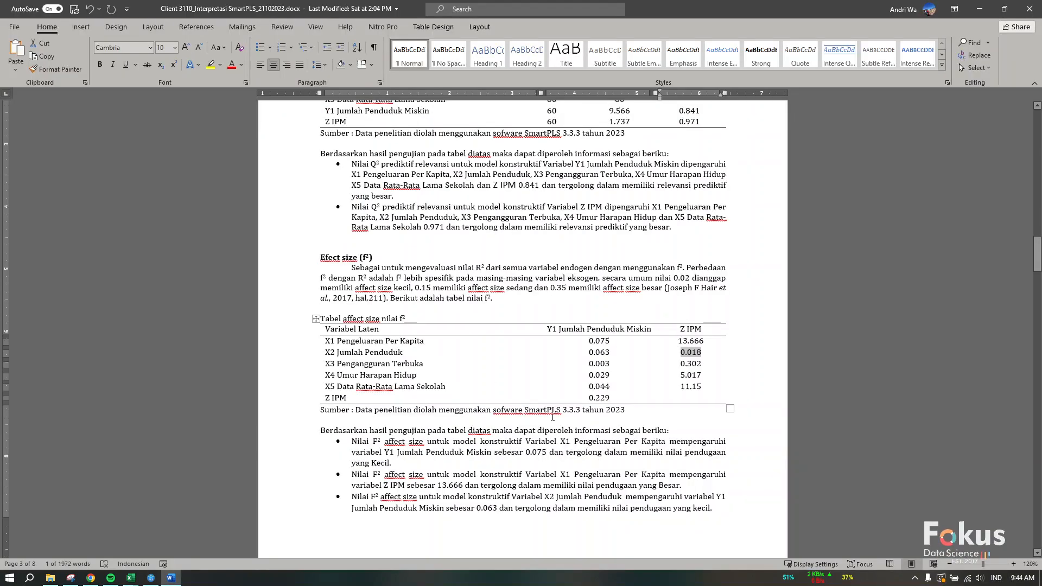
scroll(557, 409, "up", 5)
scroll(557, 408, "up", 8)
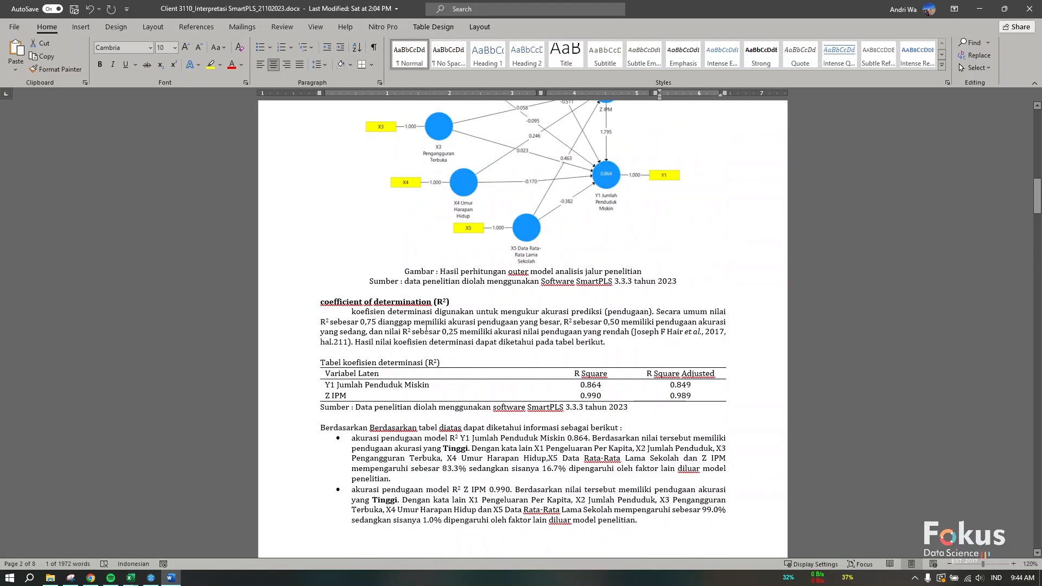
left_click(491, 344)
left_click(591, 419)
scroll(591, 420, "down", 6)
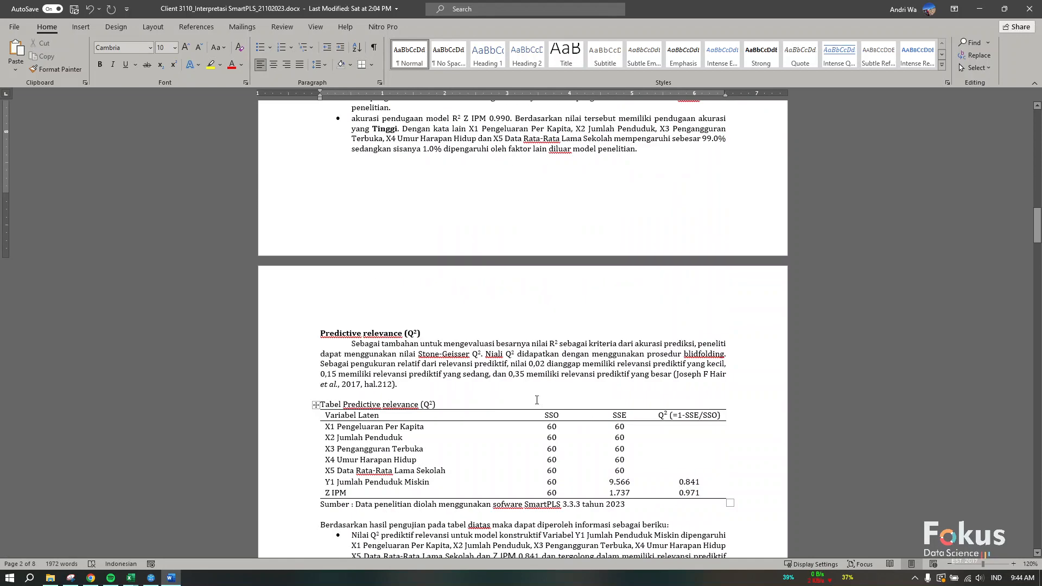
left_click_drag(479, 376, 639, 364)
scroll(637, 371, "down", 3)
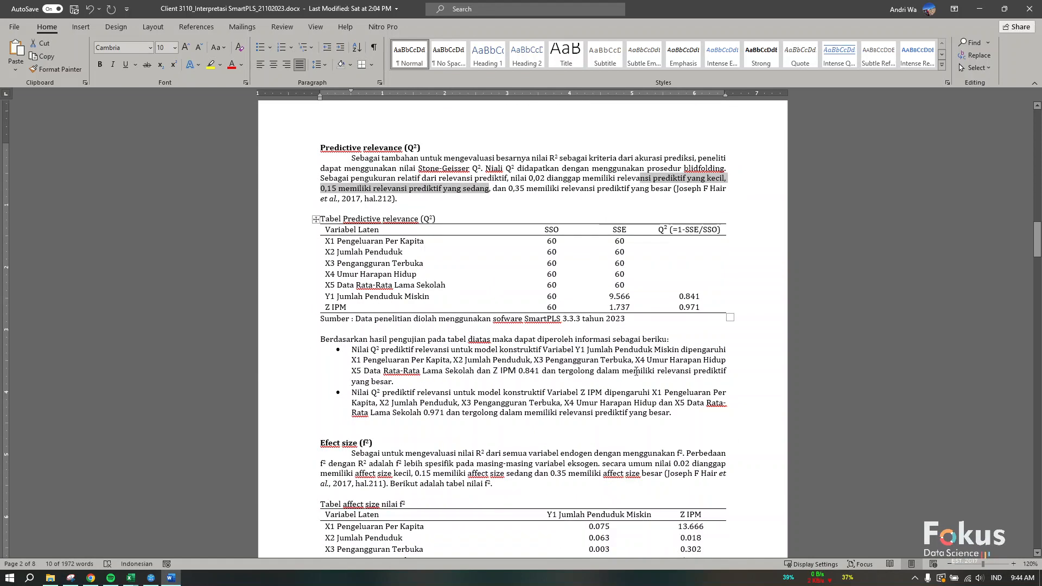
Compare the Q² values in the predictive relevance table with the thresholds and the bulleted interpretations for Y1 Jumlah Penduduk Miskin and Z IPM
left_click(497, 372)
left_click_drag(403, 372, 574, 381)
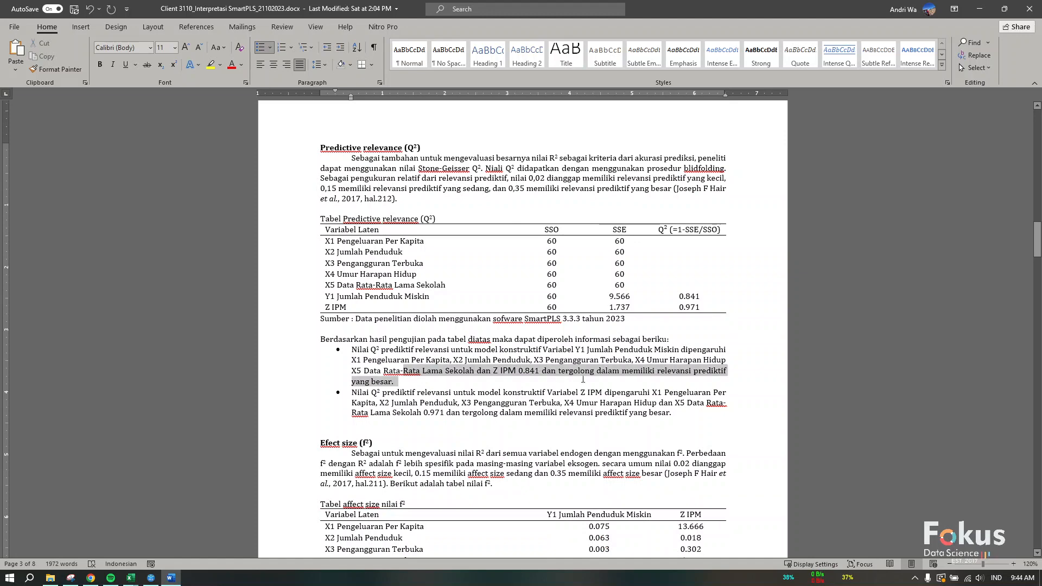
left_click(490, 378)
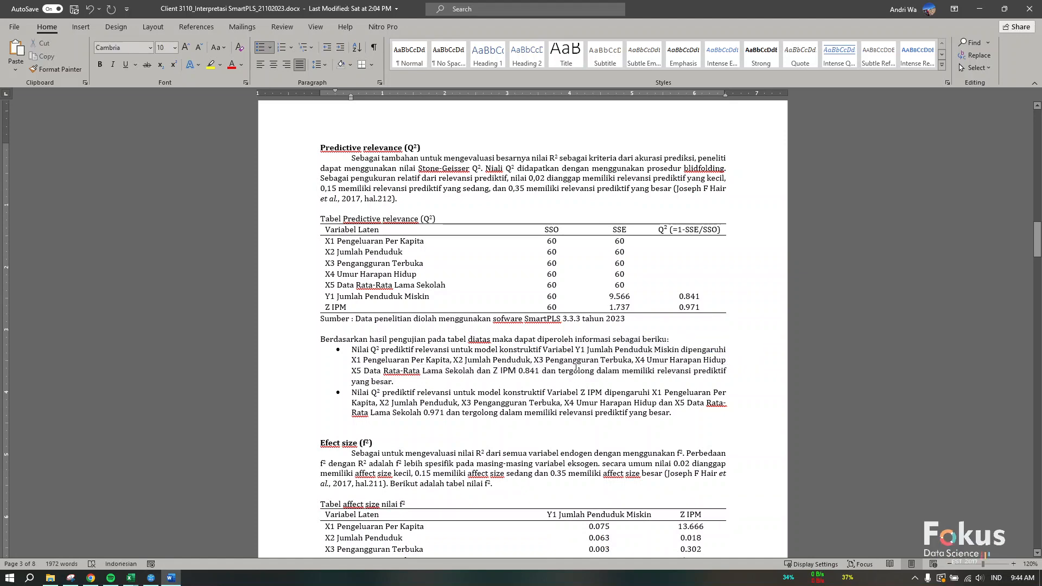
scroll(539, 233, "up", 5)
scroll(527, 348, "down", 4)
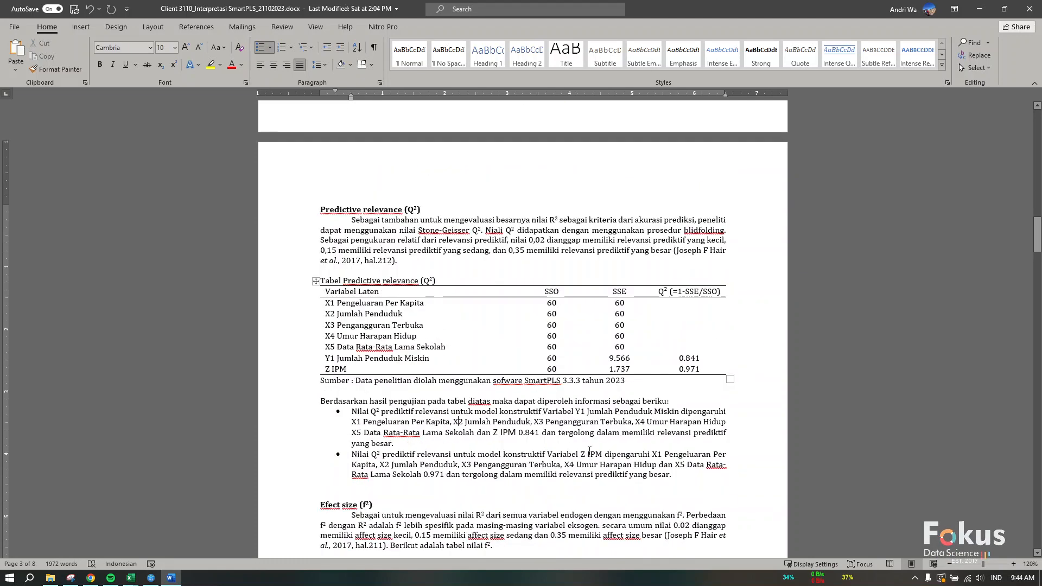
left_click_drag(512, 252, 537, 252)
left_click(595, 436)
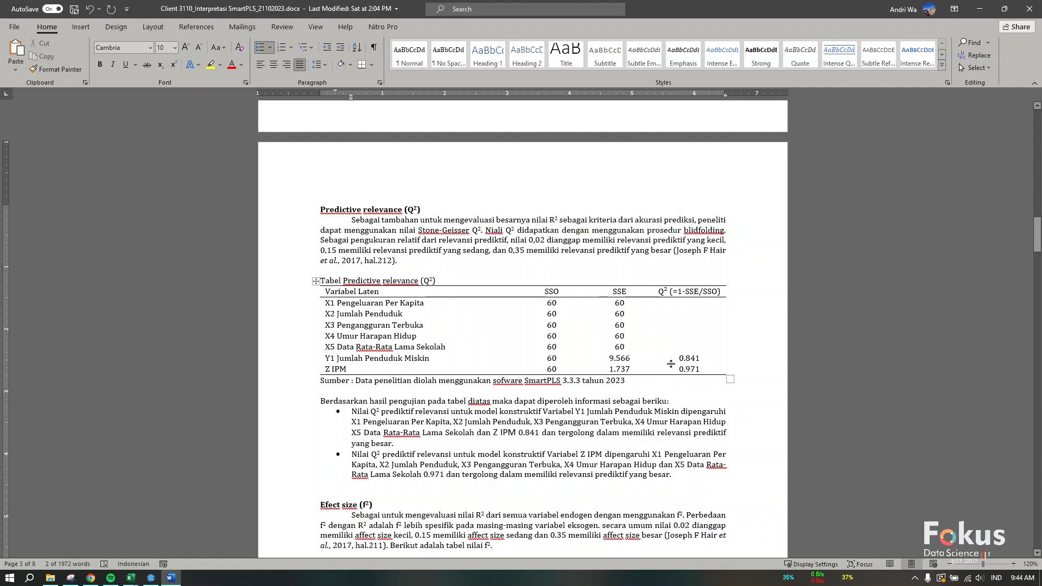
double_click(690, 358)
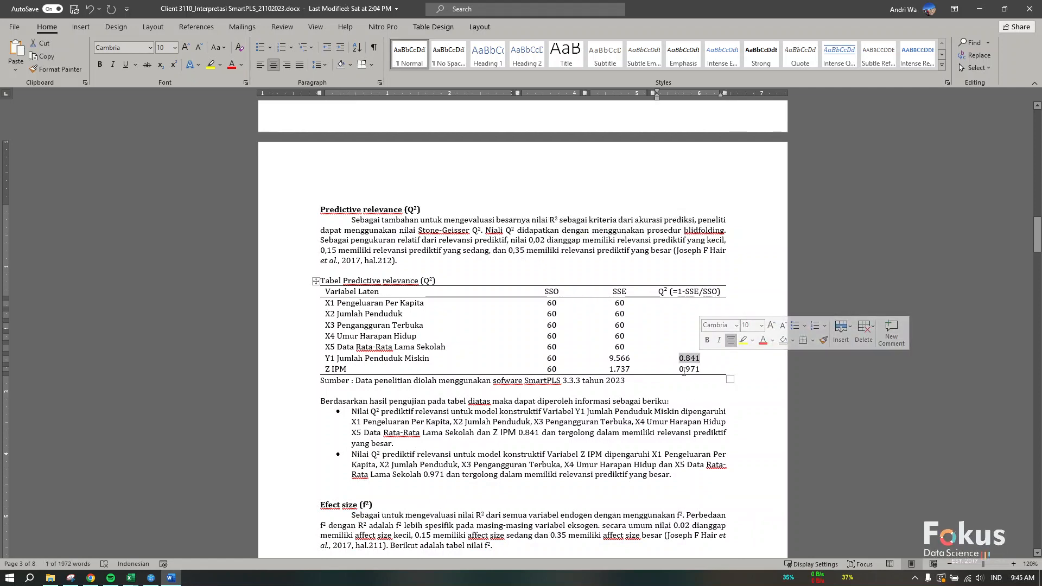
left_click(568, 455)
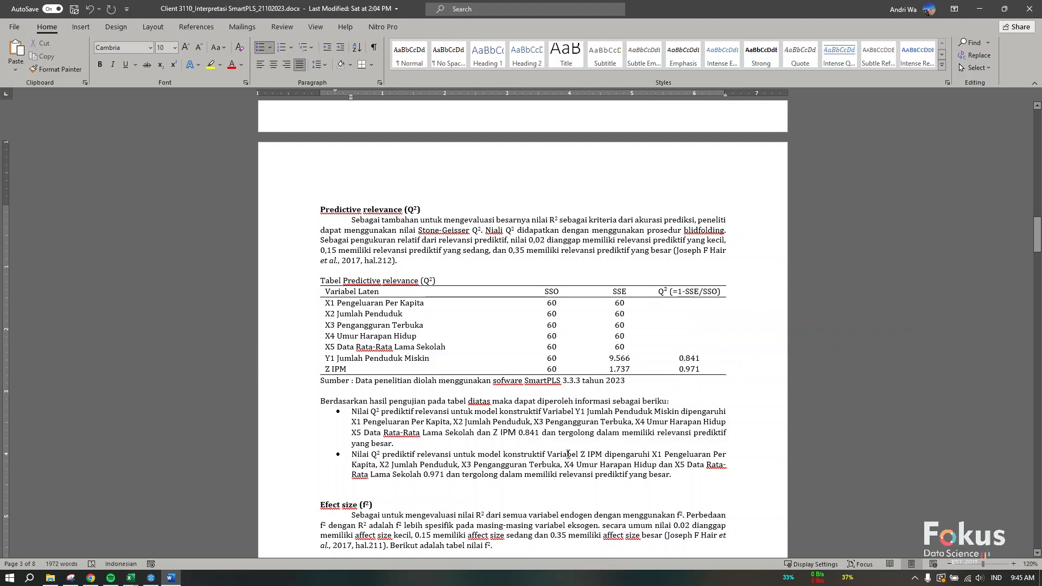
scroll(398, 480, "down", 4)
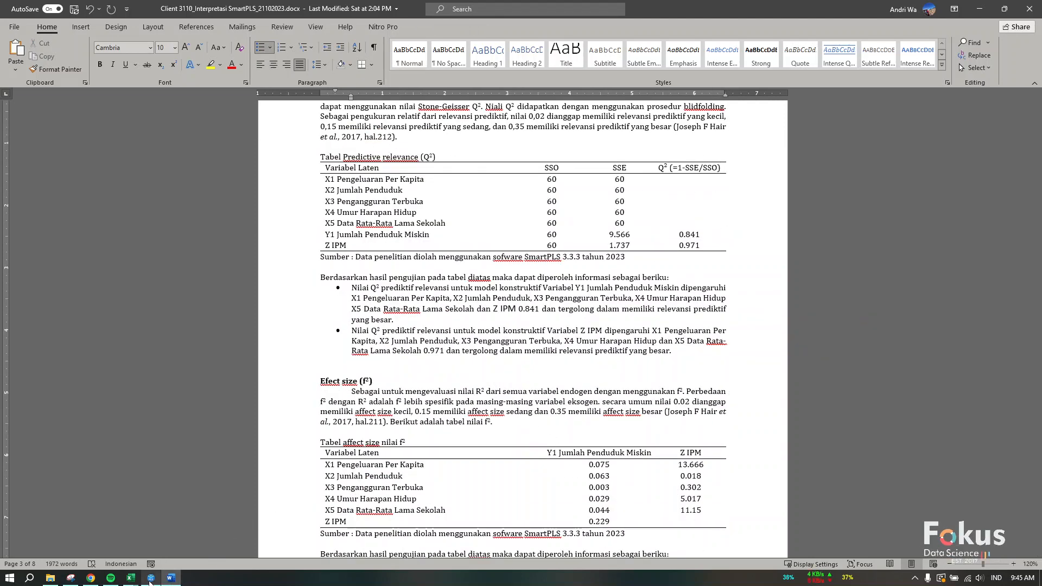
Switch back to SmartPLS, run Basic Bootstrapping on the contoh model with 500 subsamples, and widen the Path Coefficients report's path-name column
mouse_move(146, 582)
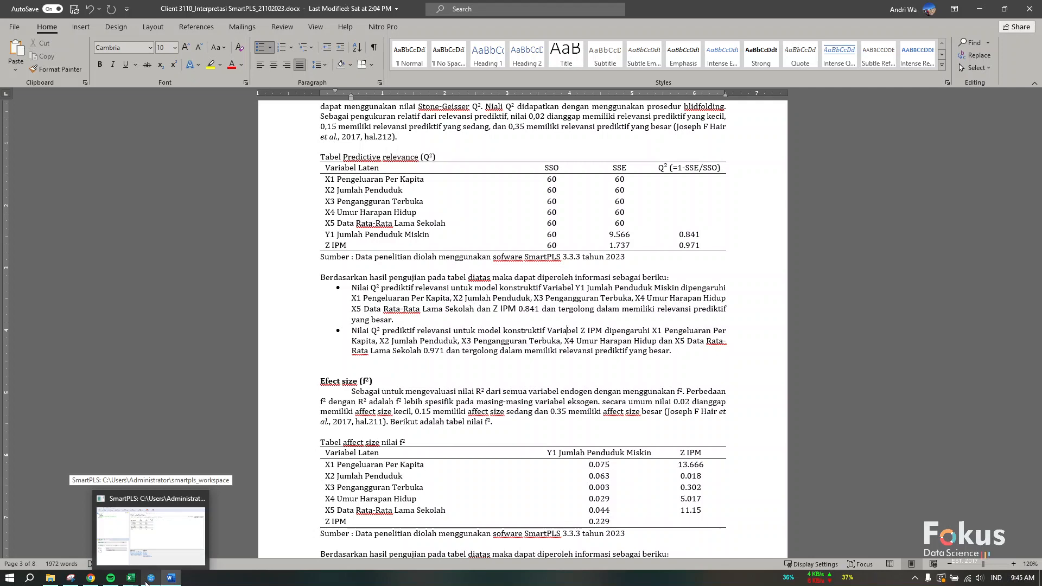
left_click(145, 582)
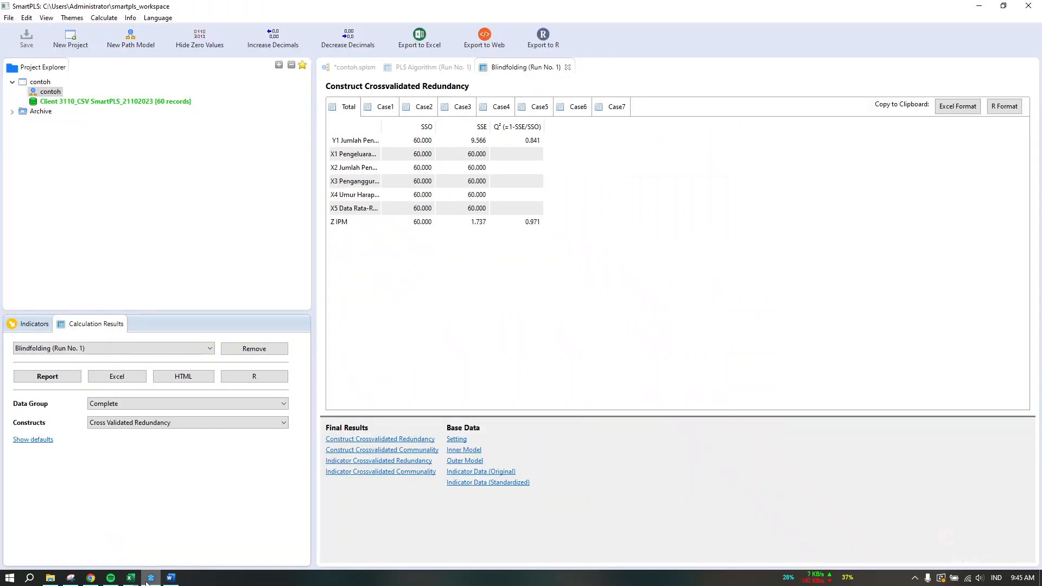
left_click(145, 583)
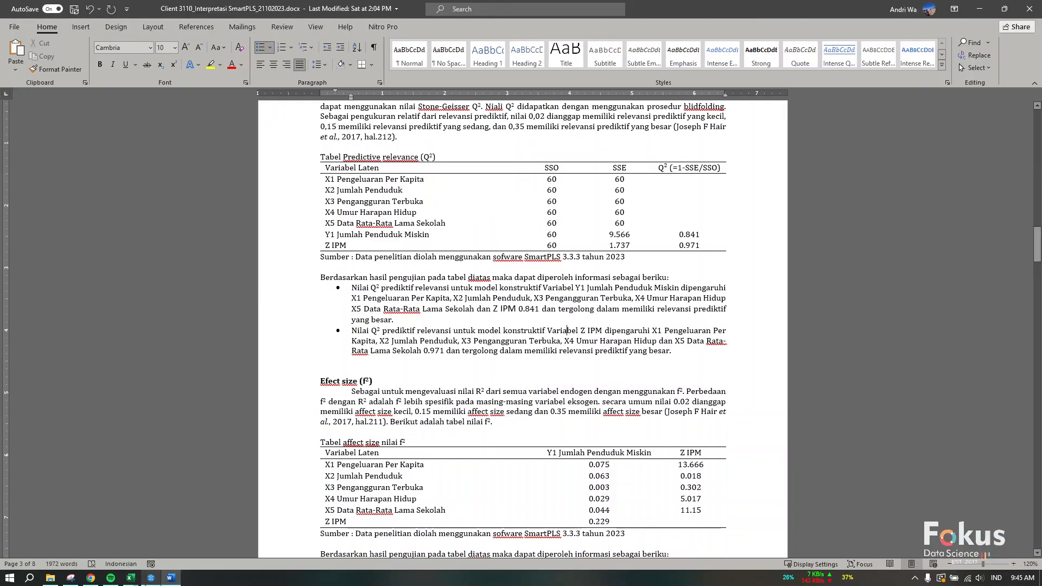
left_click(146, 582)
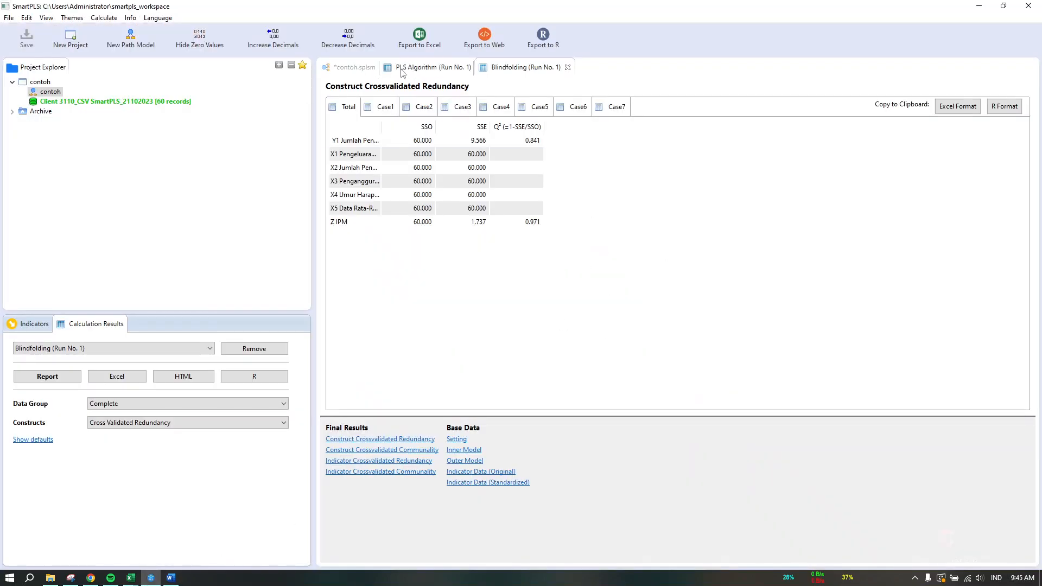
left_click(342, 72)
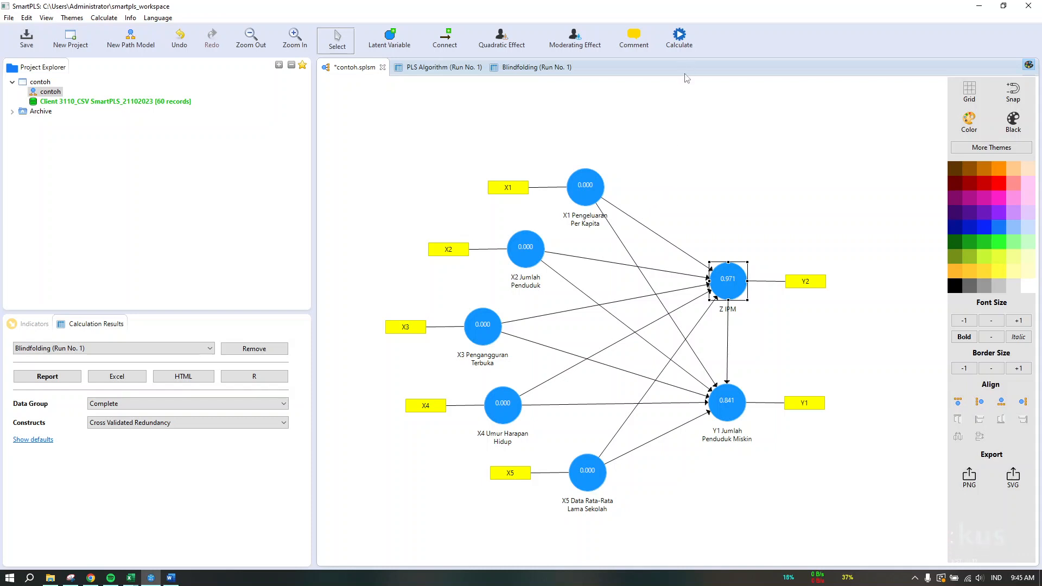
left_click(682, 44)
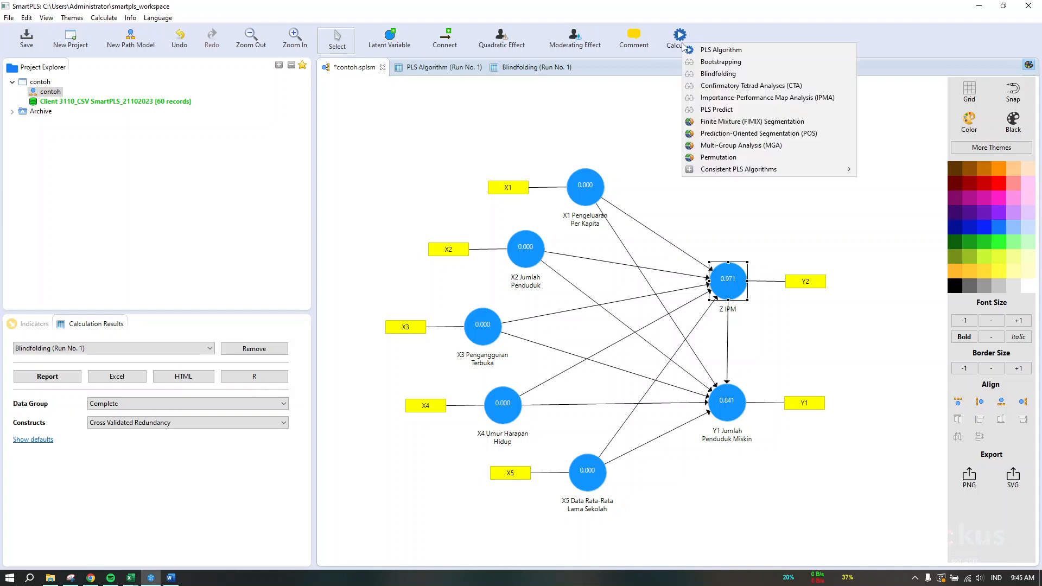
left_click(721, 62)
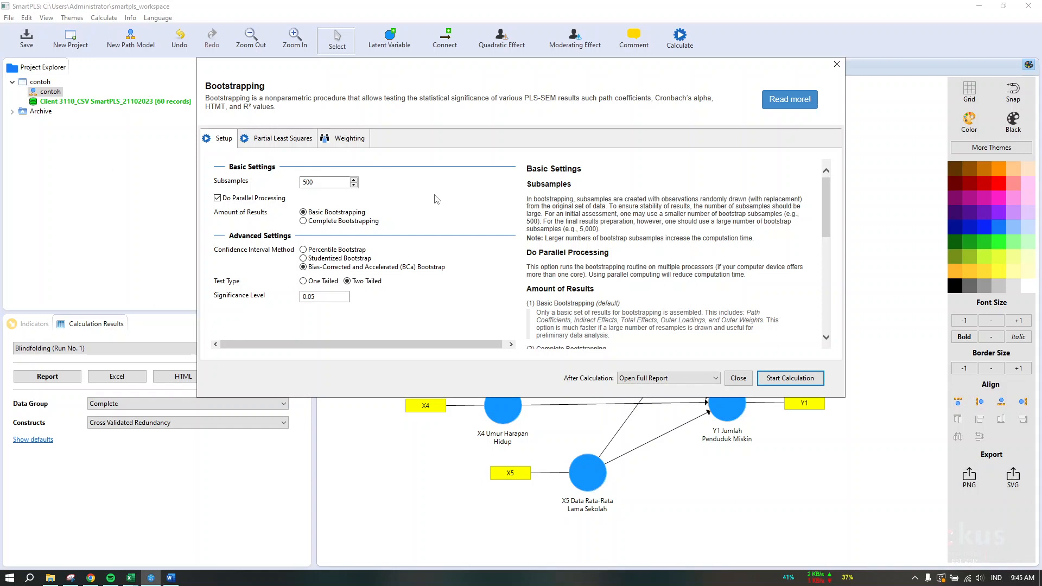
left_click(796, 380)
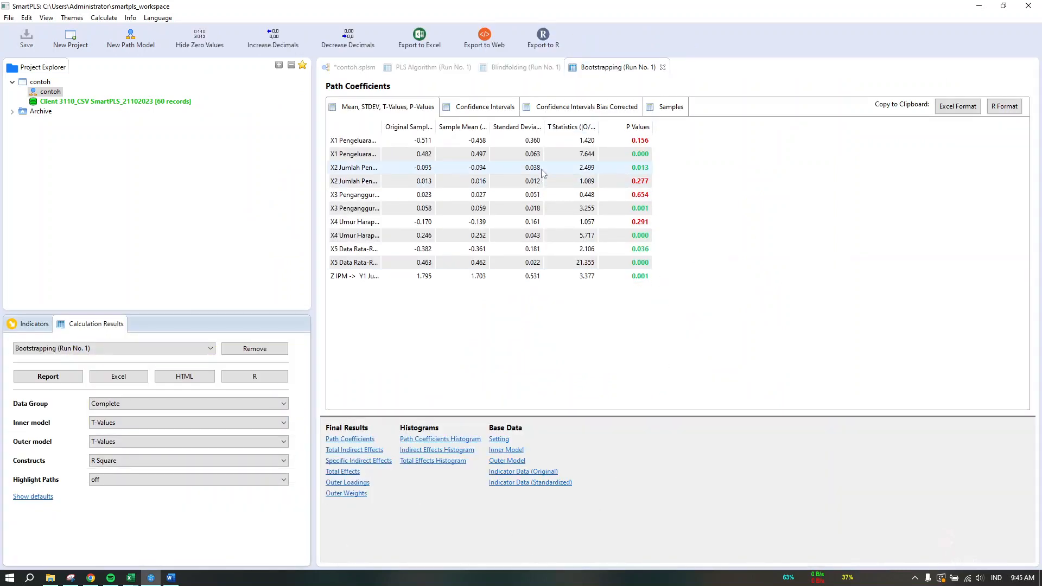
left_click_drag(382, 127, 548, 140)
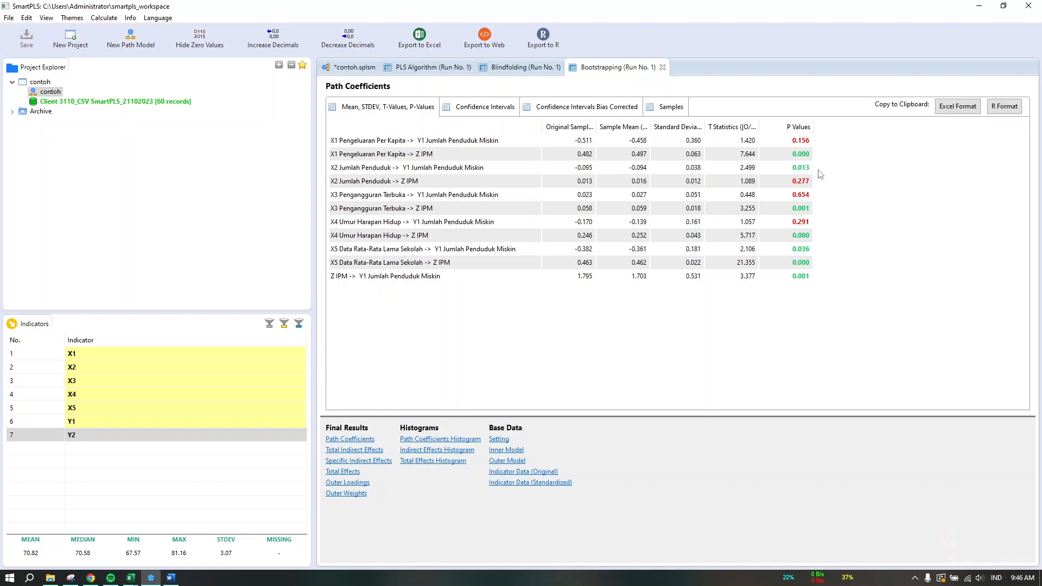
Switch to Word and examine the H1 path X1 Pengeluaran Per Kapita -> Z IPM in the direct-effect hypothesis table, including Original Sample and P Values
left_click(172, 577)
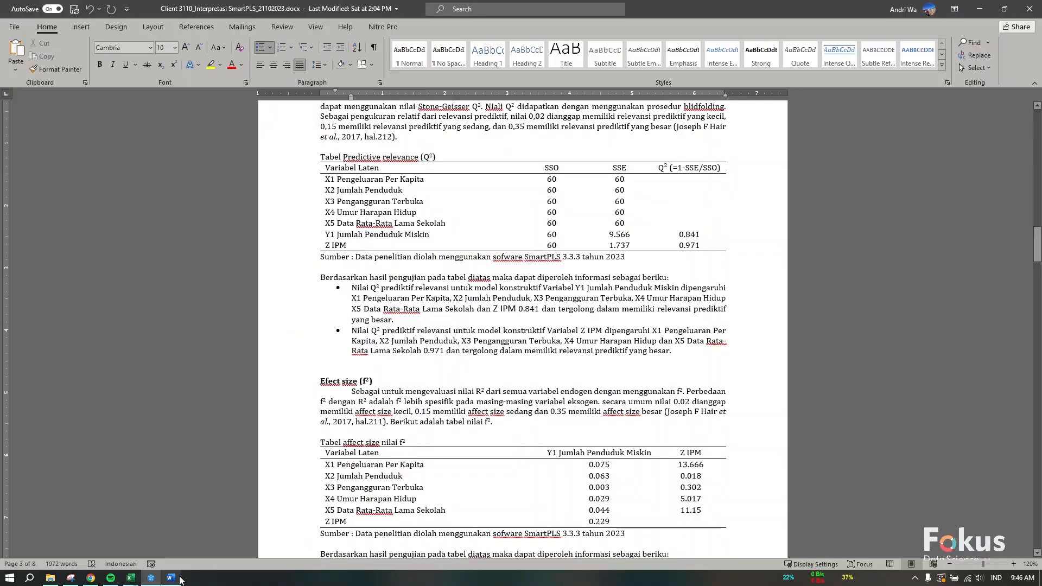
scroll(549, 360, "down", 10)
scroll(549, 360, "down", 20)
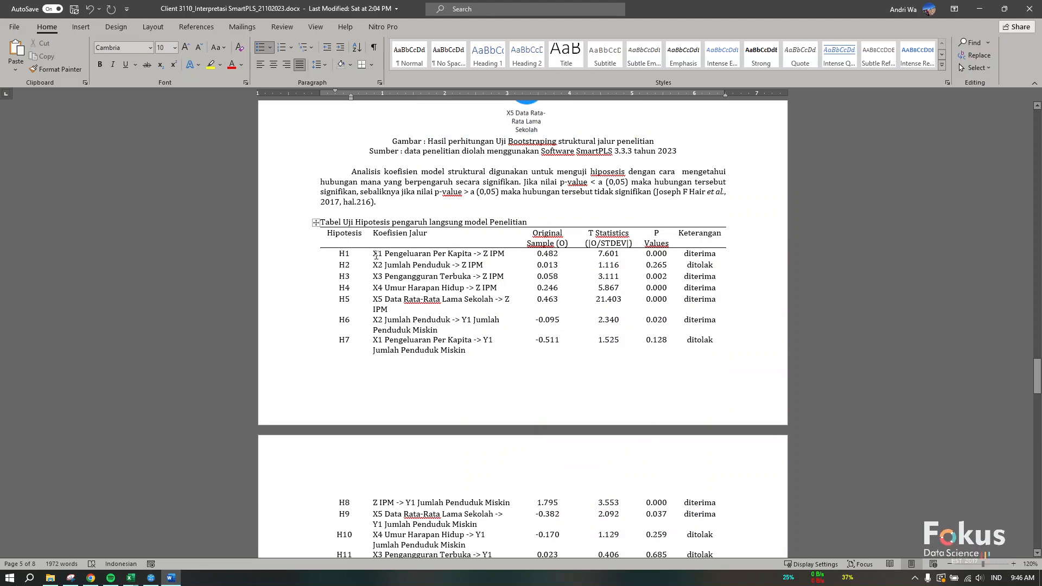
left_click_drag(374, 254, 506, 254)
scroll(472, 255, "down", 5)
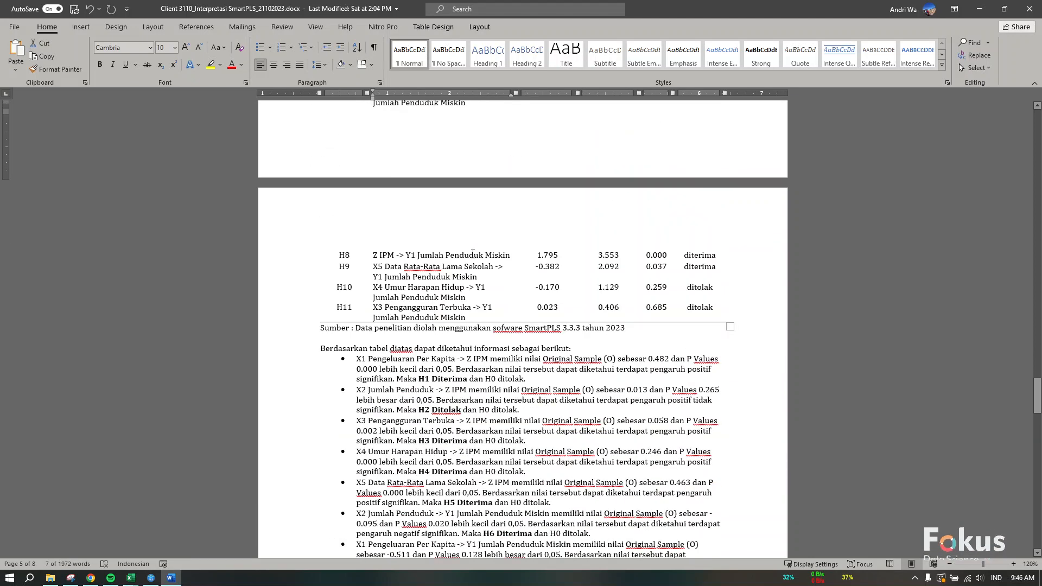
scroll(473, 254, "up", 5)
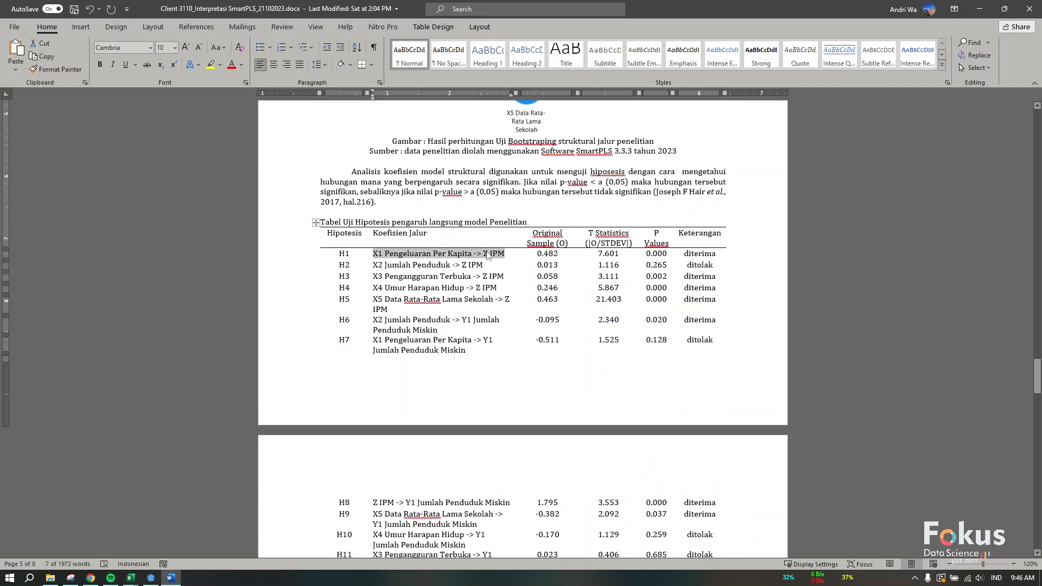
left_click_drag(533, 234, 560, 254)
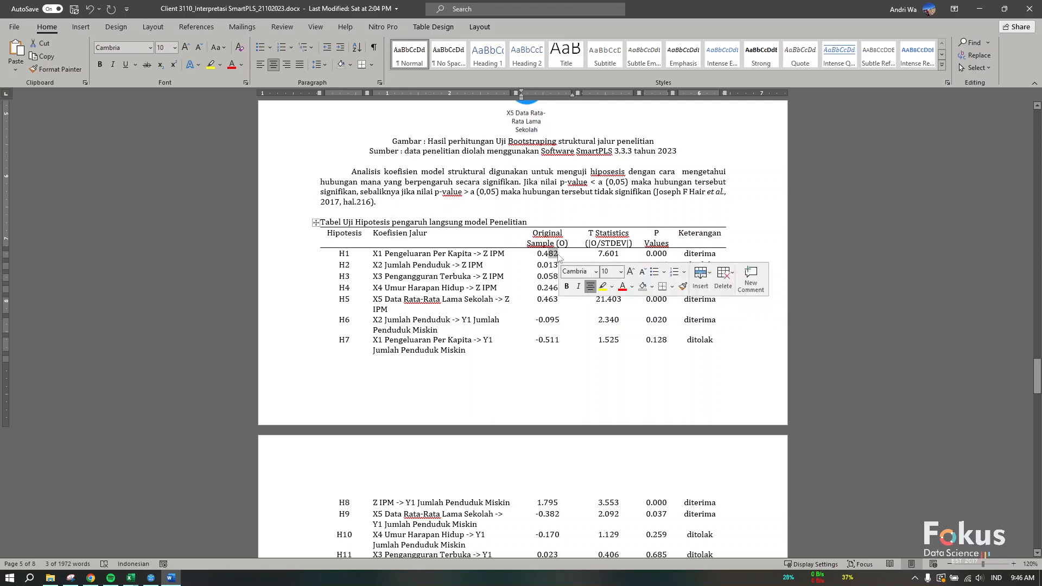
key("Home")
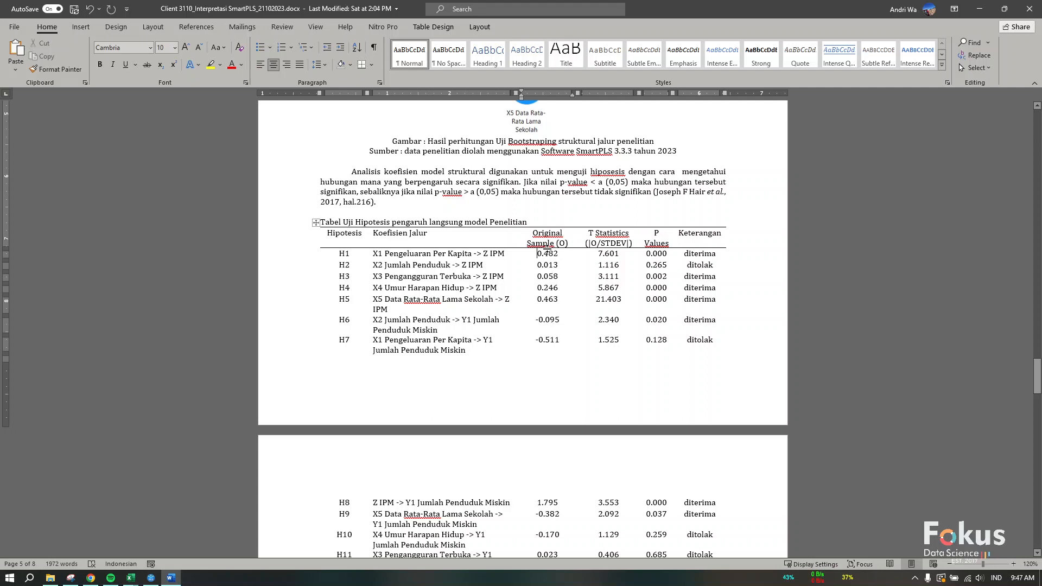
left_click_drag(656, 235, 658, 255)
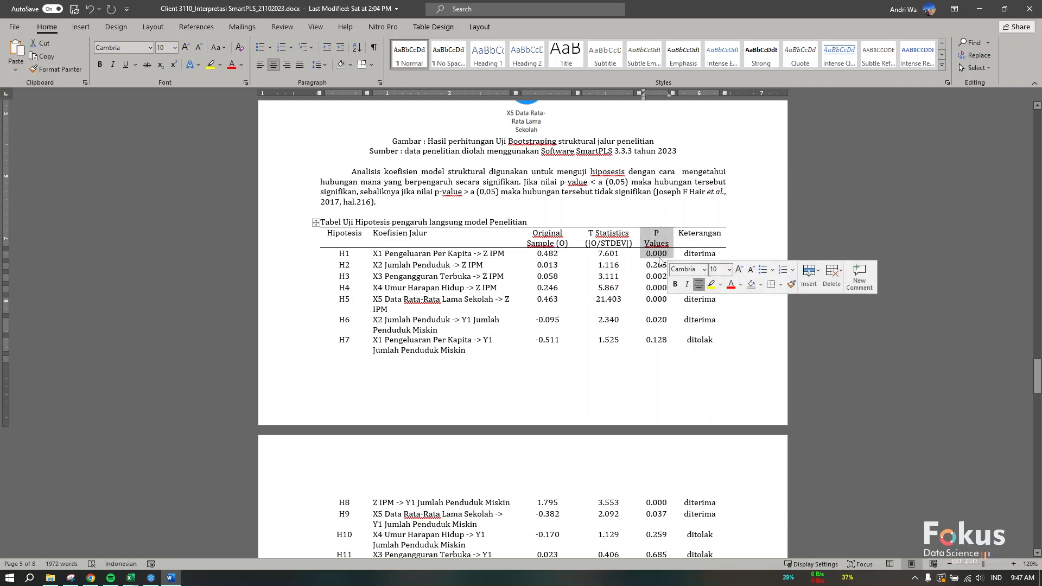
Read the bulleted H1 interpretation for X1 Pengeluaran Per Kapita -> Z IPM, checking the direction and significance of the effect
scroll(520, 263, "down", 10)
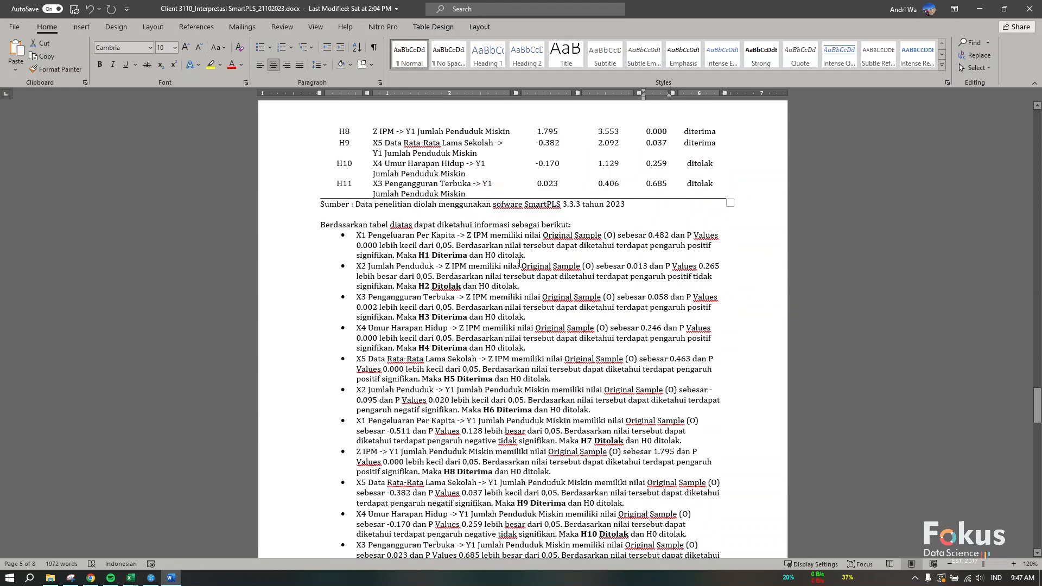
left_click_drag(349, 234, 492, 235)
left_click(523, 235)
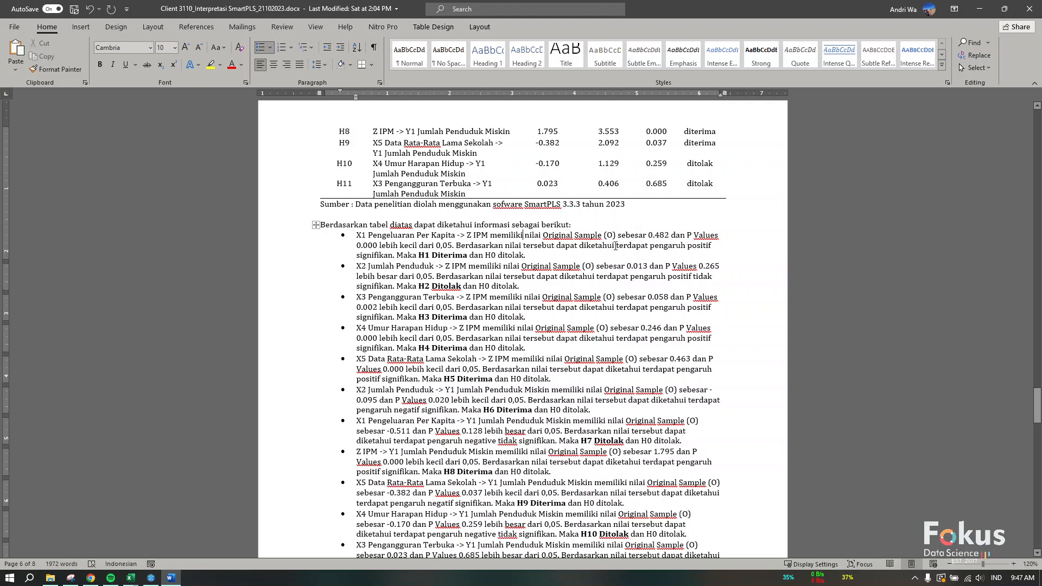
left_click_drag(593, 248, 712, 247)
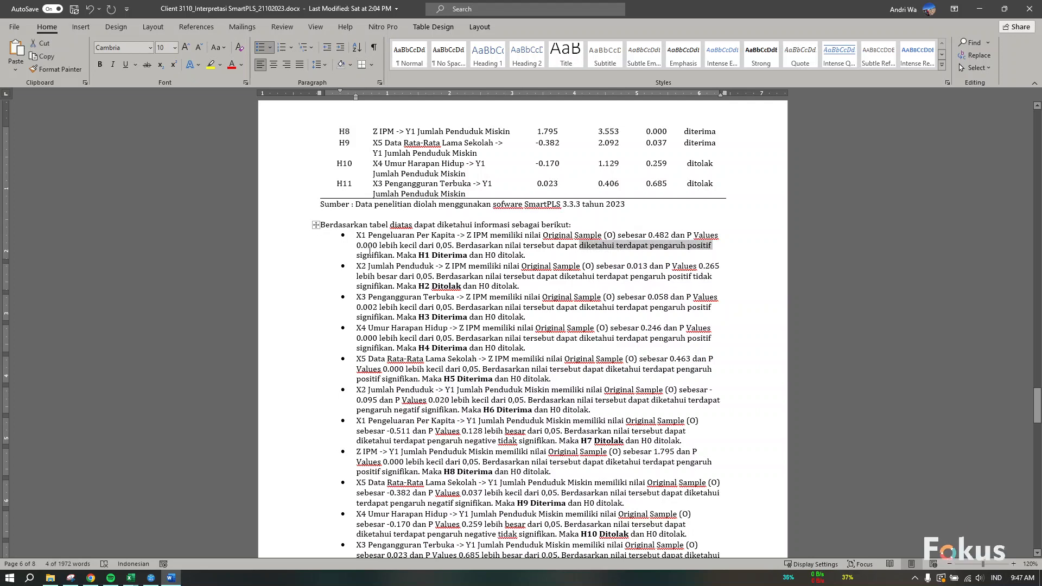
left_click_drag(349, 254, 483, 249)
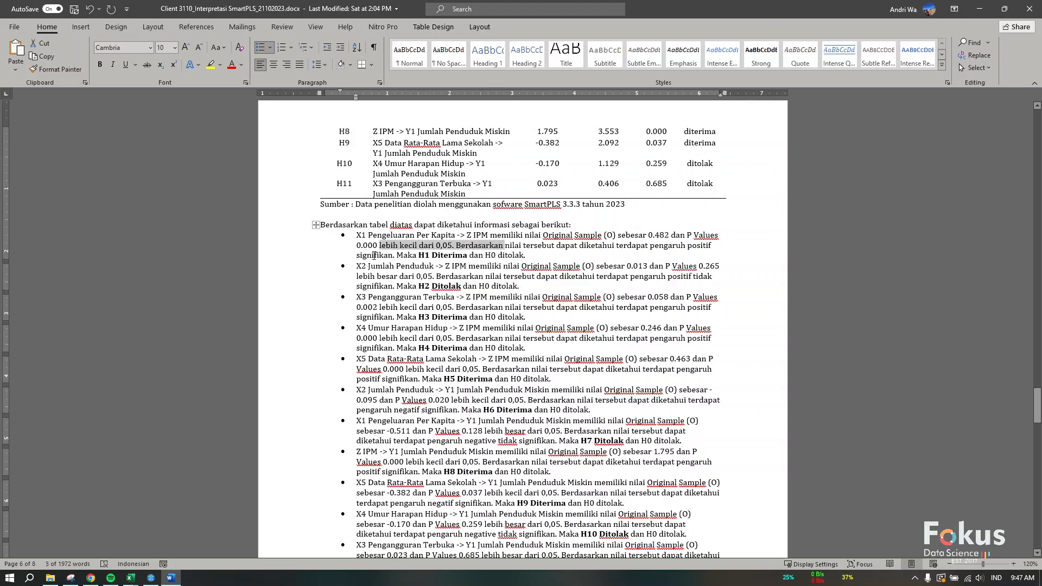
left_click_drag(356, 255, 387, 256)
Cross-check the Original Sample and P Values quoted in the H1 interpretation against the hypothesis table
scroll(463, 257, "up", 6)
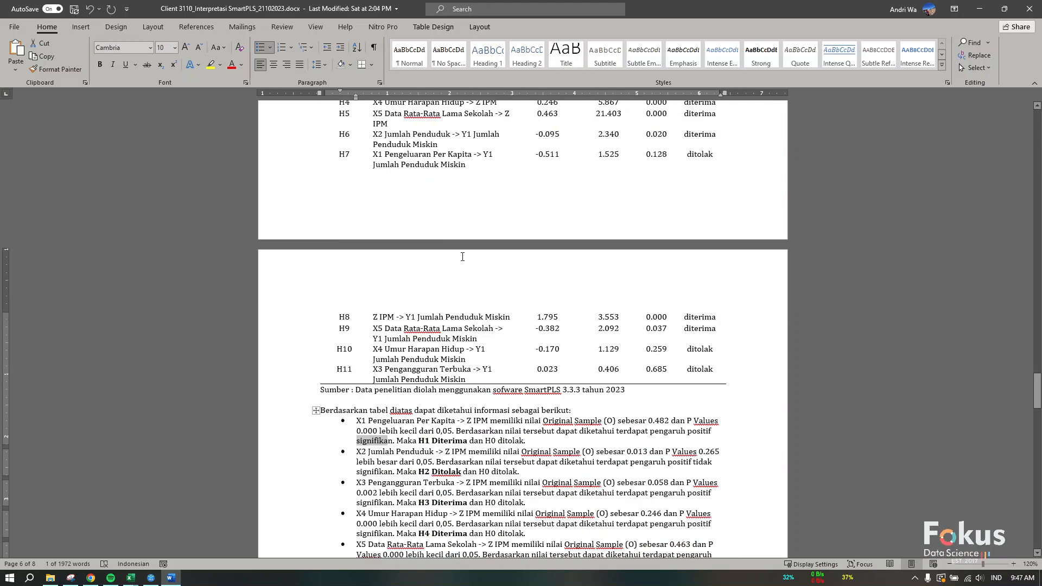
scroll(462, 256, "down", 6)
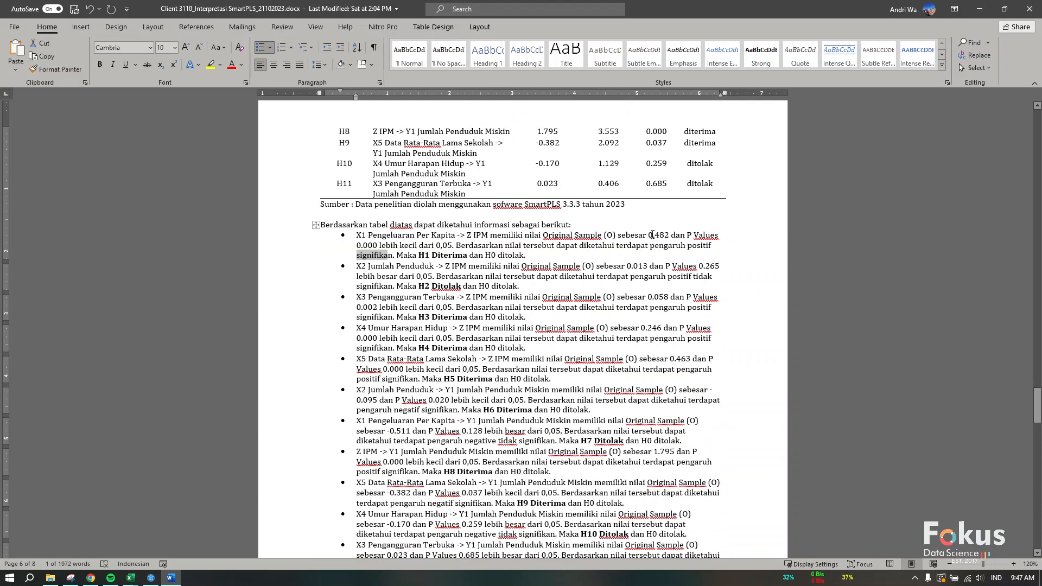
scroll(644, 235, "up", 8)
scroll(545, 118, "down", 6)
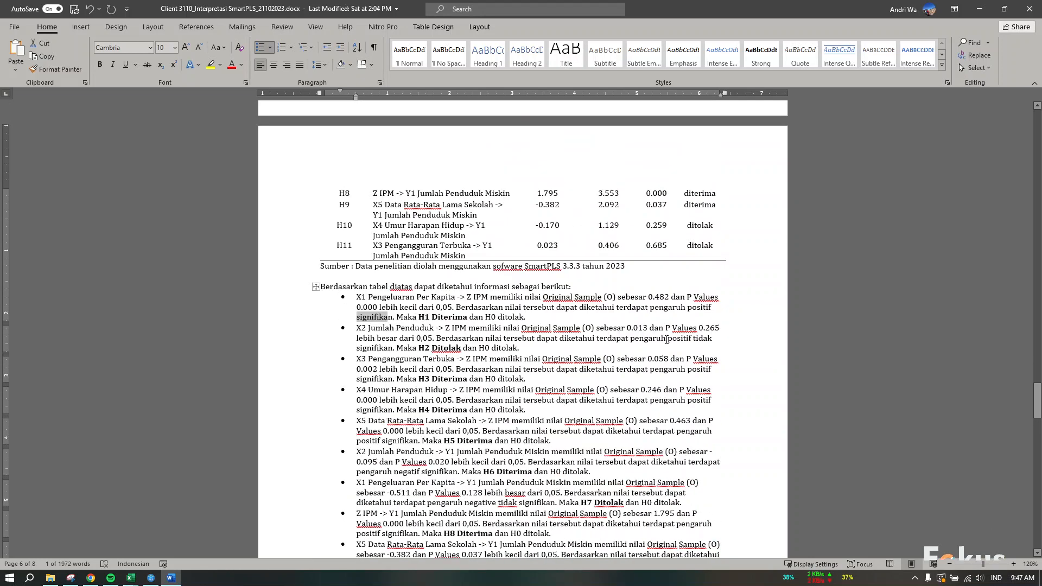
left_click_drag(688, 298, 719, 298)
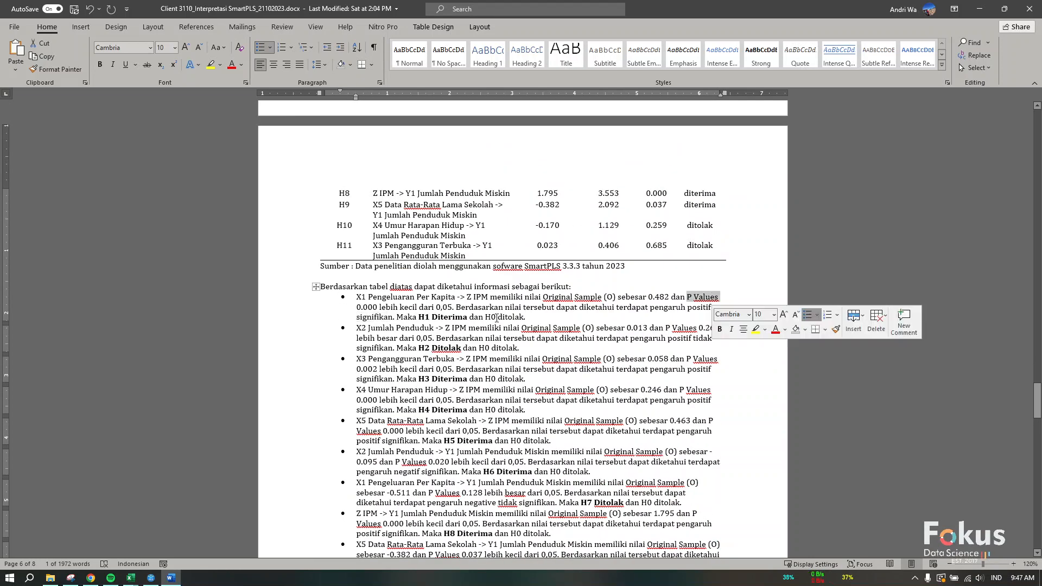
Examine the H2 path X2 Jumlah Penduduk -> Z IPM in the direct-effect hypothesis table, checking its P Values and Keterangan
left_click_drag(358, 308, 388, 308)
scroll(630, 297, "up", 10)
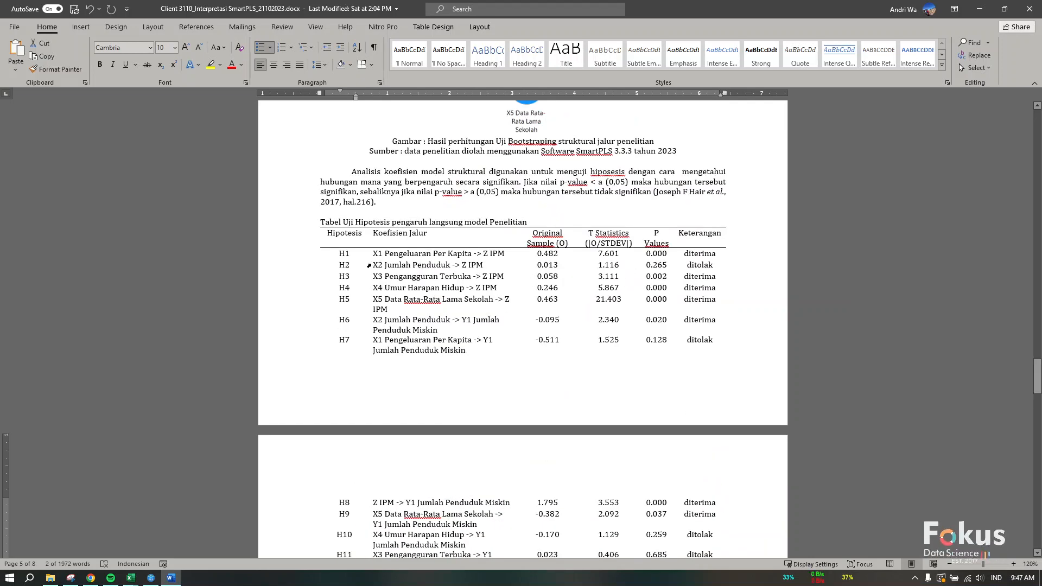
left_click_drag(373, 269, 483, 265)
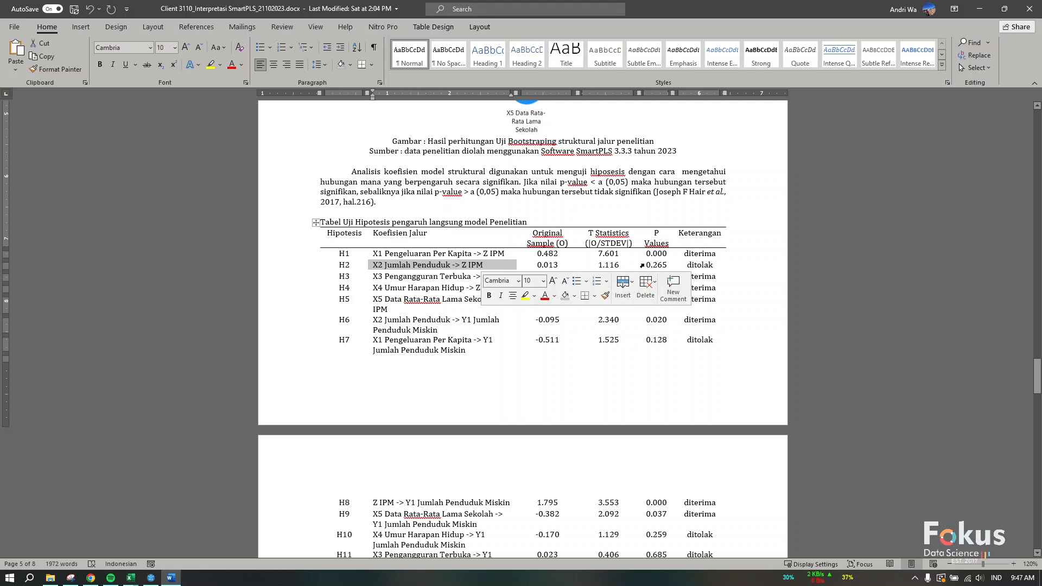
left_click_drag(661, 266, 648, 268)
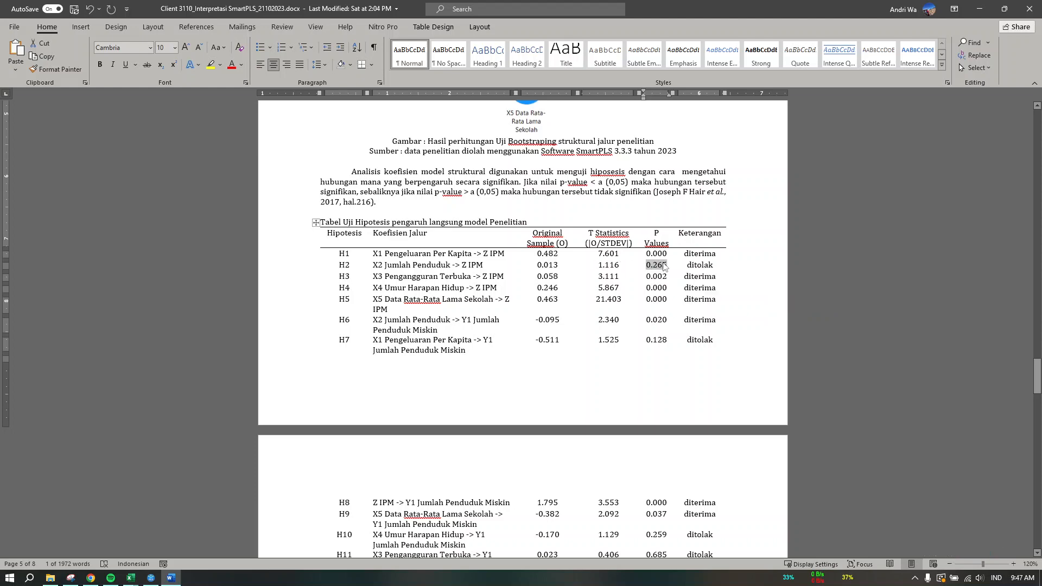
left_click(689, 265)
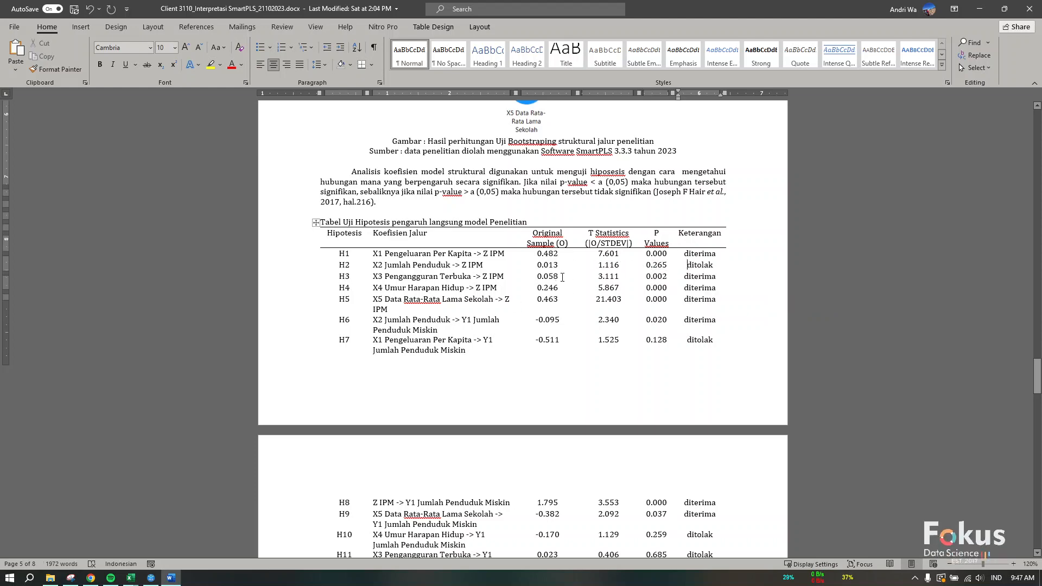
Check the Original Sample and P Values of H6 in the hypothesis table for the direction and significance of the effect
scroll(570, 288, "down", 2)
scroll(575, 272, "up", 1)
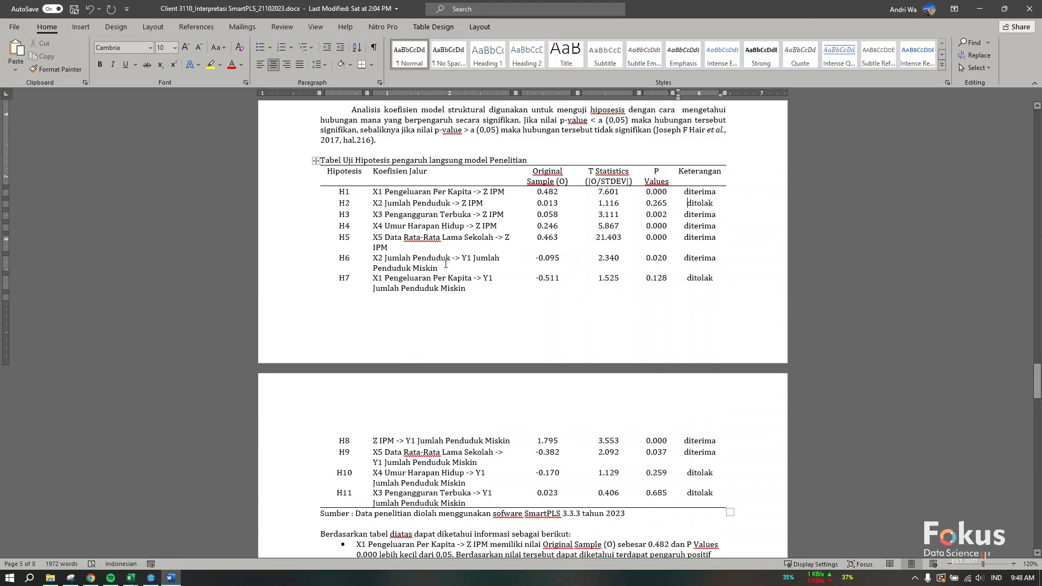
double_click(540, 260)
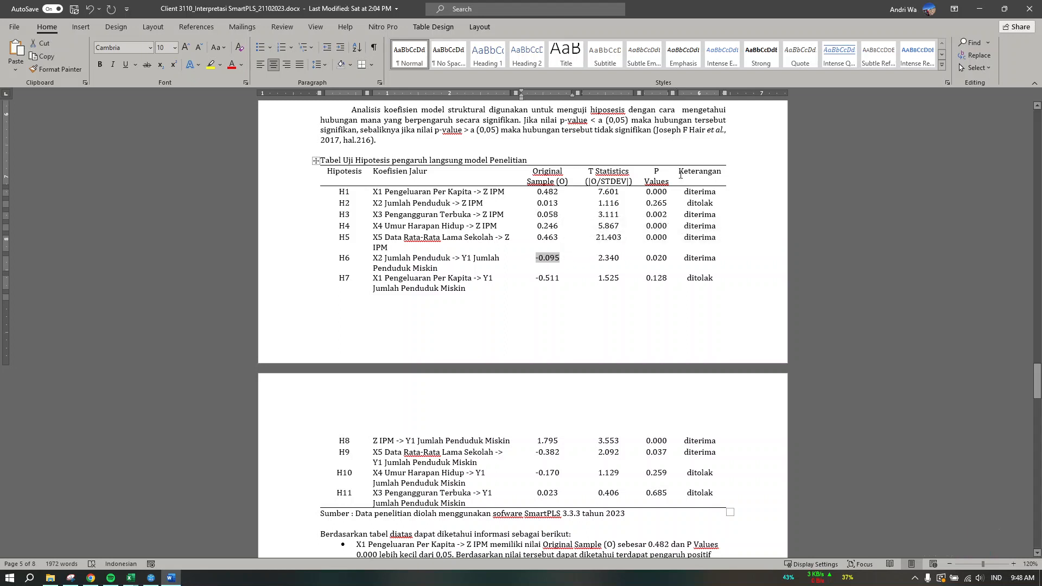
left_click(642, 259)
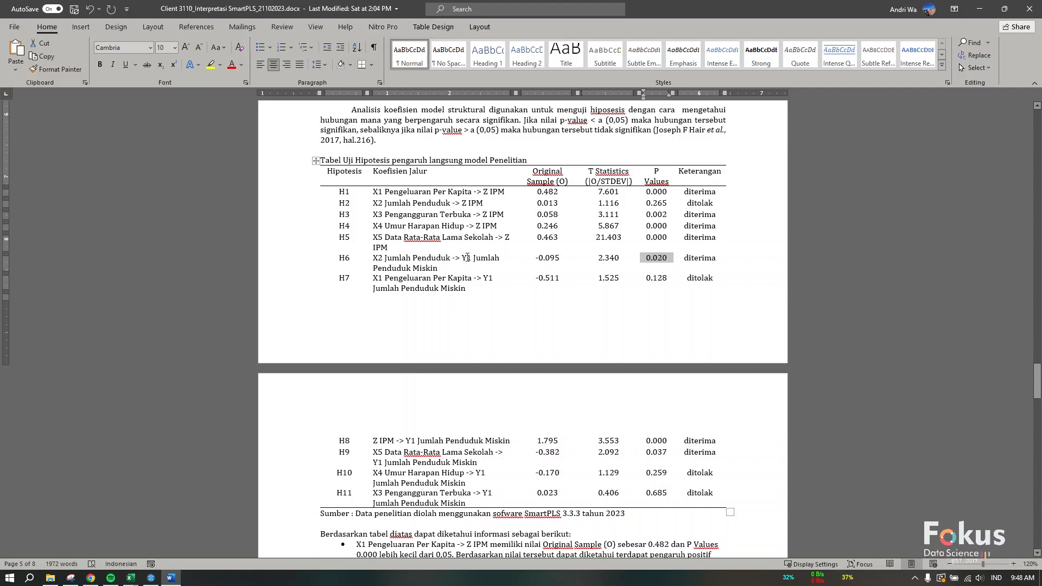
left_click_drag(535, 259, 560, 259)
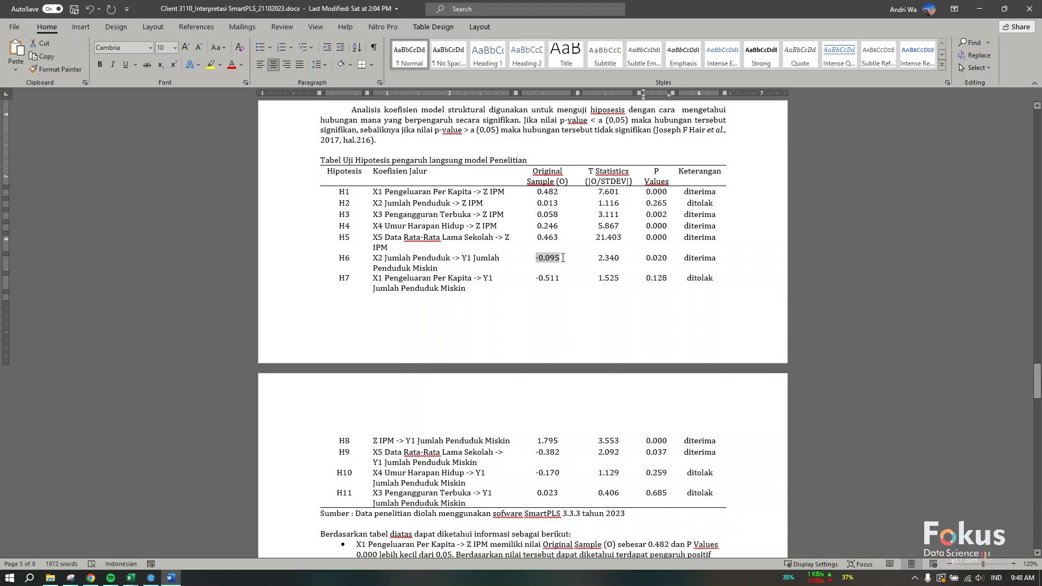
left_click(460, 259)
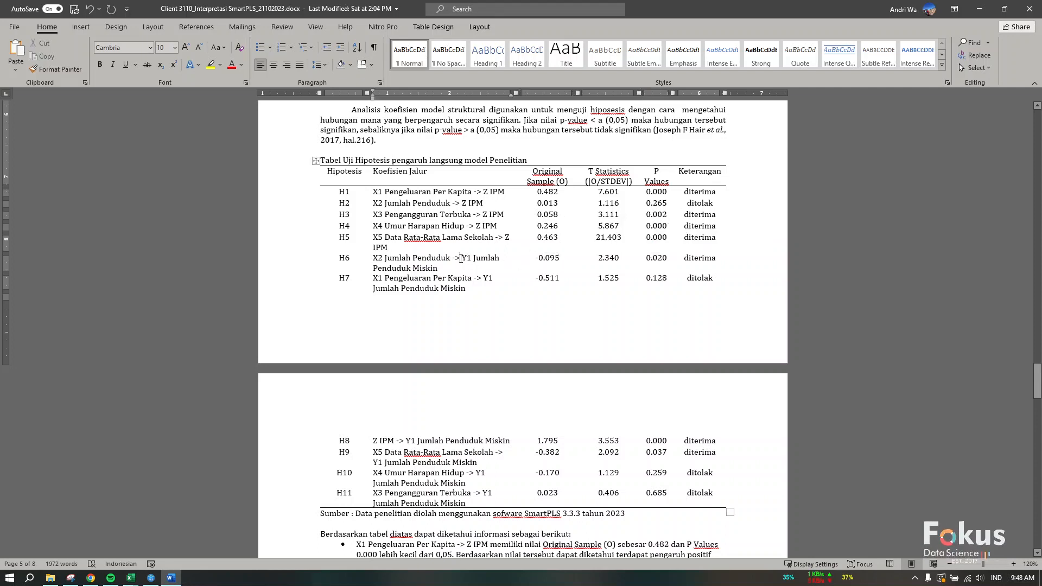
Read the H6 path X2 Jumlah Penduduk -> Y1 Jumlah Penduduk Miskin against its Original Sample sign to interpret the relationship
left_click_drag(461, 259, 500, 259)
left_click(450, 259)
left_click_drag(342, 260, 412, 269)
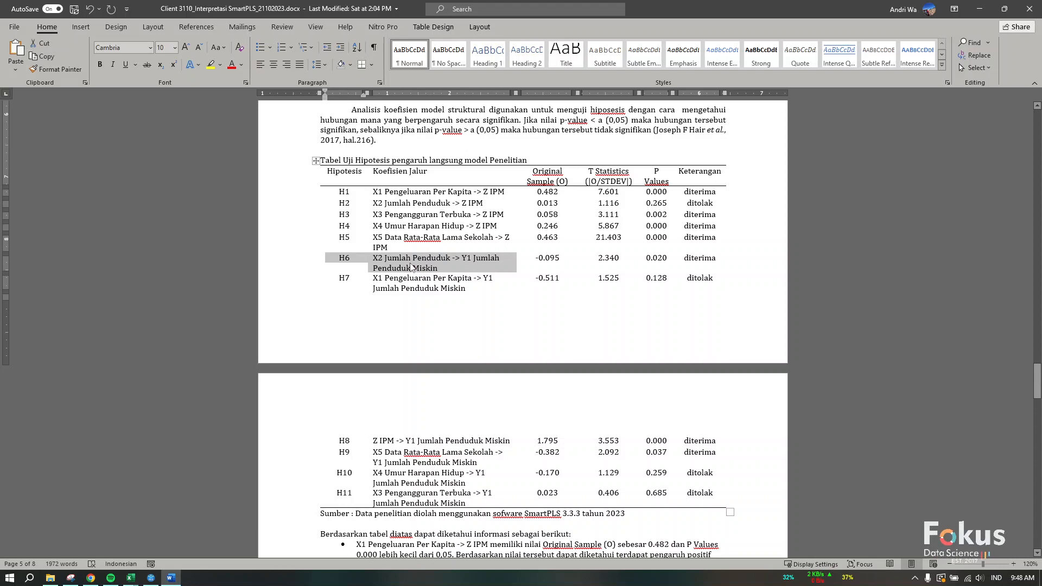
left_click(378, 261)
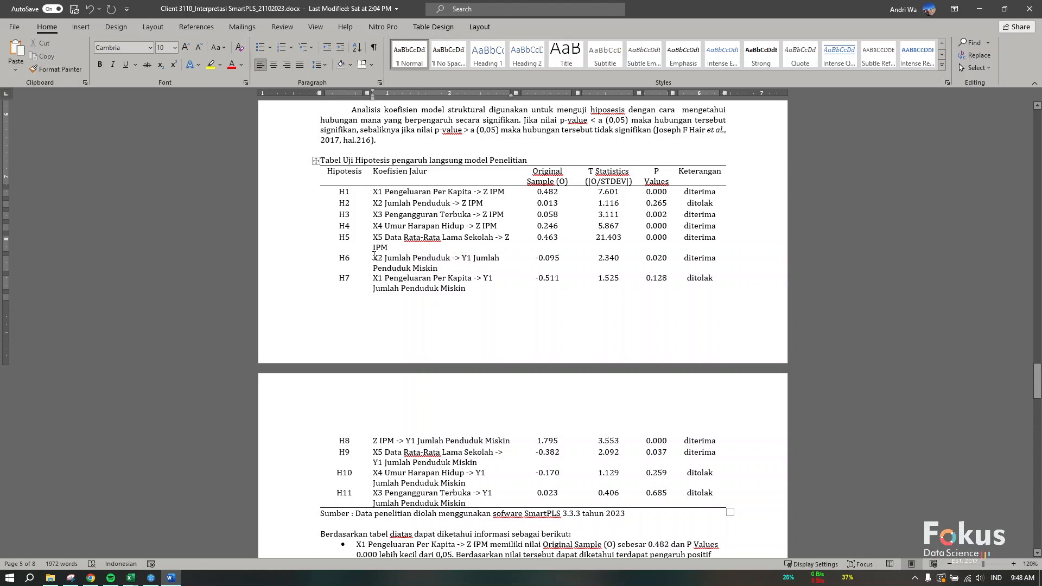
left_click_drag(374, 255, 488, 259)
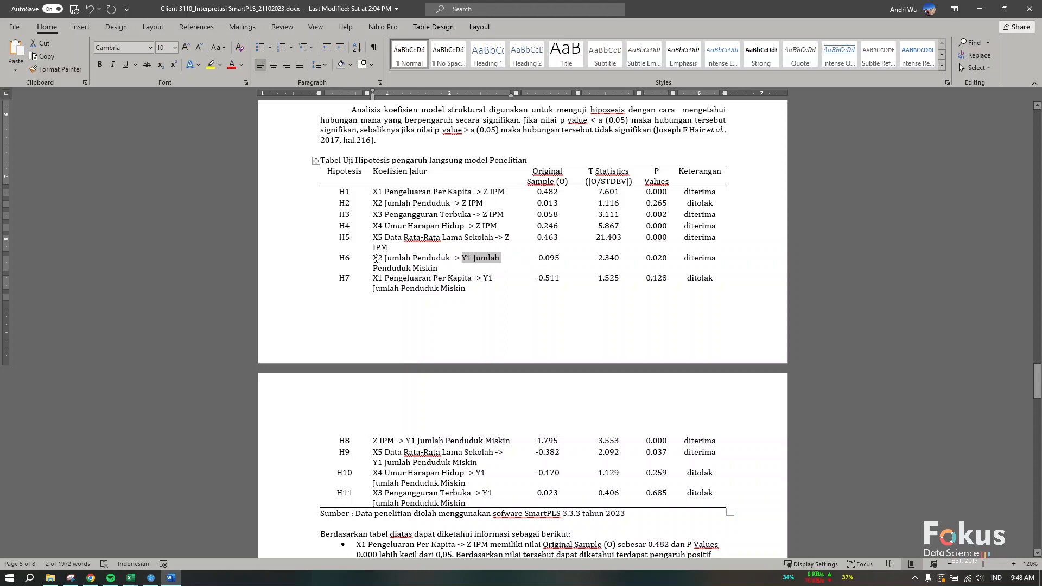
left_click_drag(376, 258, 495, 266)
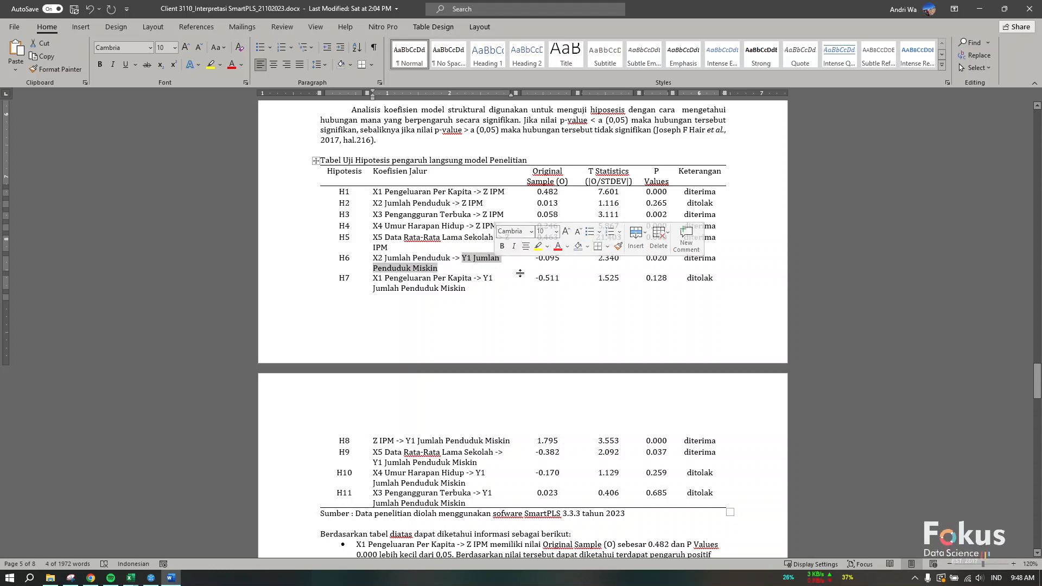
left_click(542, 257)
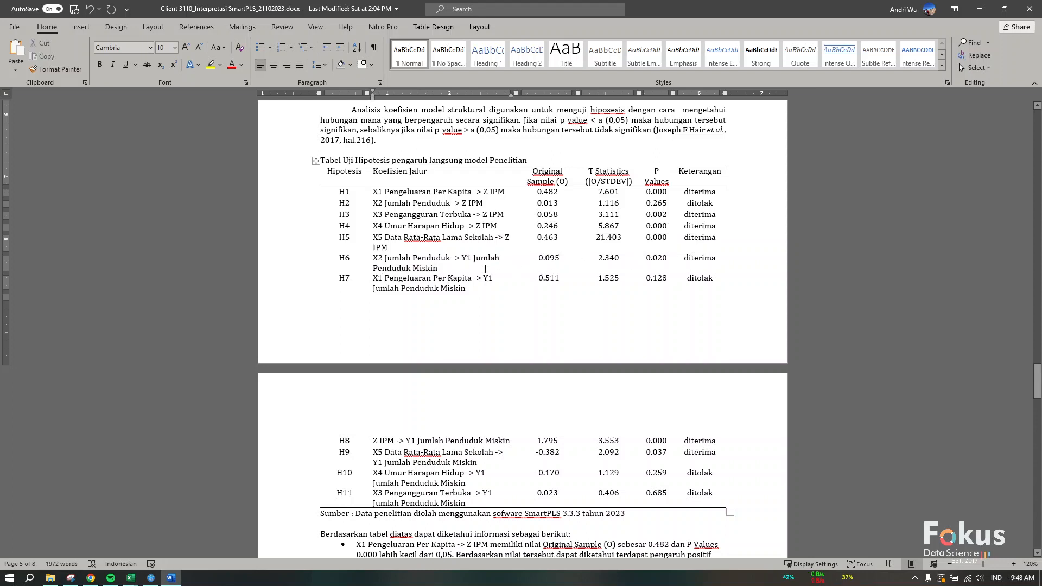
left_click_drag(438, 268, 374, 269)
left_click(415, 288)
Examine the H9 path X5 Data Rata-Rata Lama Sekolah -> Y1 Jumlah Penduduk Miskin and its Original Sample in the hypothesis table
scroll(449, 292, "down", 2)
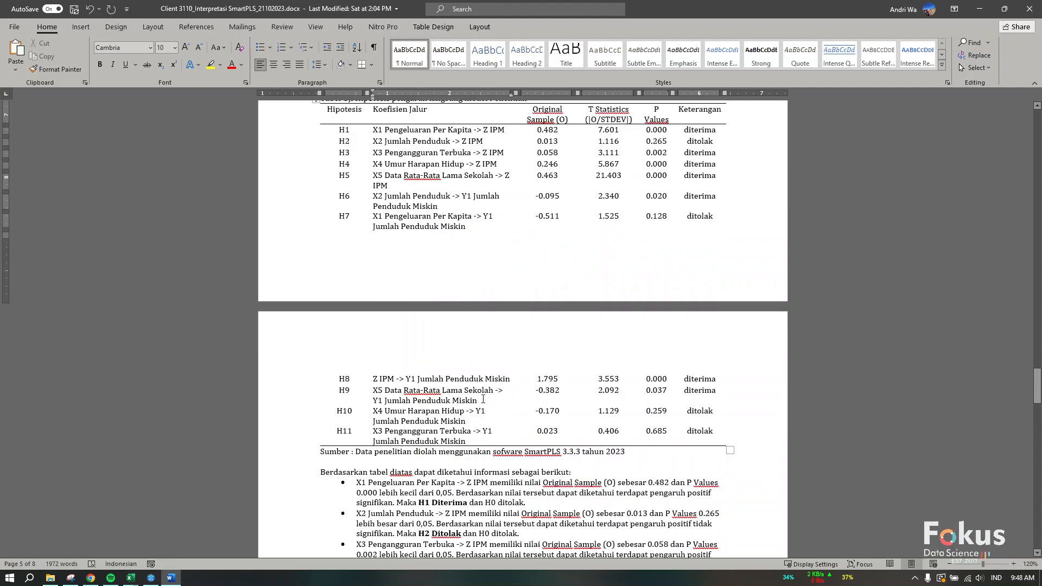
left_click_drag(483, 400, 424, 390)
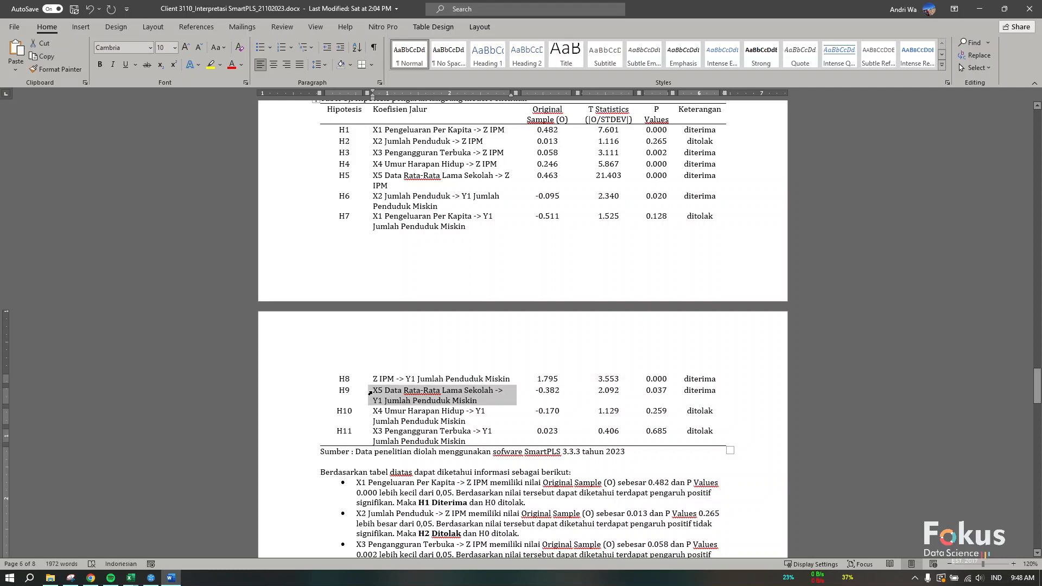
left_click(378, 391)
left_click_drag(338, 392, 467, 392)
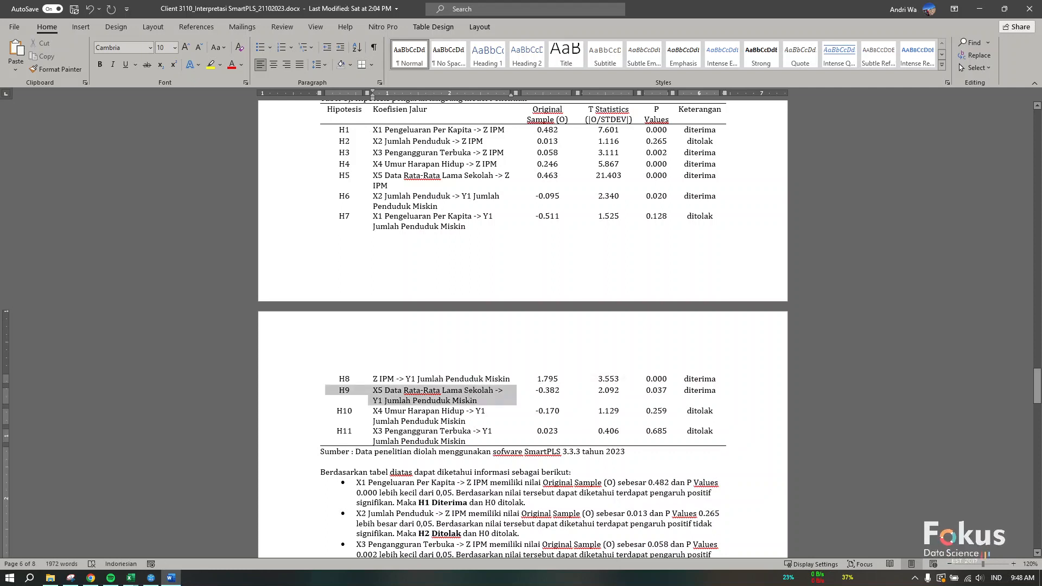
left_click(368, 392)
left_click(374, 391)
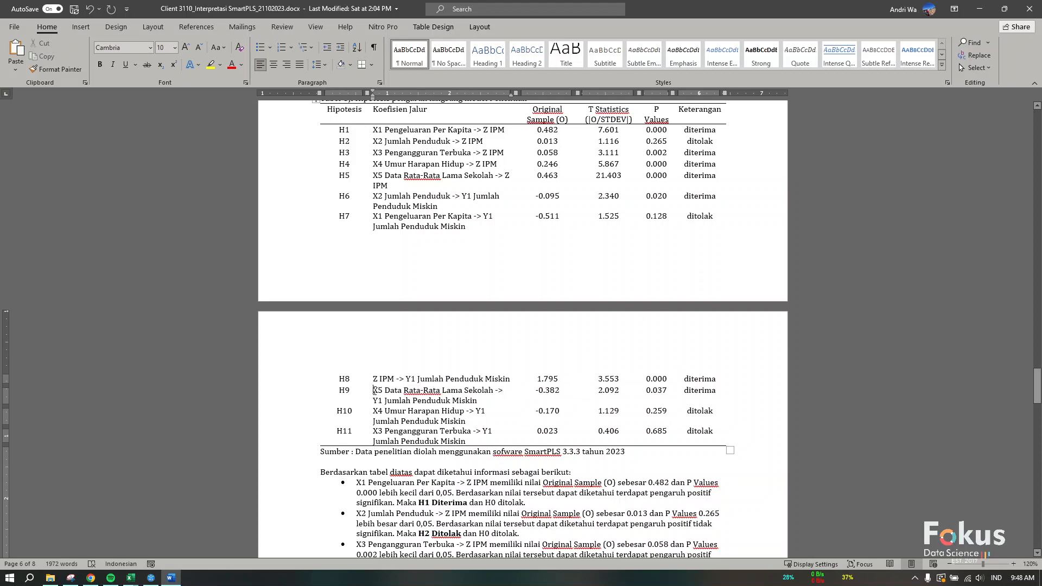
left_click(369, 391)
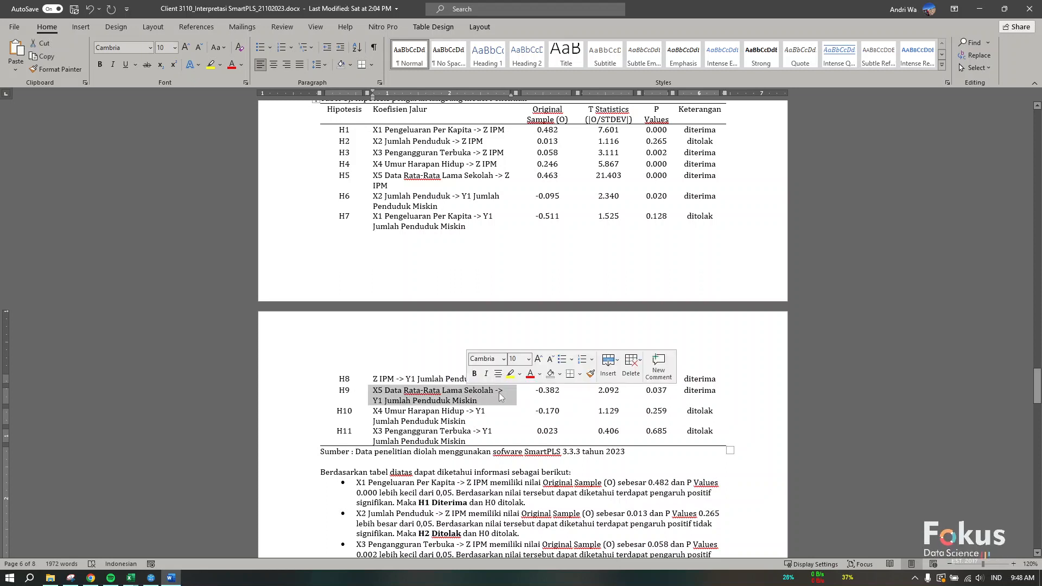
left_click_drag(536, 392, 560, 392)
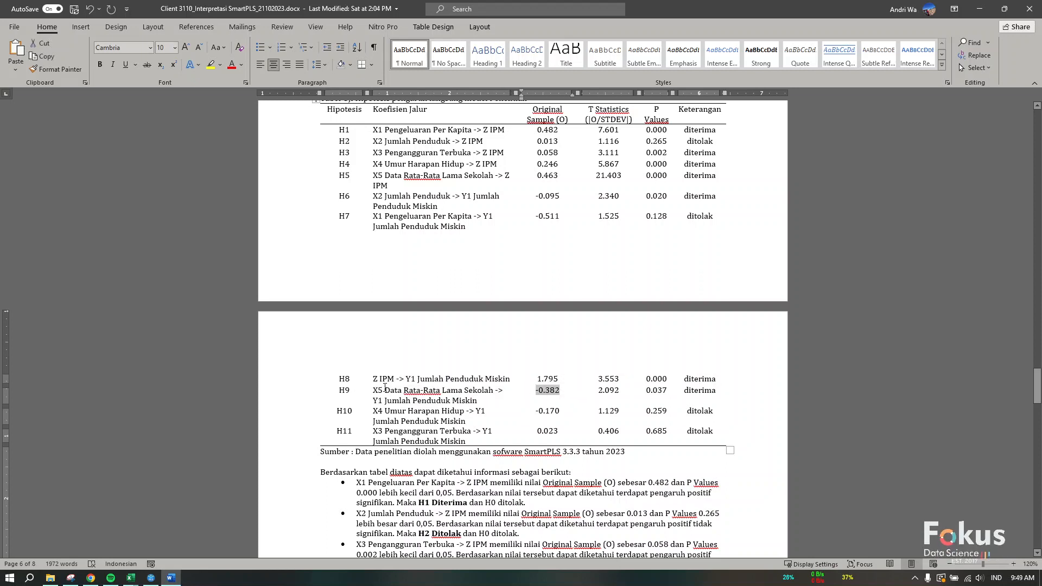
left_click_drag(381, 397, 432, 401)
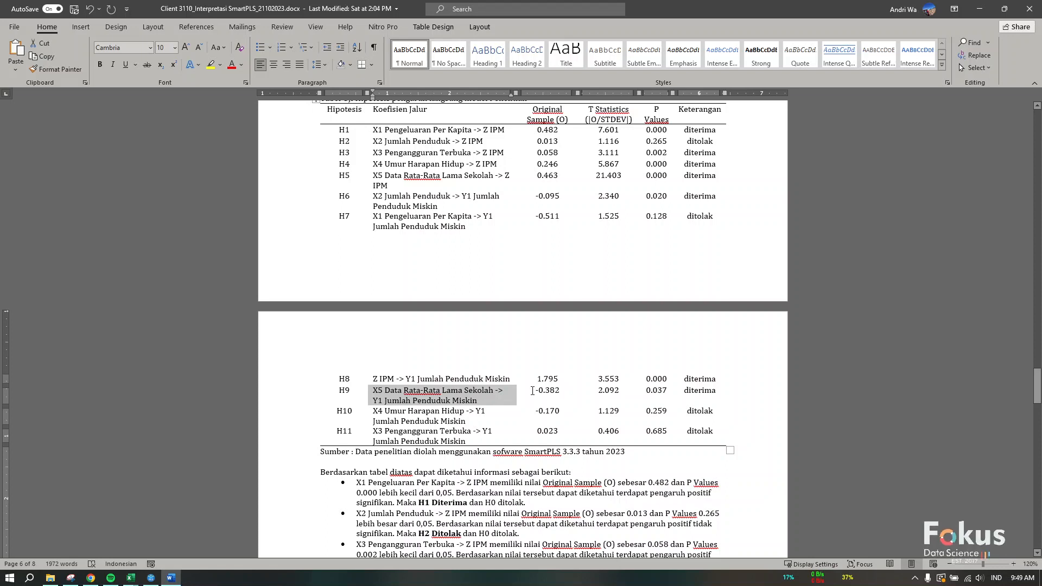
Skim the Lampiran Output SmartPLS appendix, covering the PLS Algorithm, Blindfolding and Bootstrapping output tables
scroll(553, 384, "down", 15)
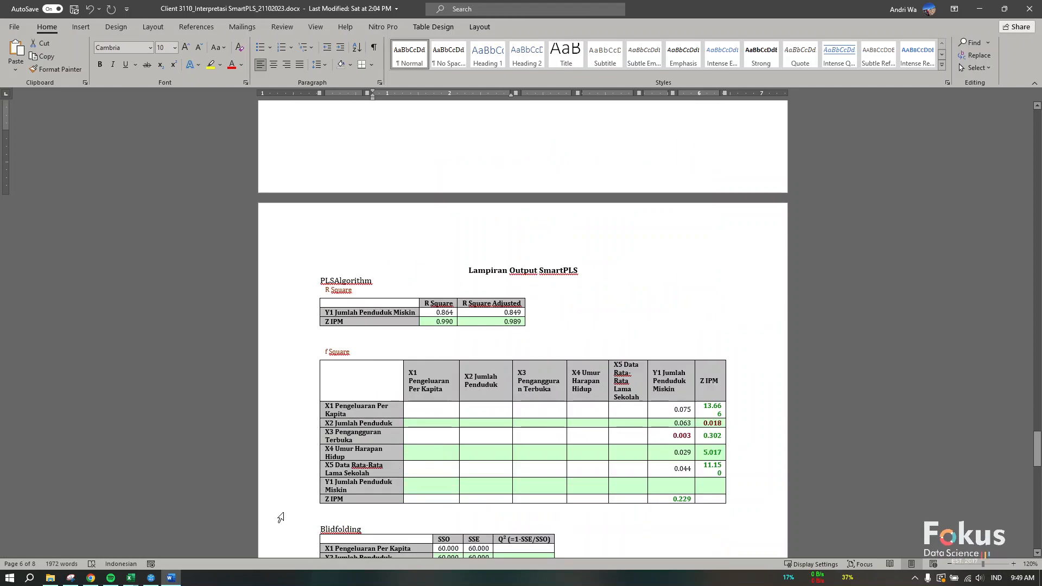
scroll(470, 501, "up", 8)
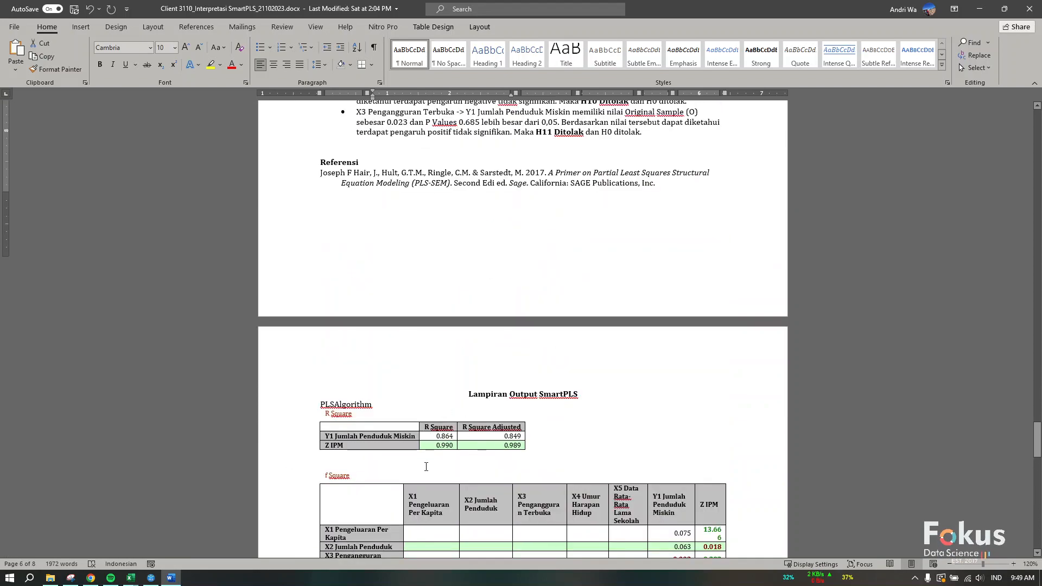
scroll(462, 484, "down", 20)
scroll(452, 460, "up", 20)
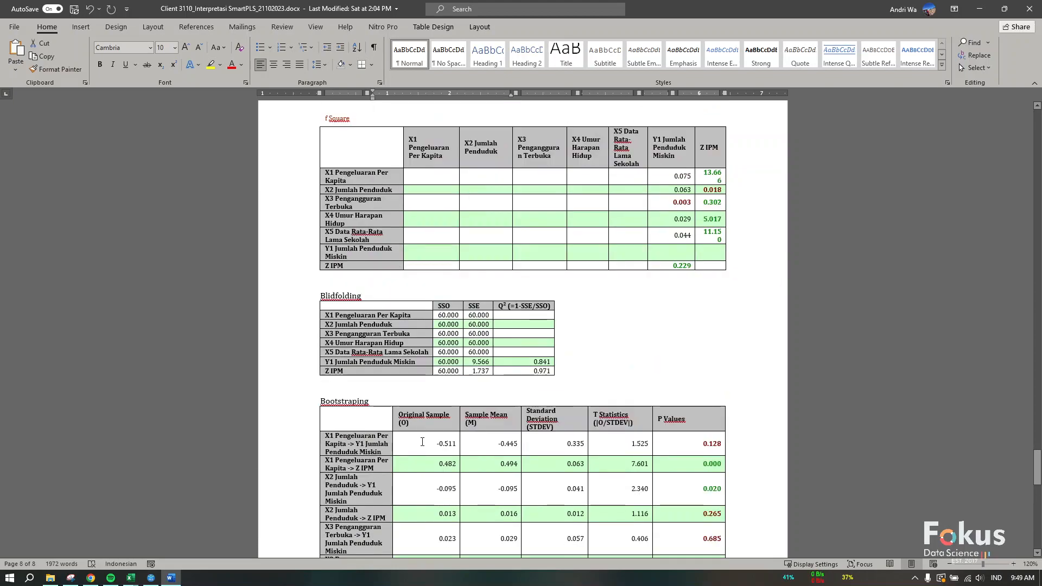
scroll(434, 446, "up", 20)
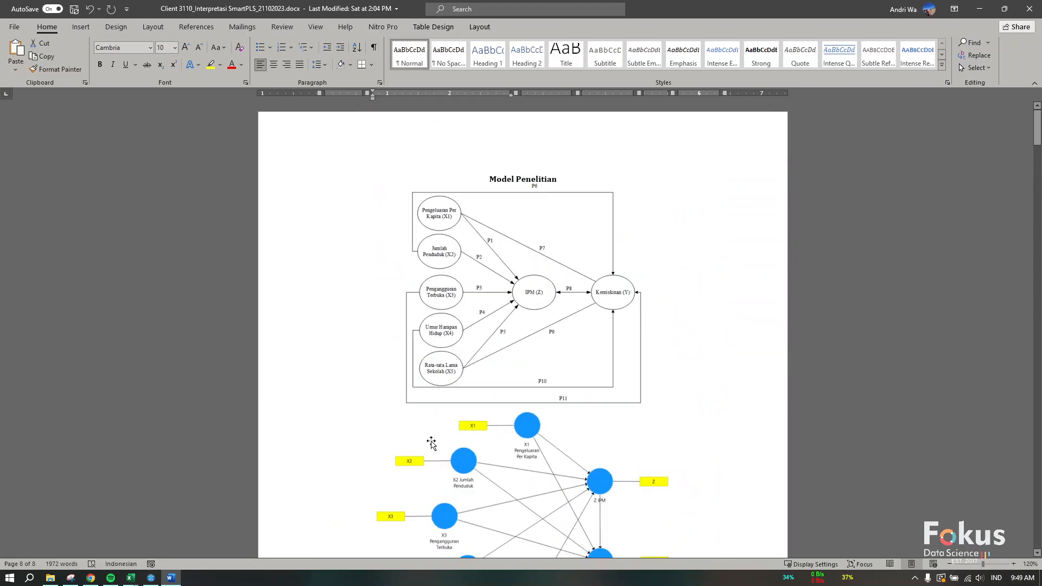
Review the document's opening pages, covering the Model Penelitian diagram, the Inner Model figure and the coefficient of determination section
scroll(435, 429, "down", 3)
scroll(435, 425, "down", 6)
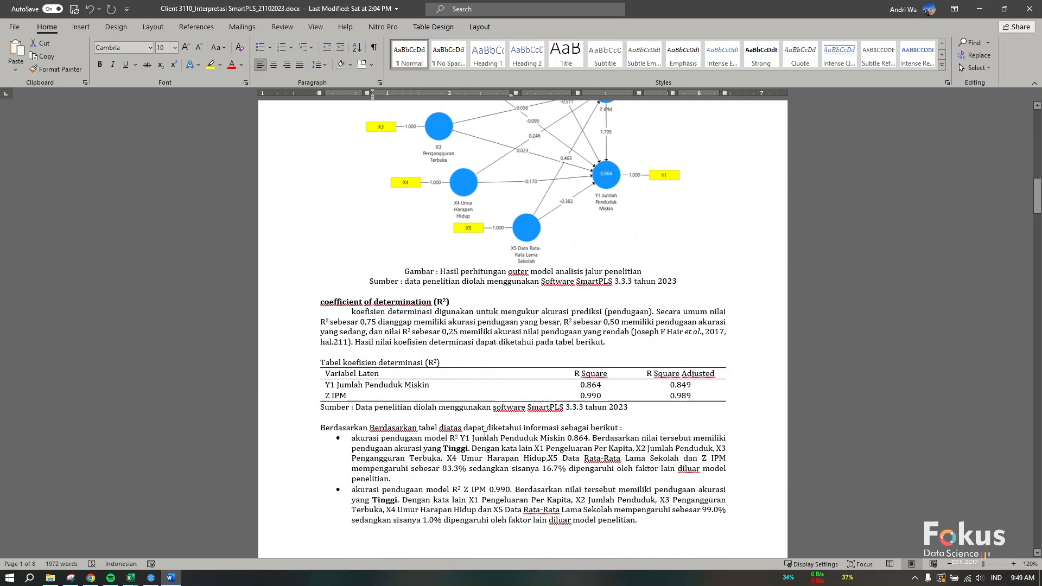
left_click(485, 355)
scroll(485, 356, "up", 15)
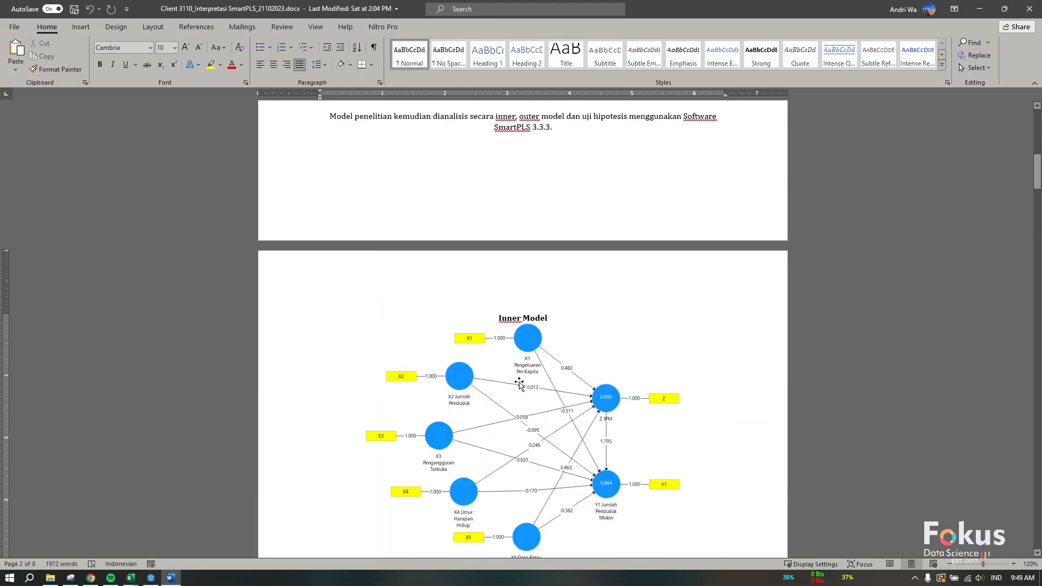
scroll(522, 378, "up", 4)
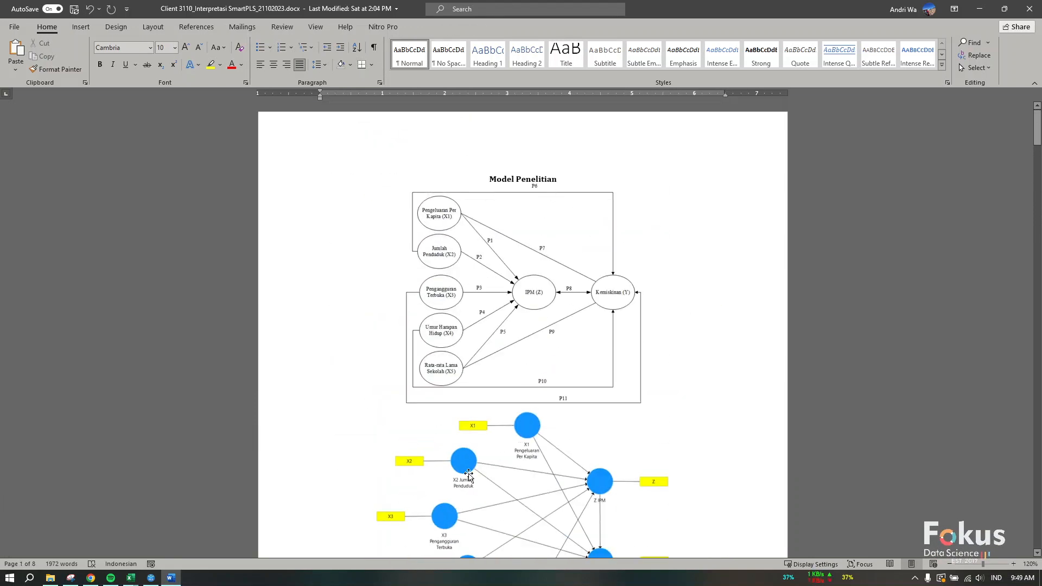
scroll(614, 433, "down", 10)
scroll(612, 438, "up", 10)
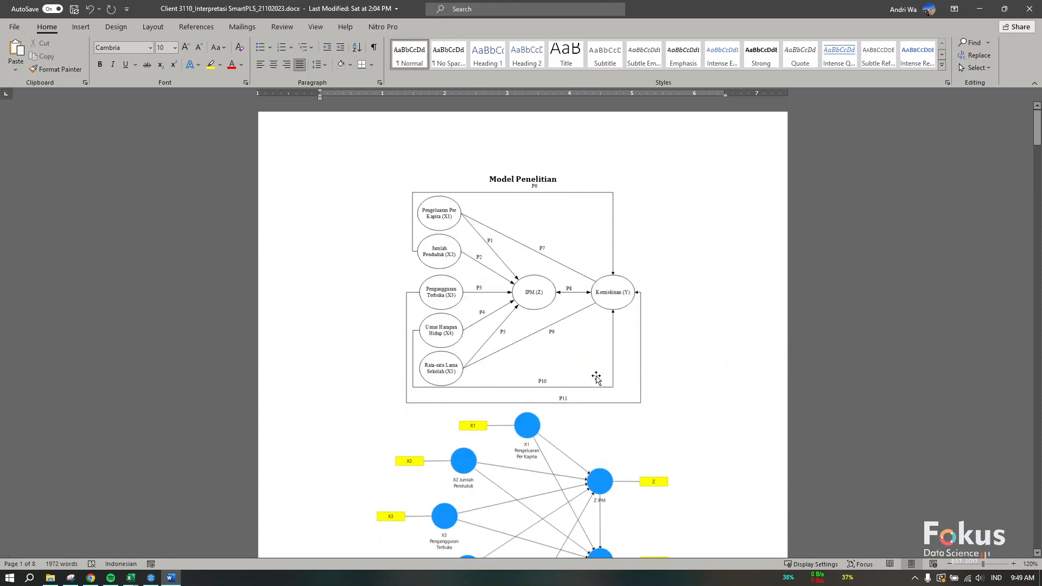